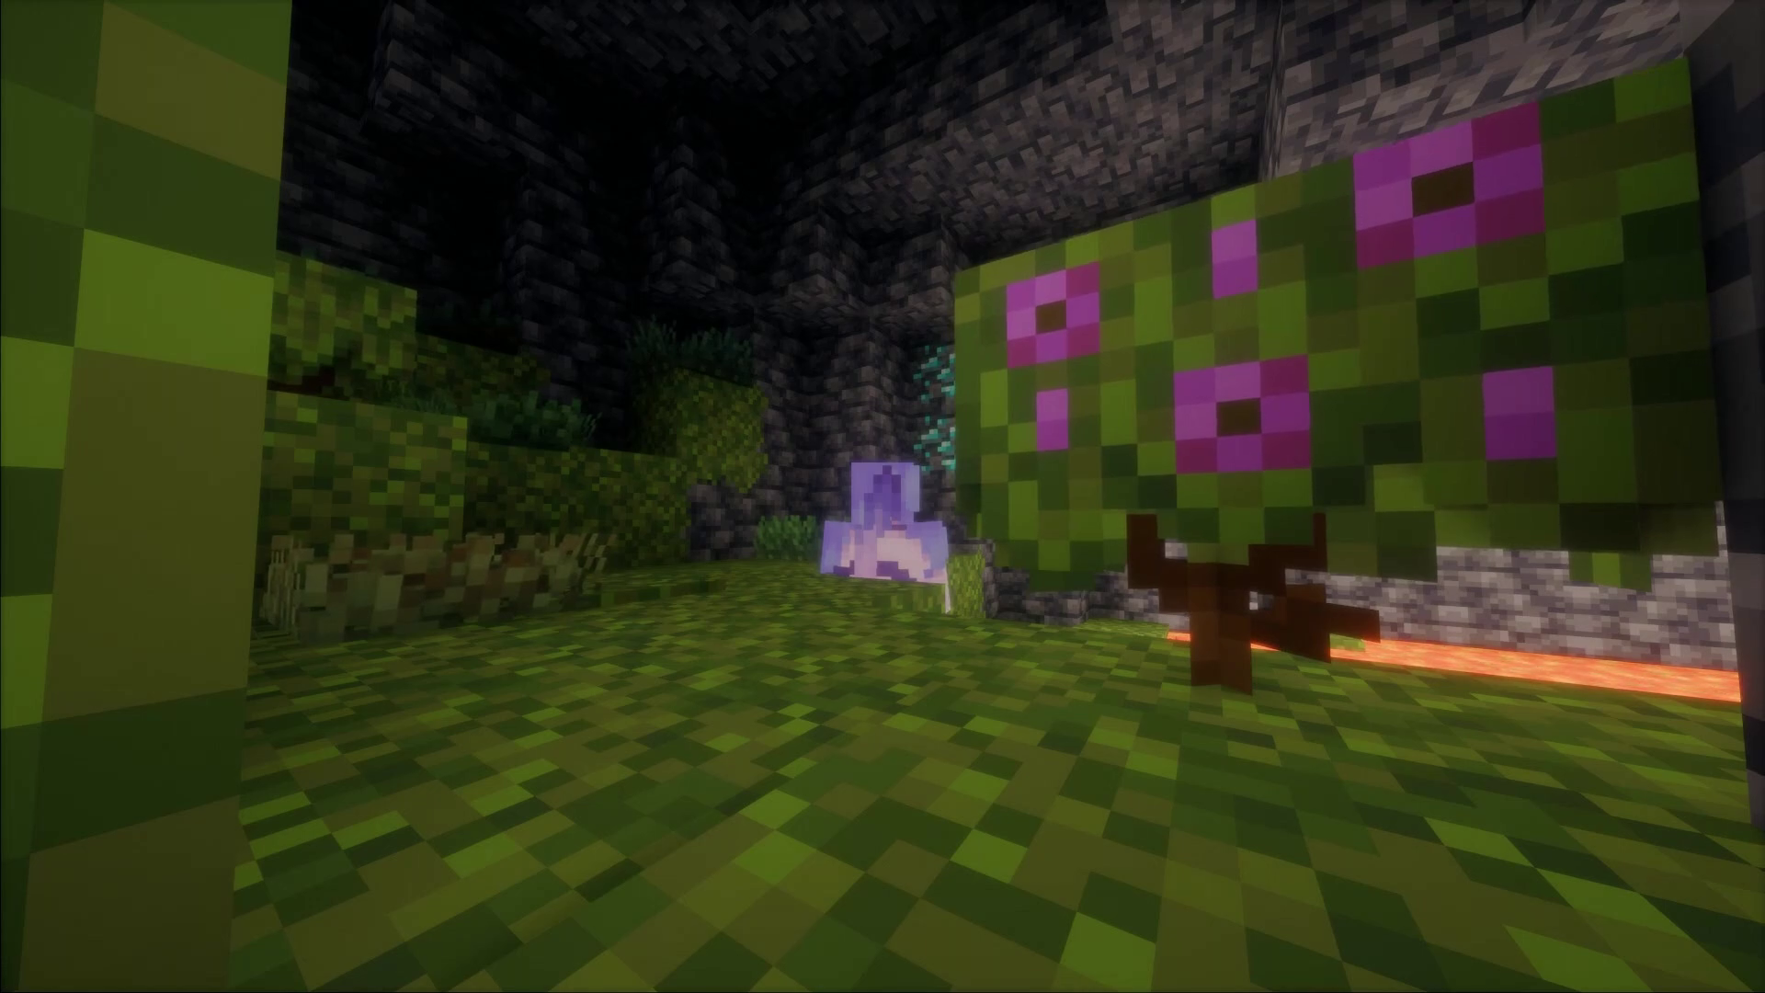
Step: Pause the game, leave full screen and move the game window clear of the launcher's mod download dialog
key(Escape)
key(F11)
drag(1508, 827, 572, 495)
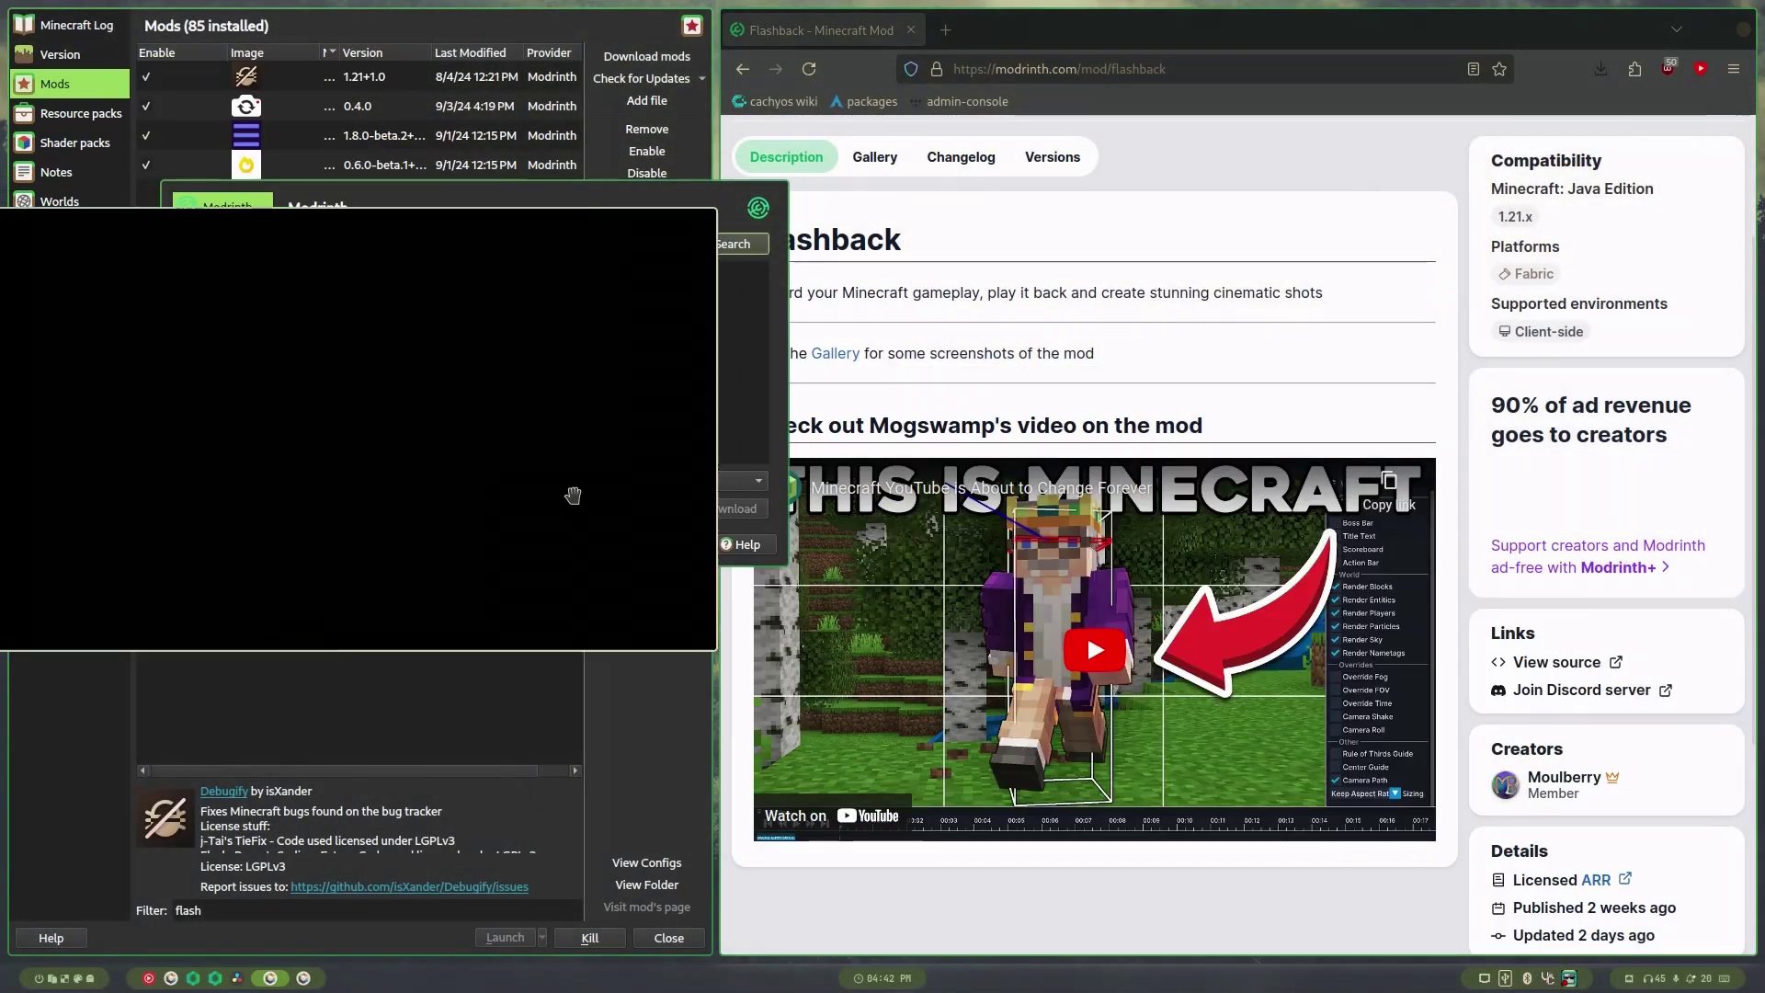
scroll(1086, 633, up, 3)
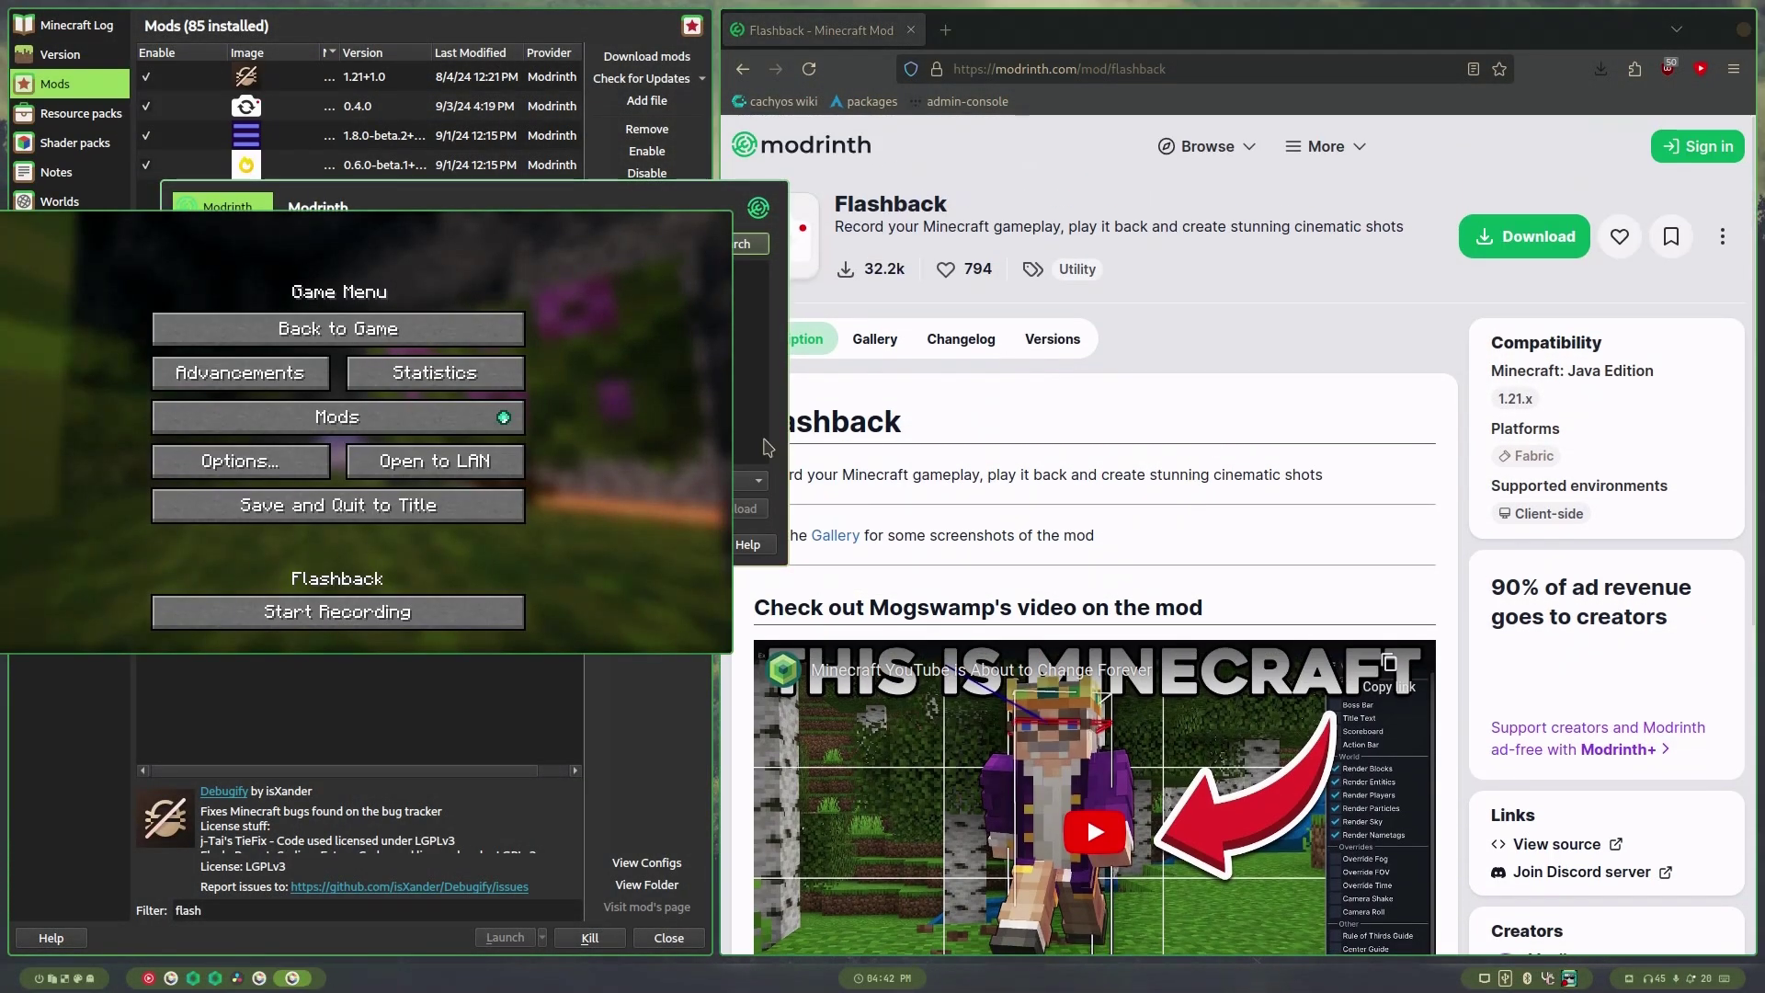
drag(658, 460, 1642, 782)
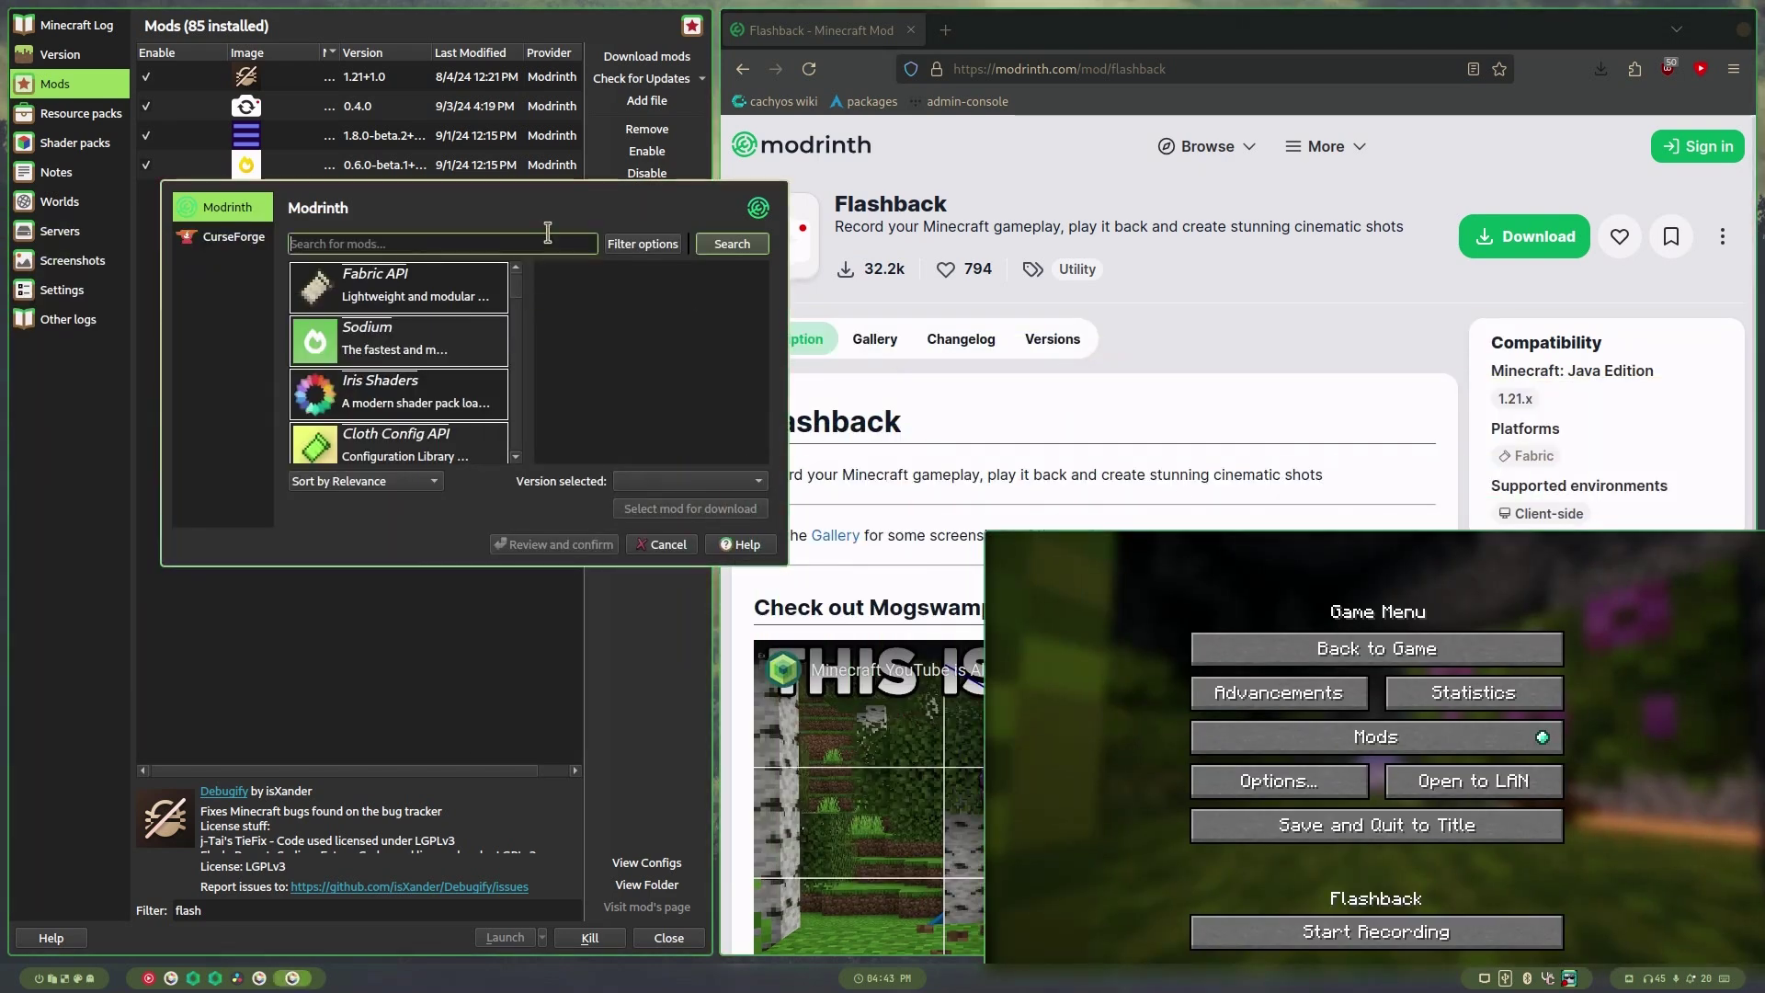
Step: Search the launcher's Modrinth mod catalogue for the Flashback mod and return to the game
click(621, 61)
click(475, 206)
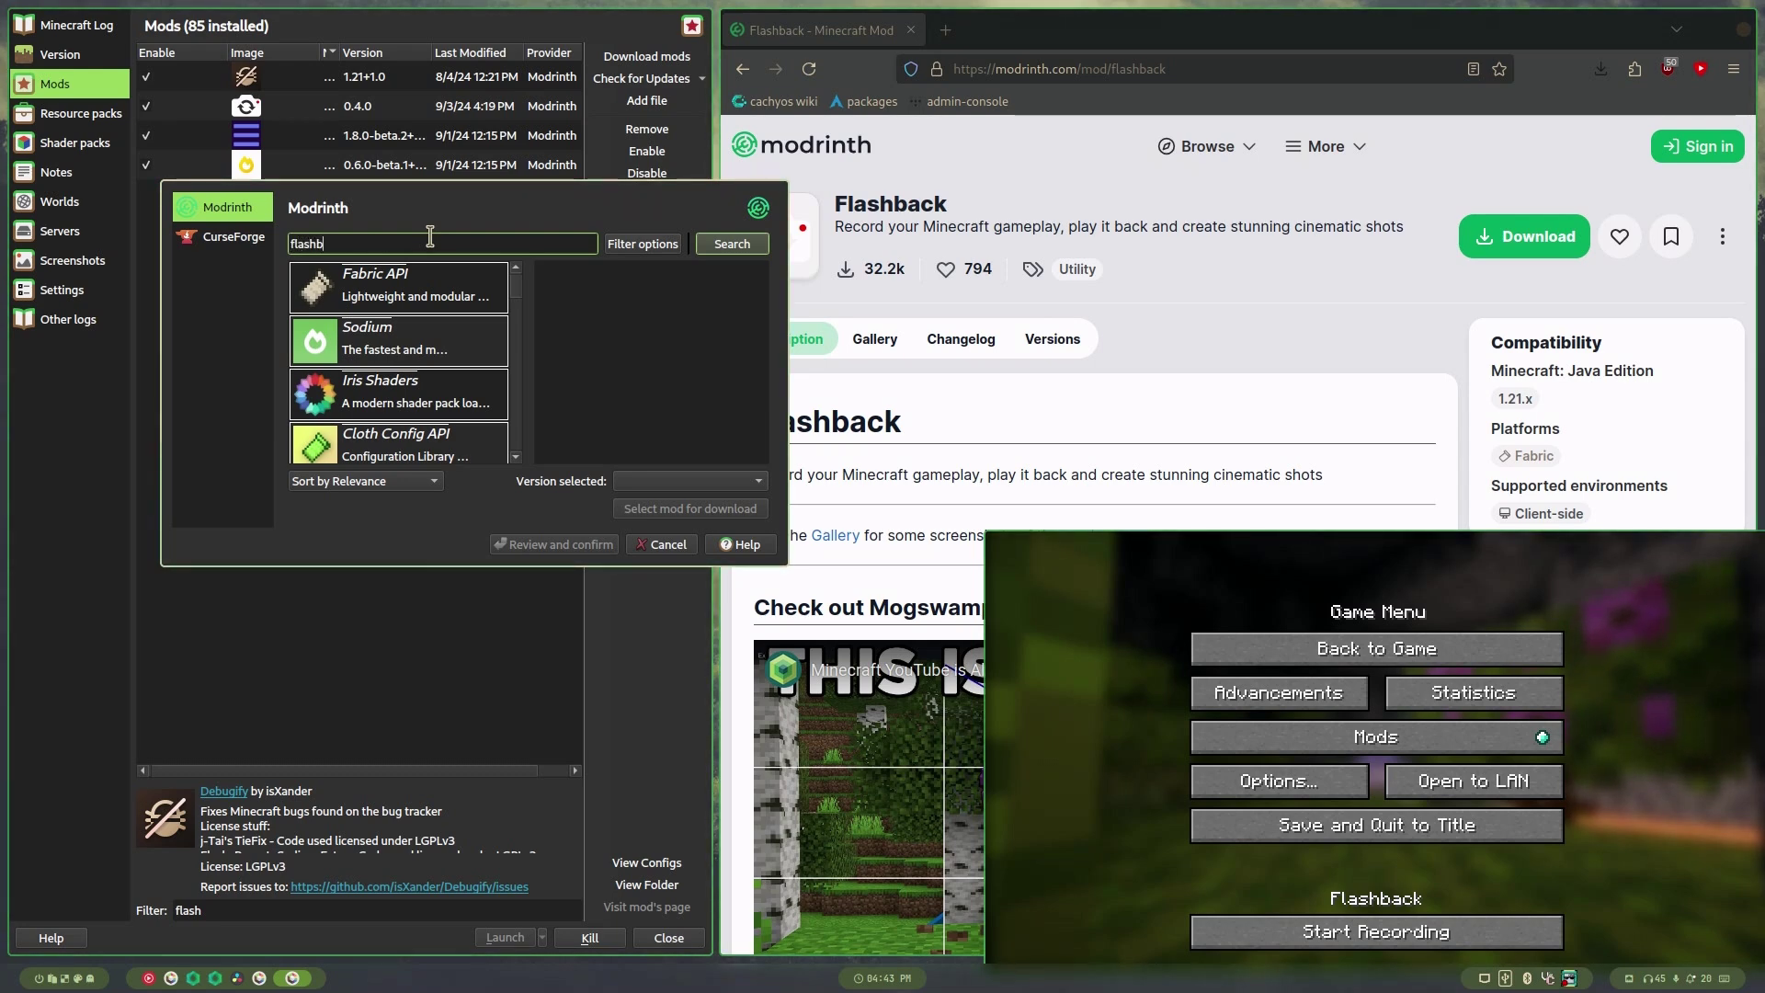
drag(1298, 728, 500, 269)
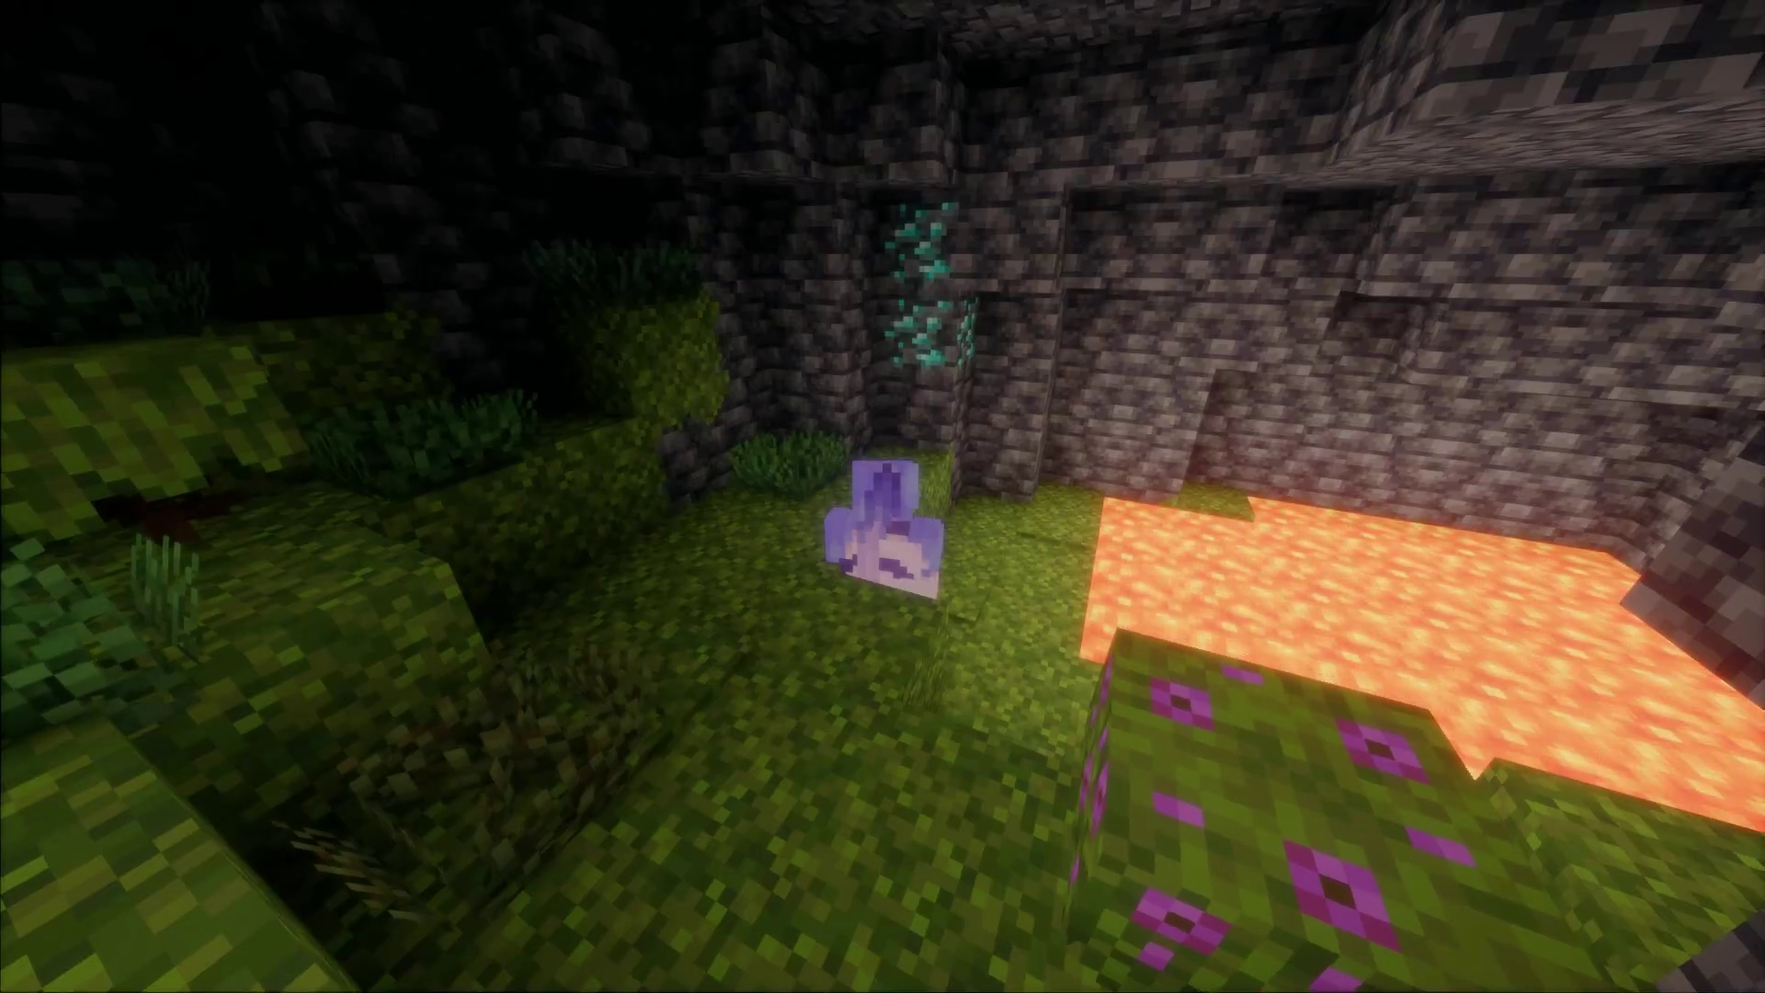
Step: Show the in-game HUD and start a Flashback recording from the game menu
key(Escape)
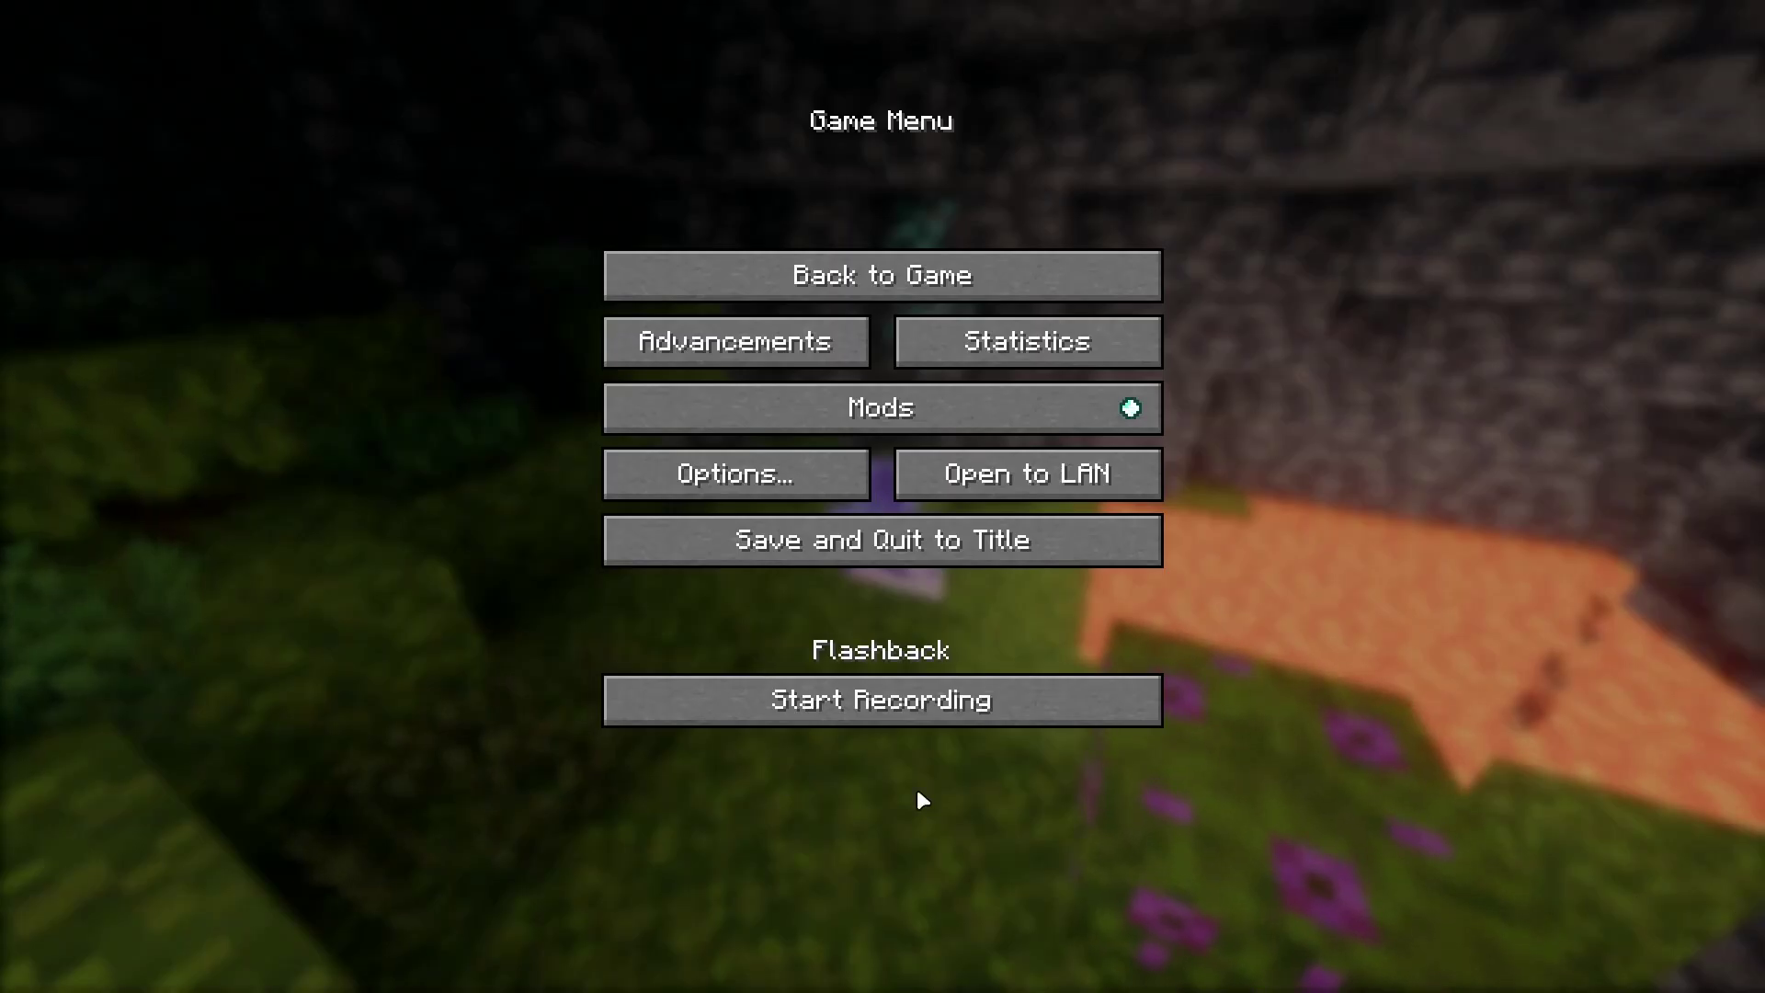
click(889, 696)
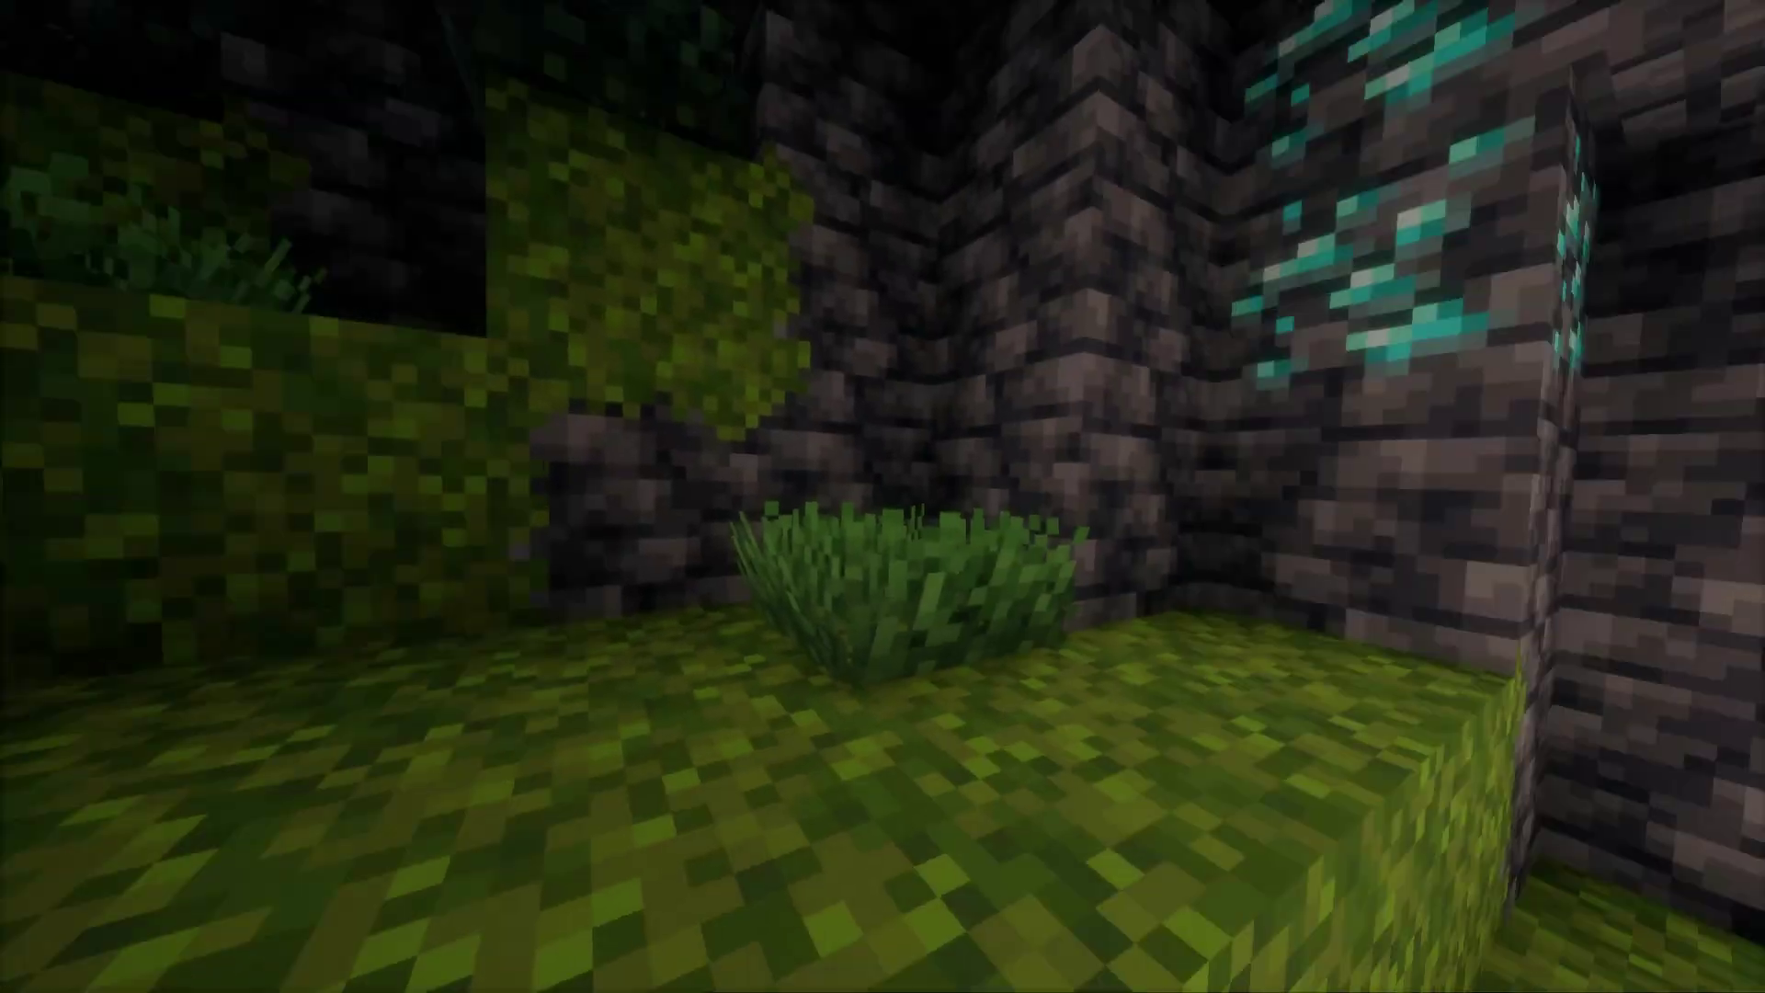
key(F1)
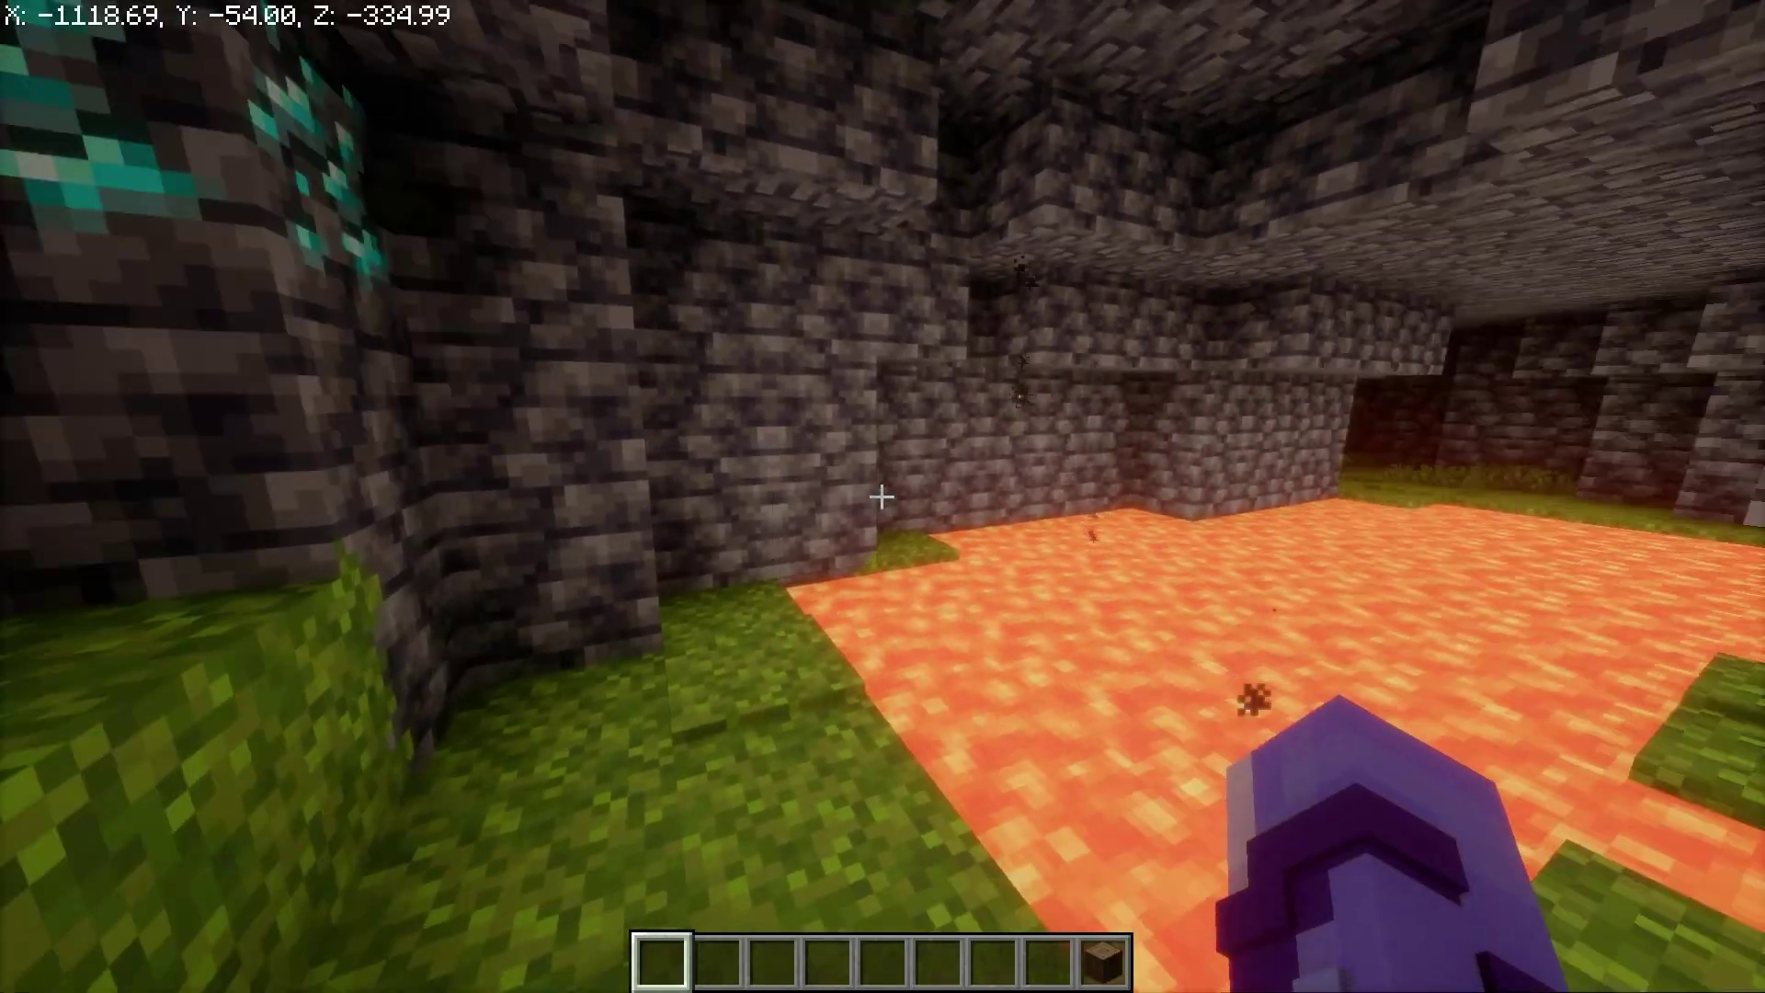
key(s)
key(Escape)
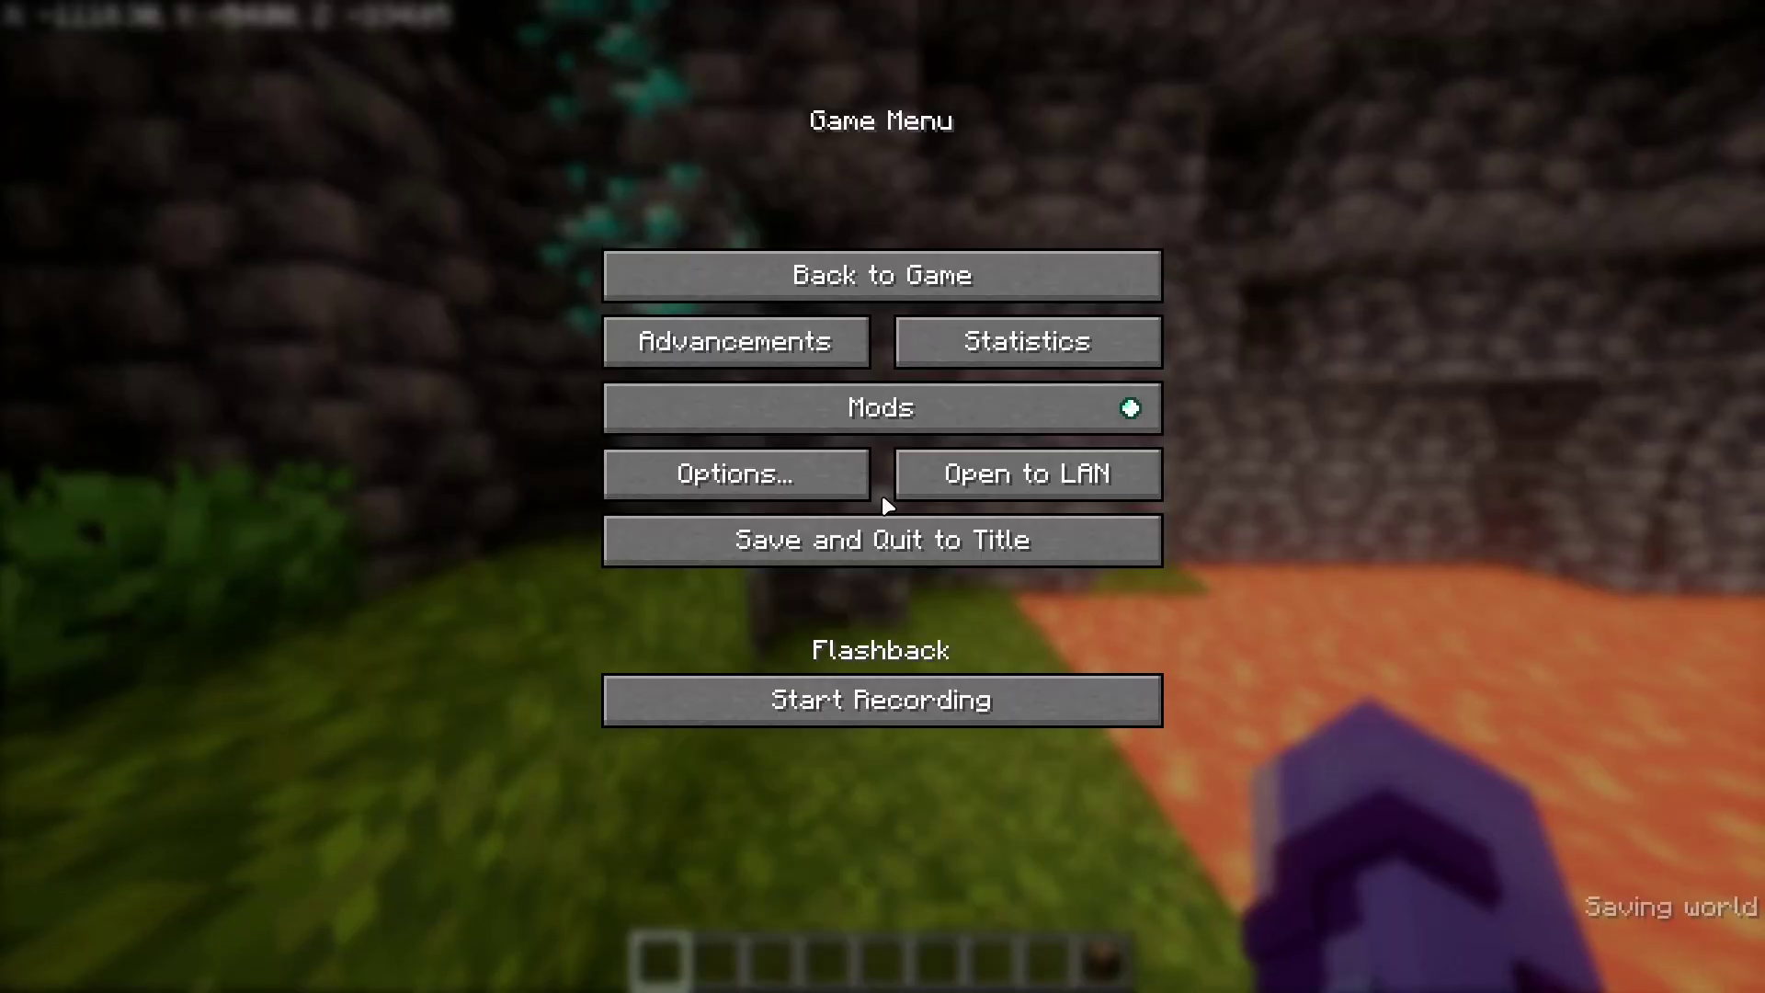
click(882, 700)
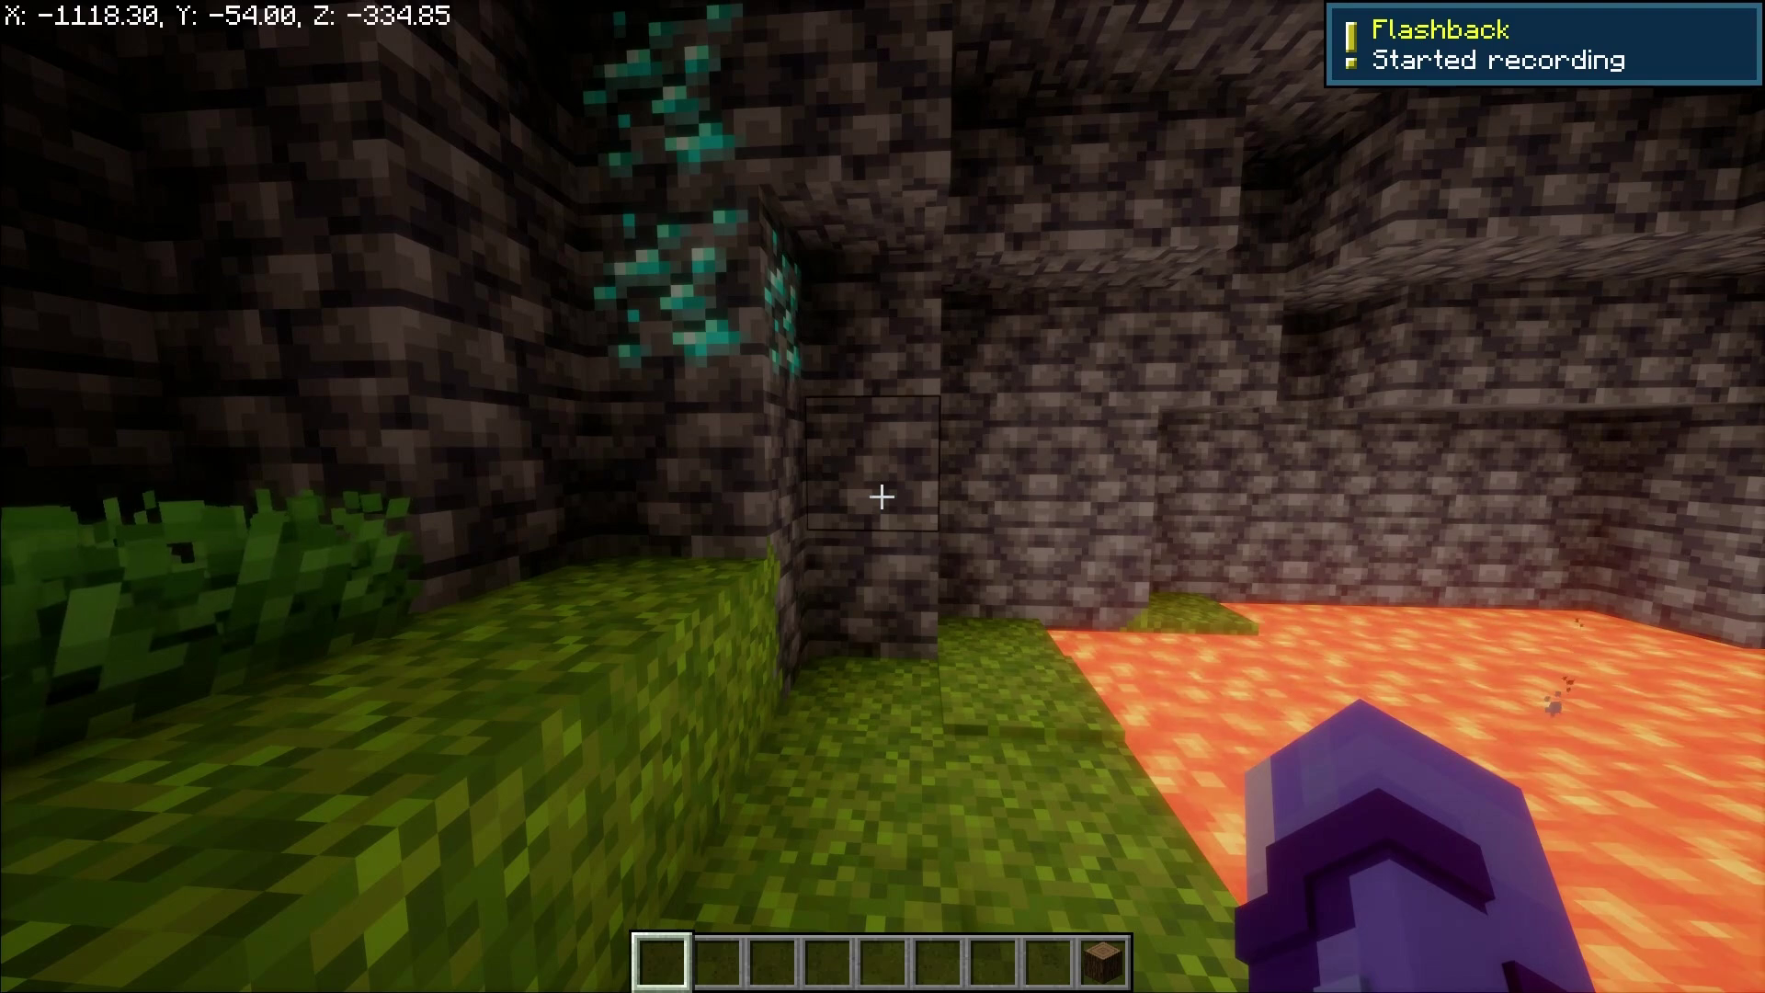
Step: Mine a straight two-block-high tunnel into the deepslate wall beside the diamond ore, walking forward while recording
key(w)
click(882, 497)
click(881, 496)
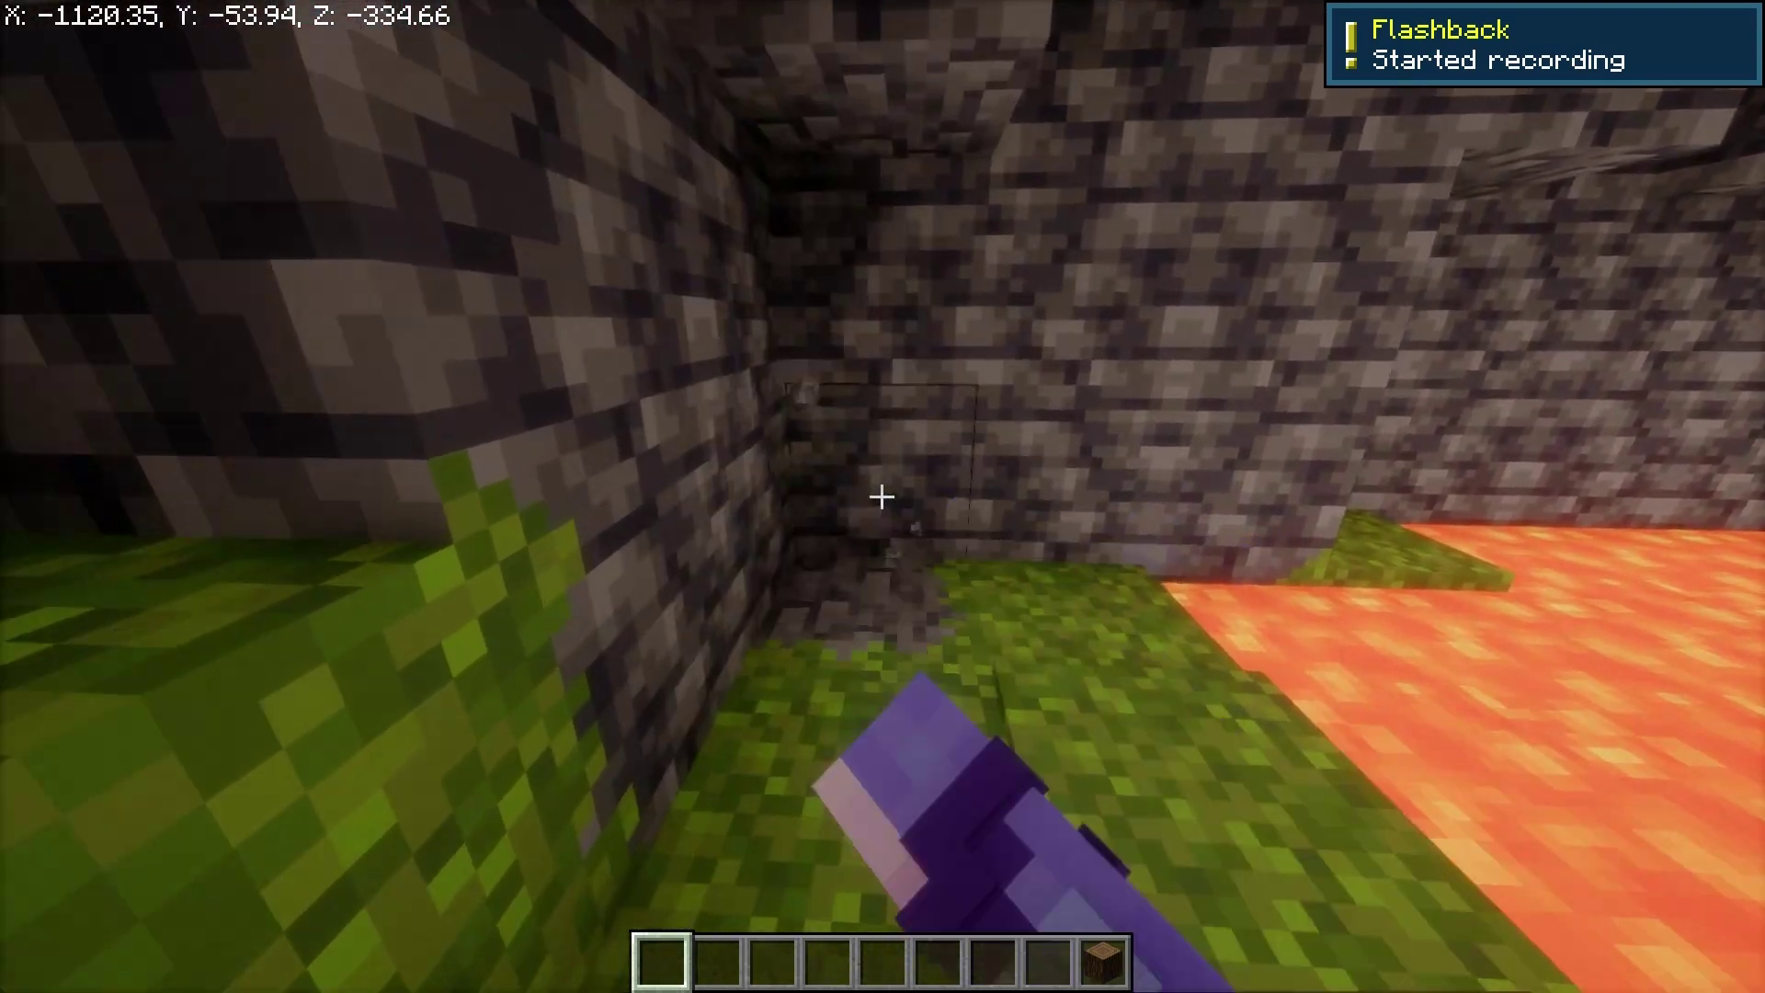
click(882, 496)
key(w)
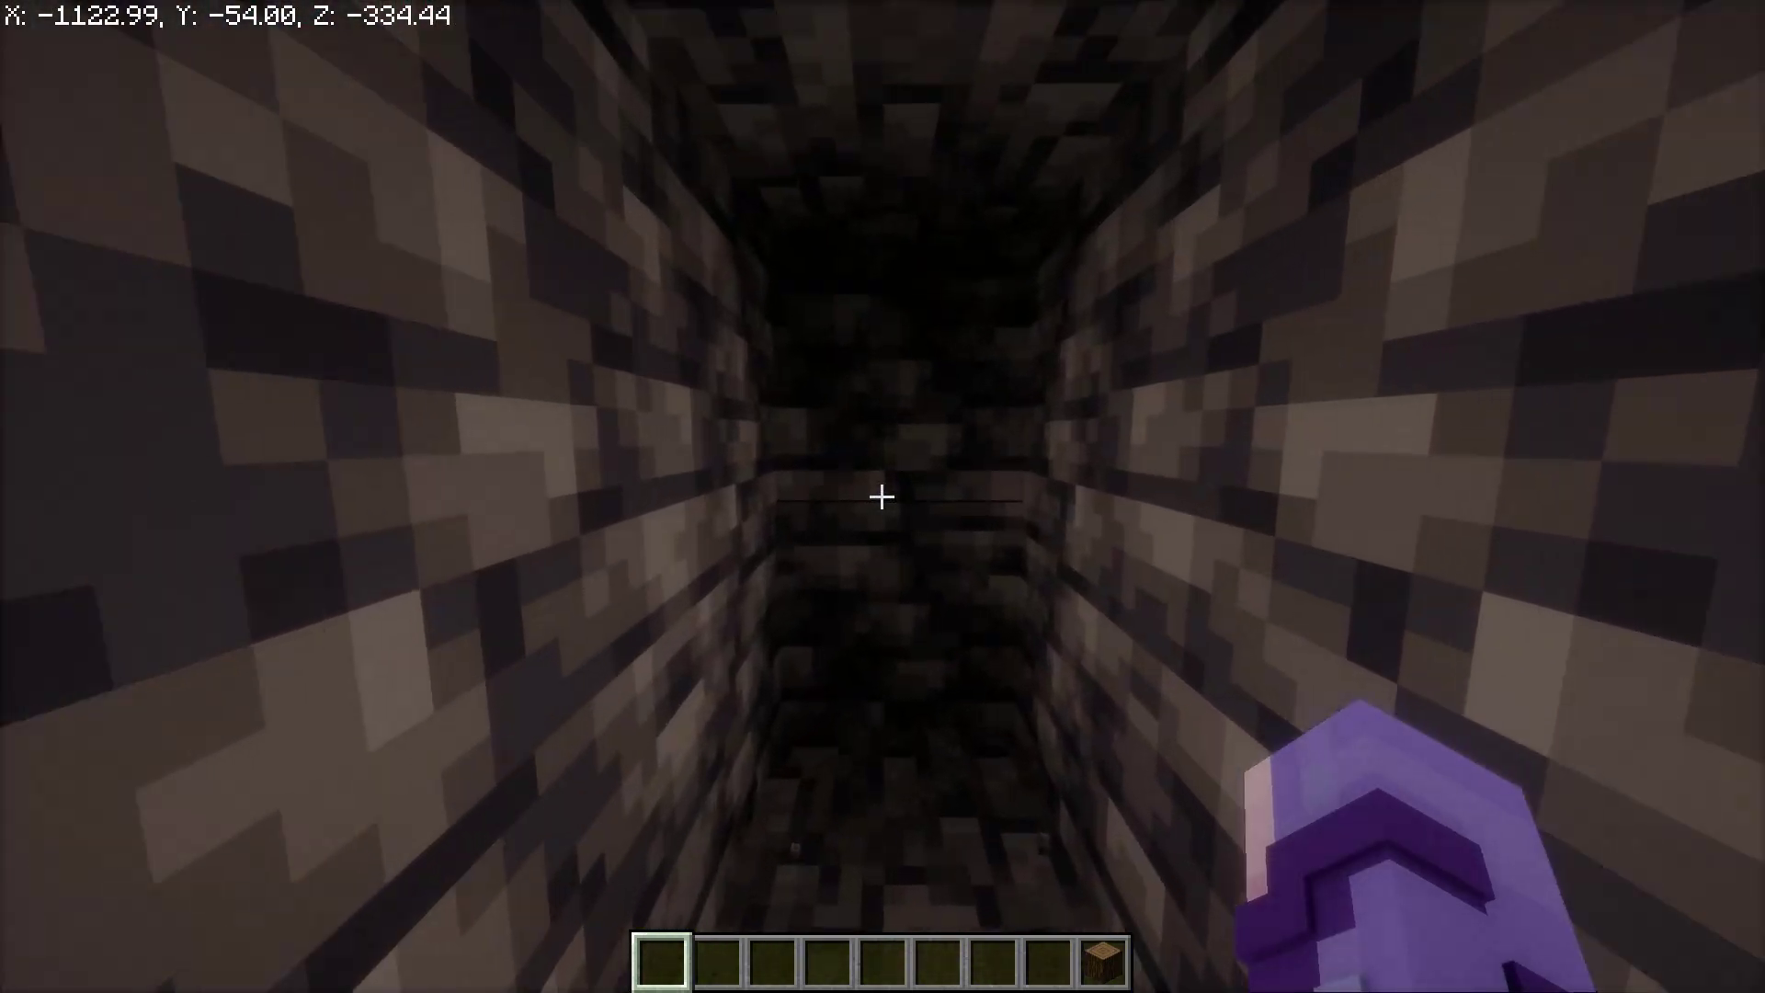
key(w)
click(882, 496)
click(881, 496)
click(882, 497)
click(881, 496)
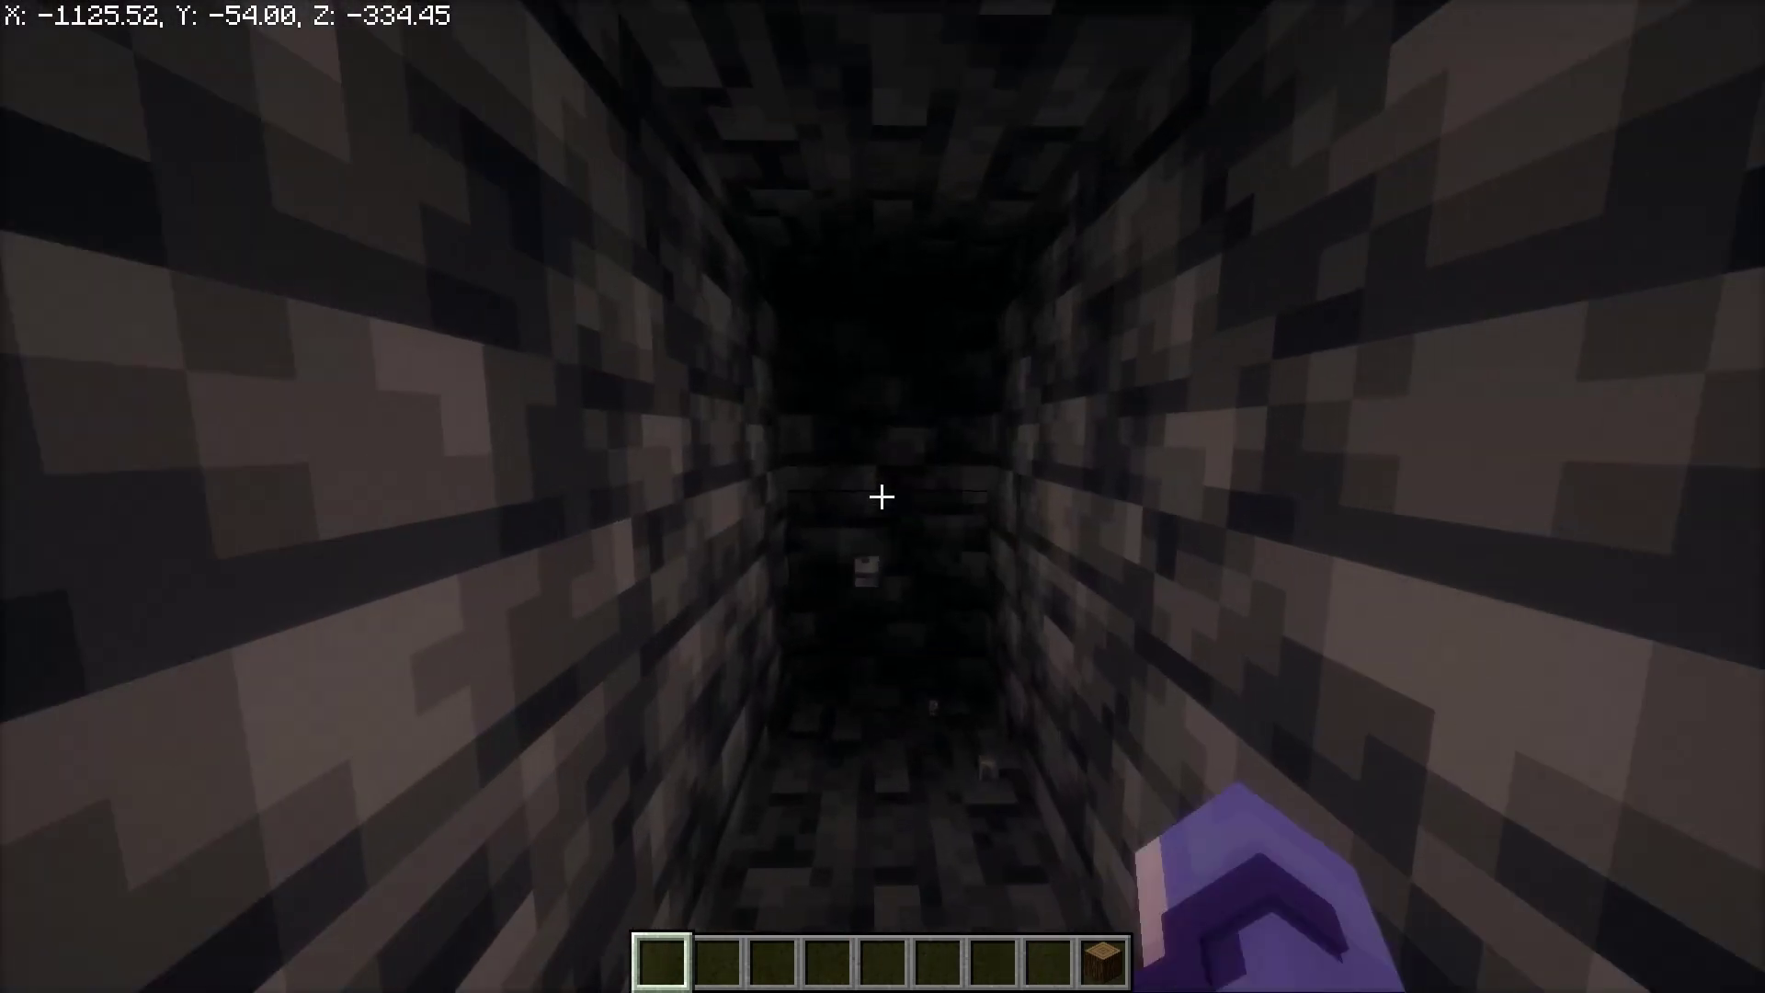
key(w)
click(883, 497)
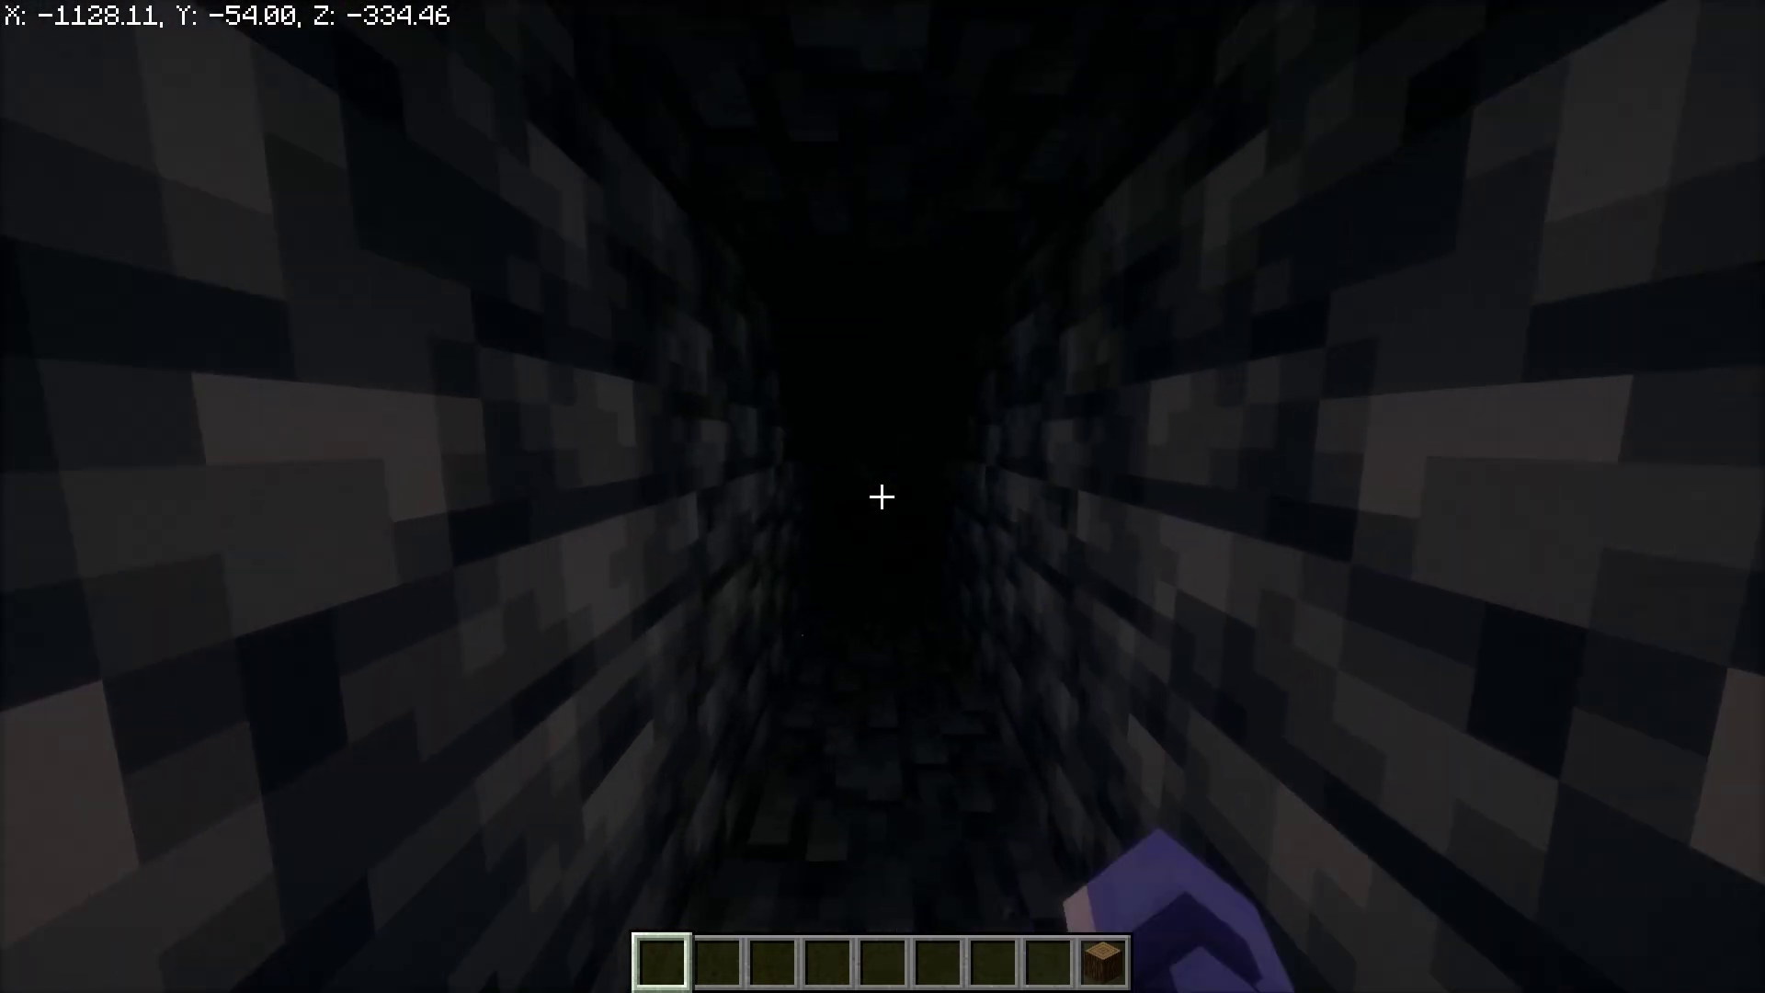
key(w)
click(882, 496)
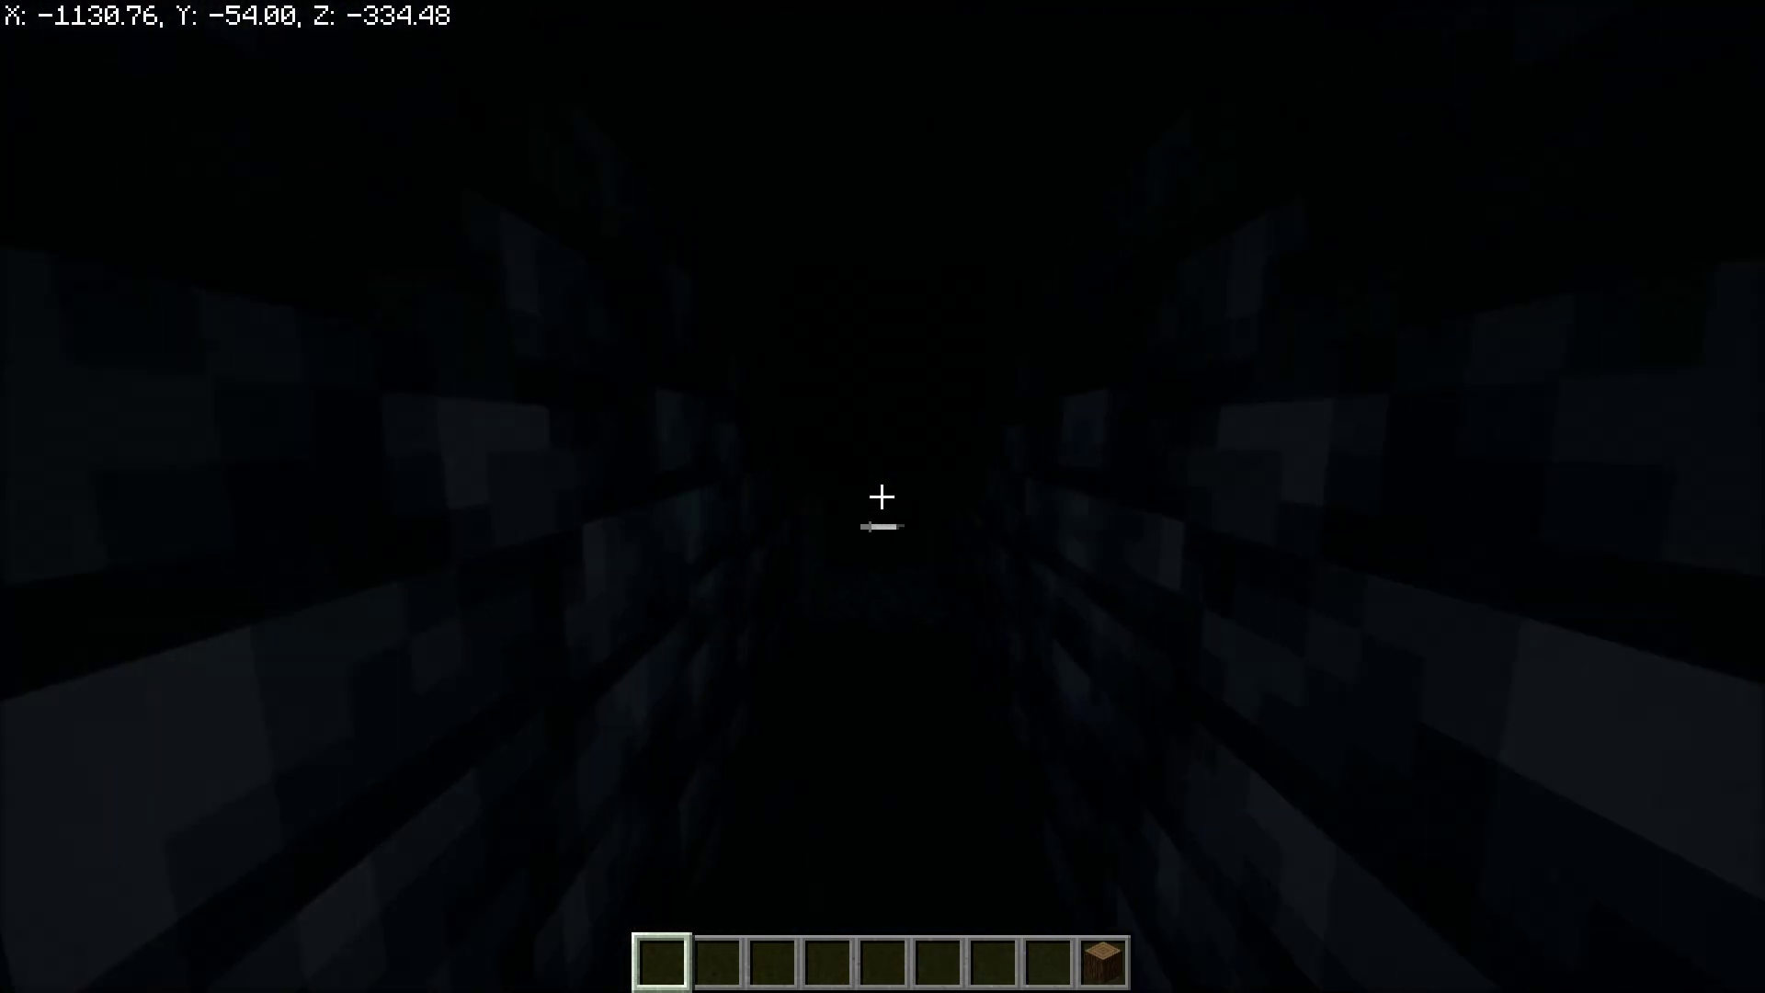
key(w)
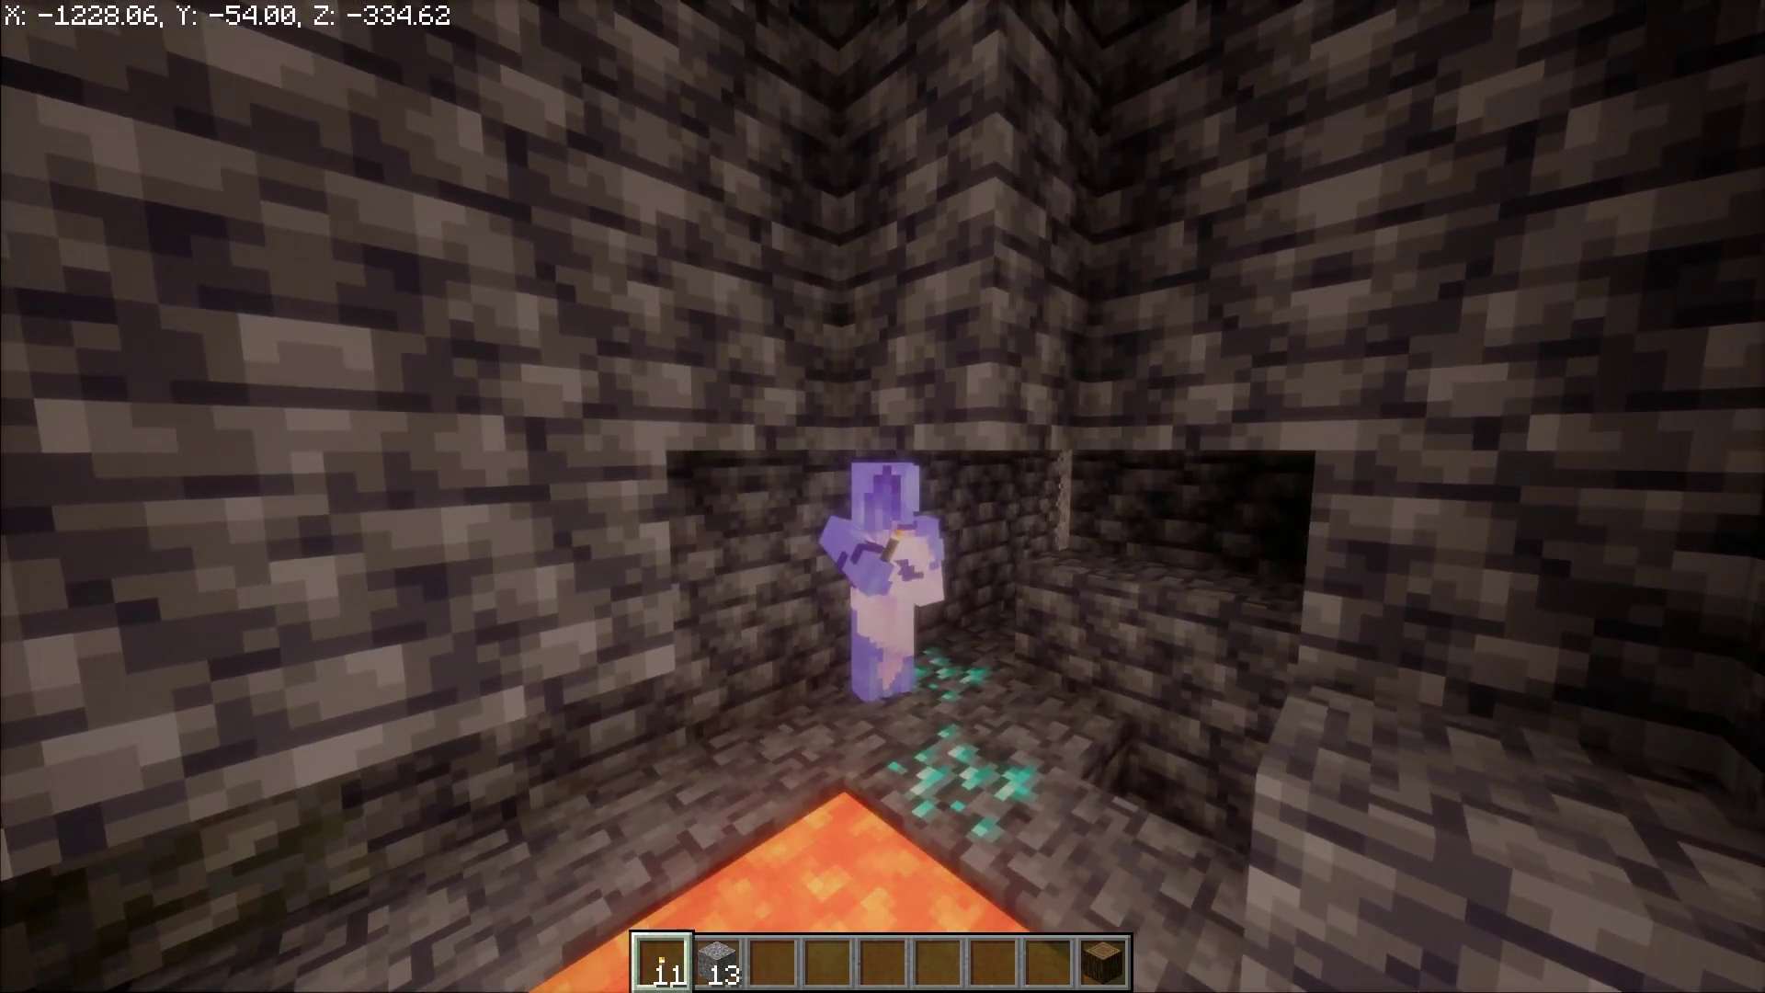
Step: Finish the Flashback recording and save the replay under the name "diamonds!"
key(Escape)
click(841, 682)
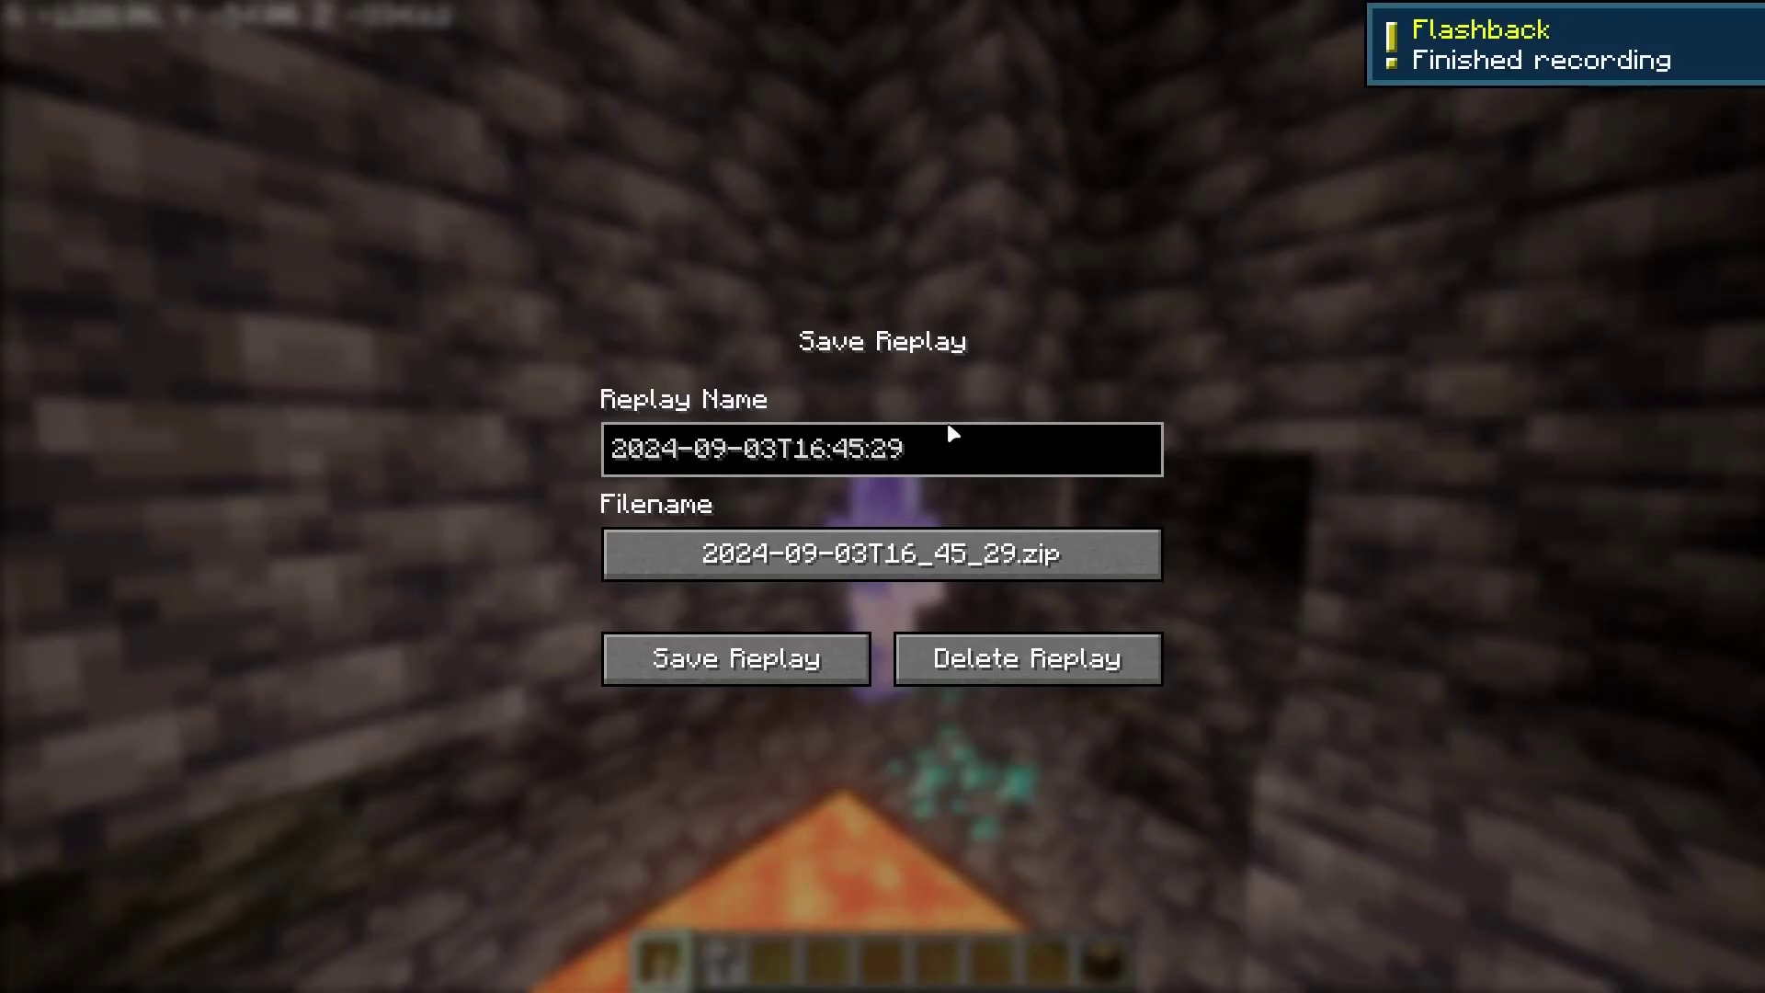
key(BackSpace)
key(BackSpace)
key(BackSpace)
key(BackSpace)
key(BackSpace)
key(BackSpace)
key(BackSpace)
key(BackSpace)
key(BackSpace)
key(BackSpace)
key(BackSpace)
key(BackSpace)
key(BackSpace)
key(BackSpace)
key(BackSpace)
key(BackSpace)
key(BackSpace)
key(BackSpace)
key(BackSpace)
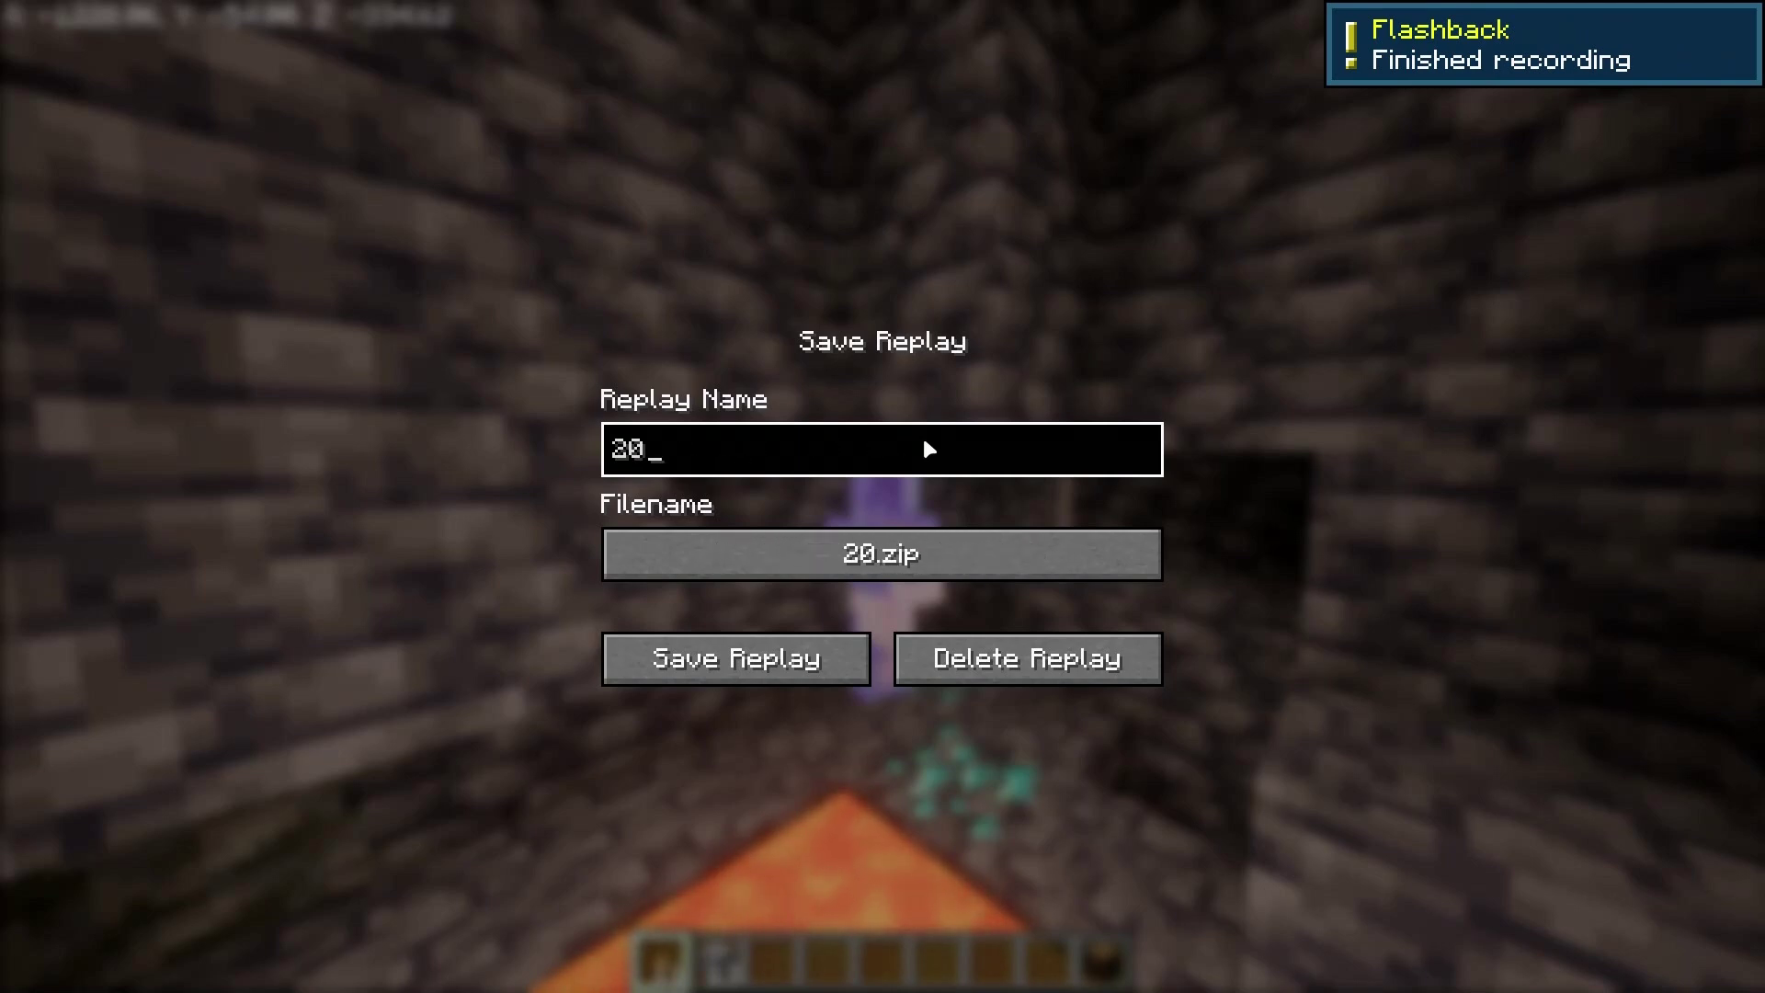
text(diamonds!)
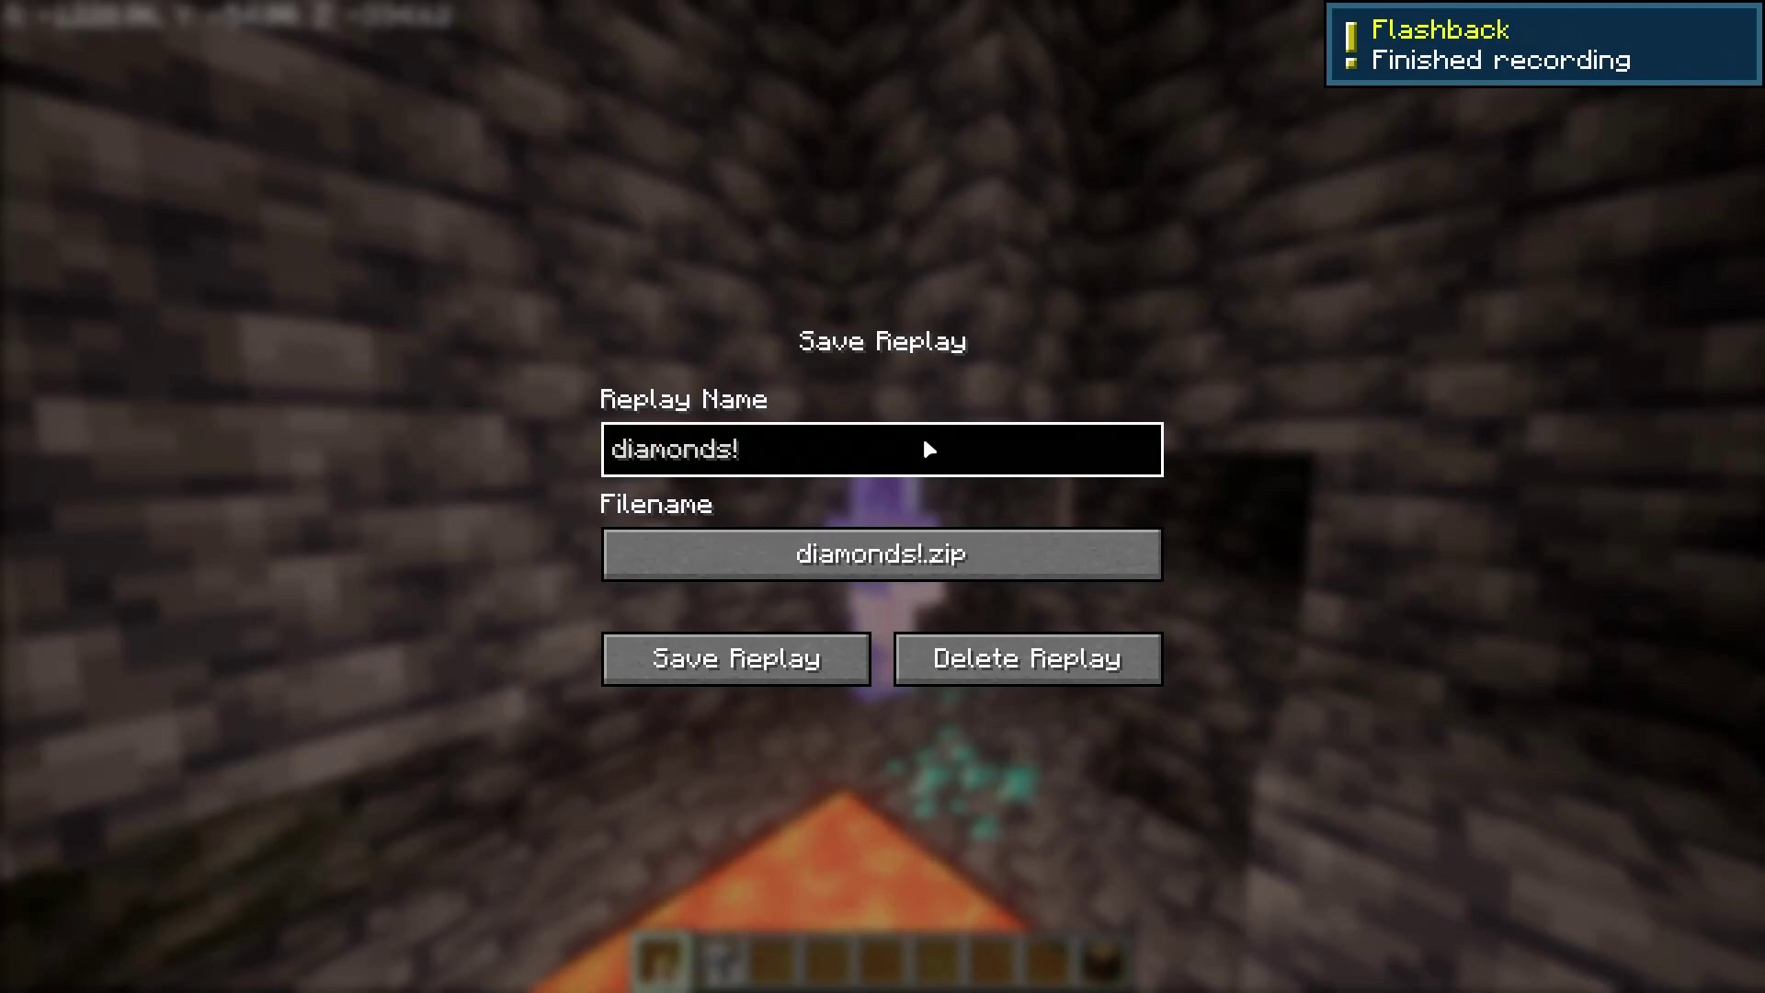
click(760, 660)
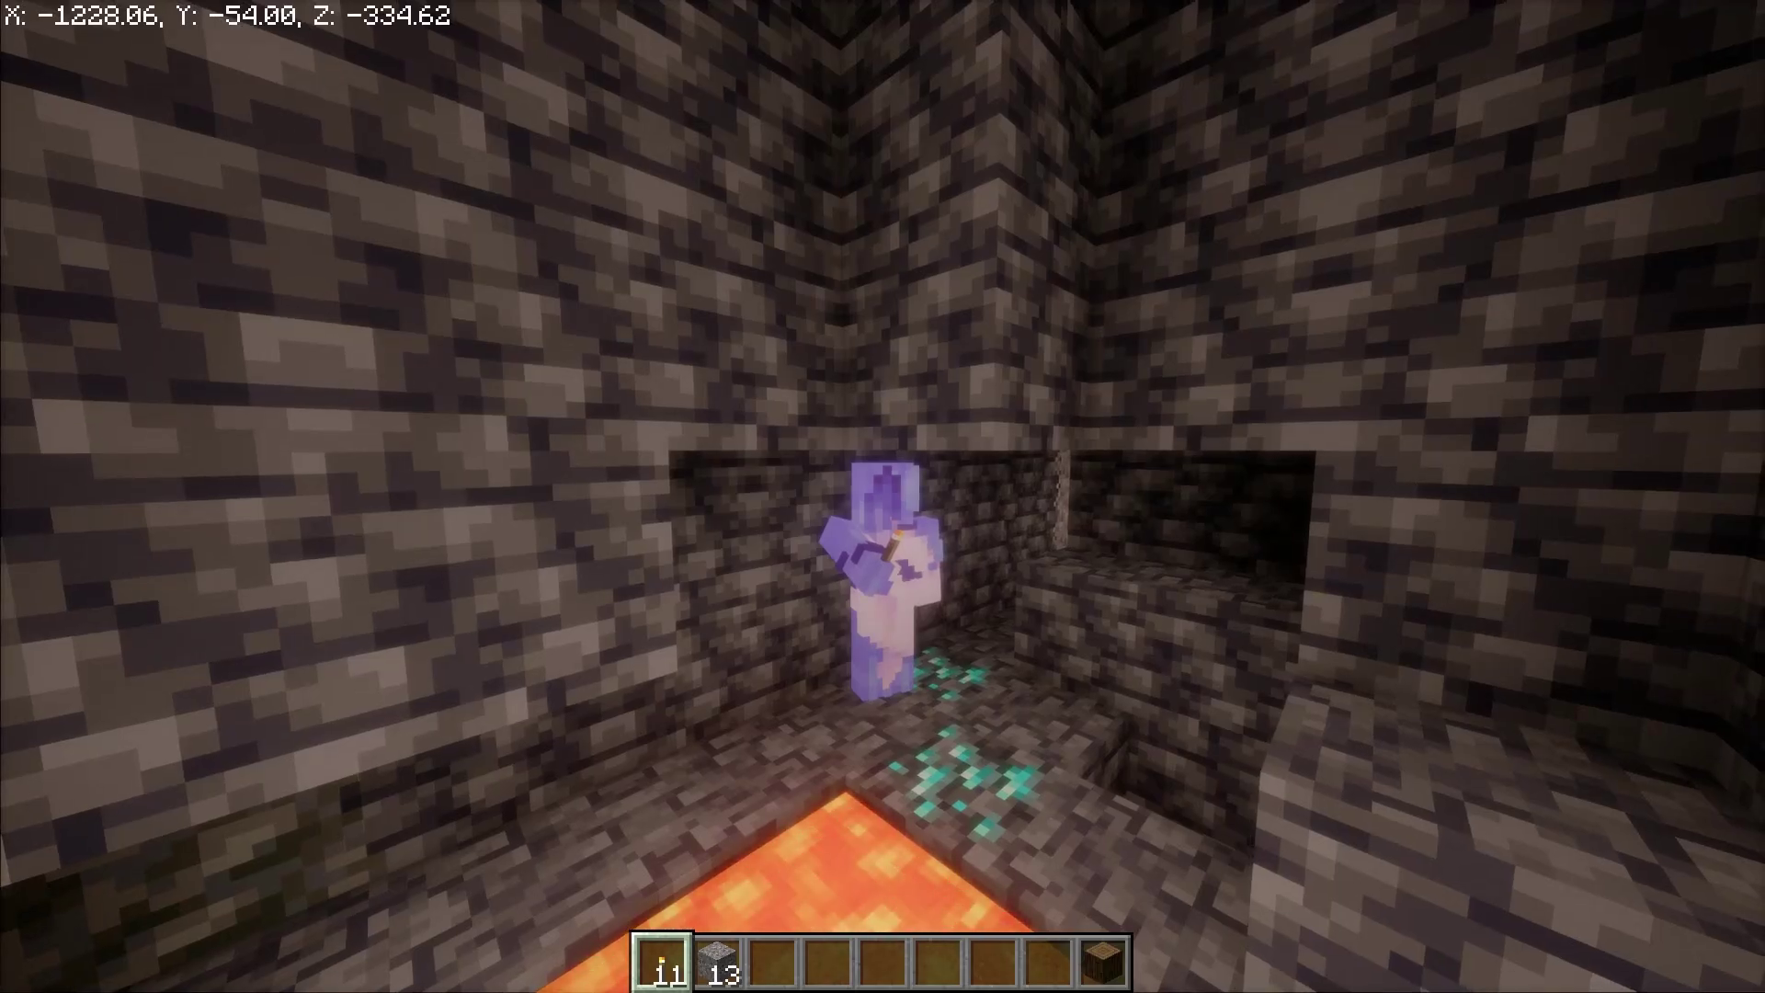
Step: Open the replay editor and fly the camera around to a side view of the player near the lava
key(Escape)
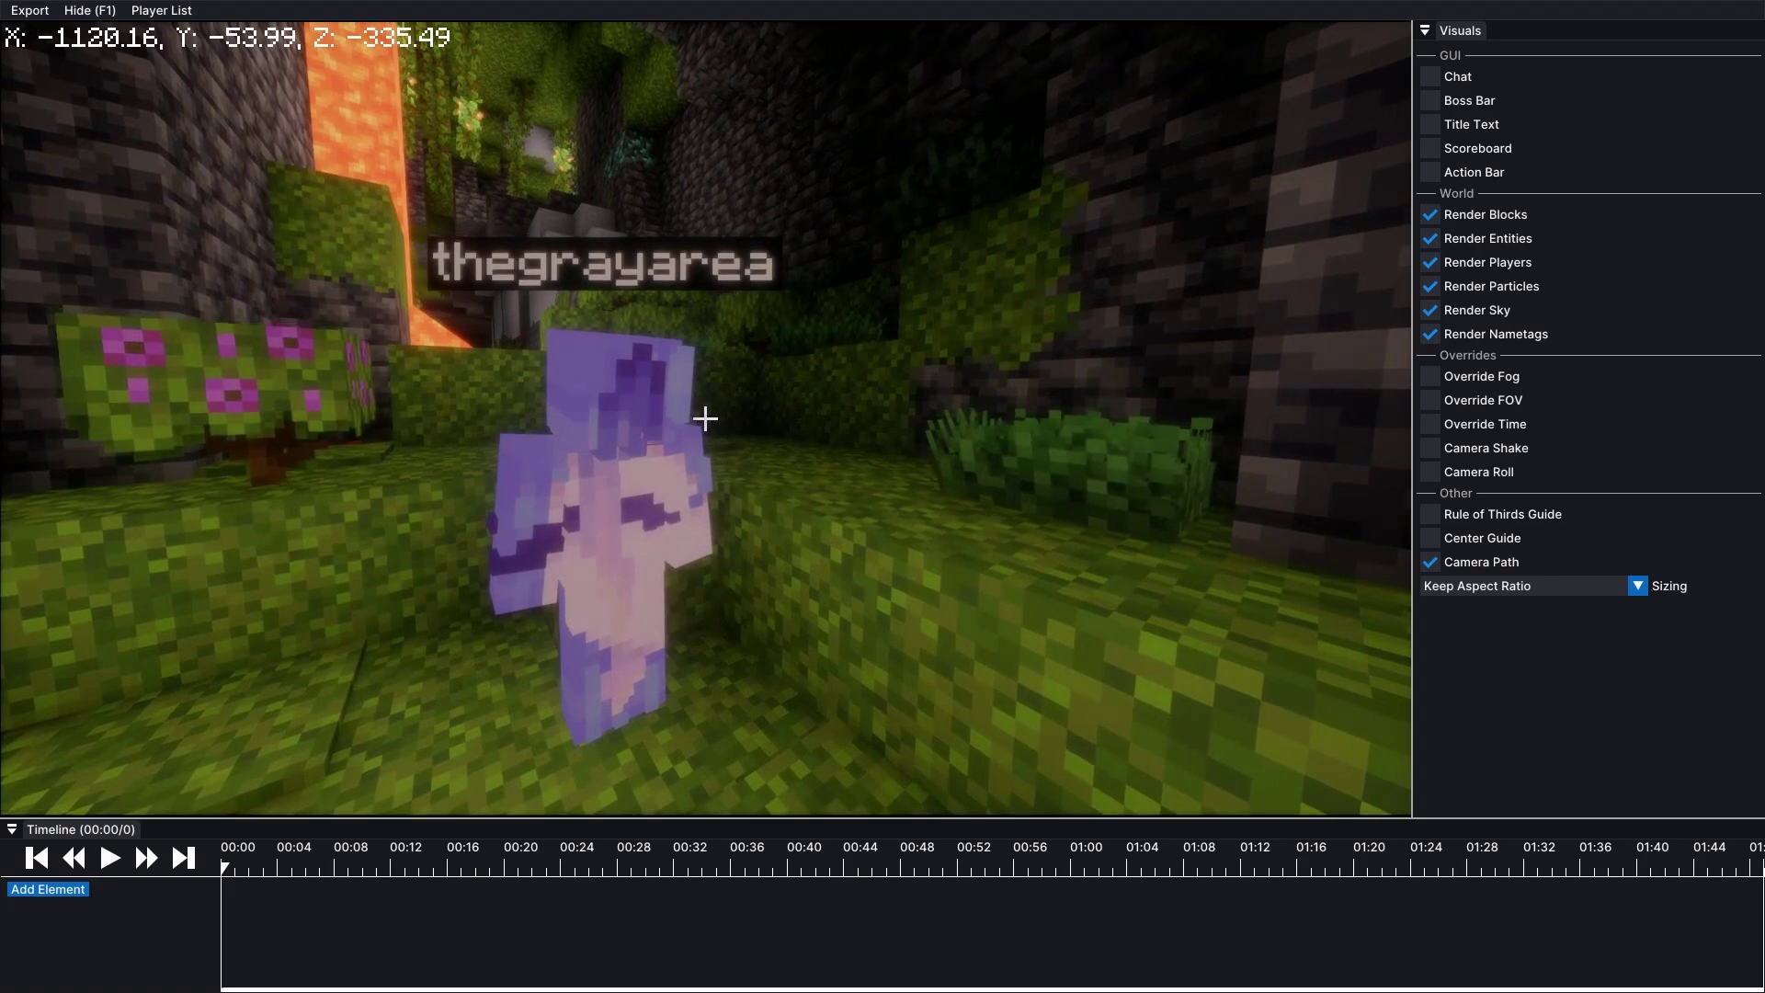
drag(705, 419, 695, 464)
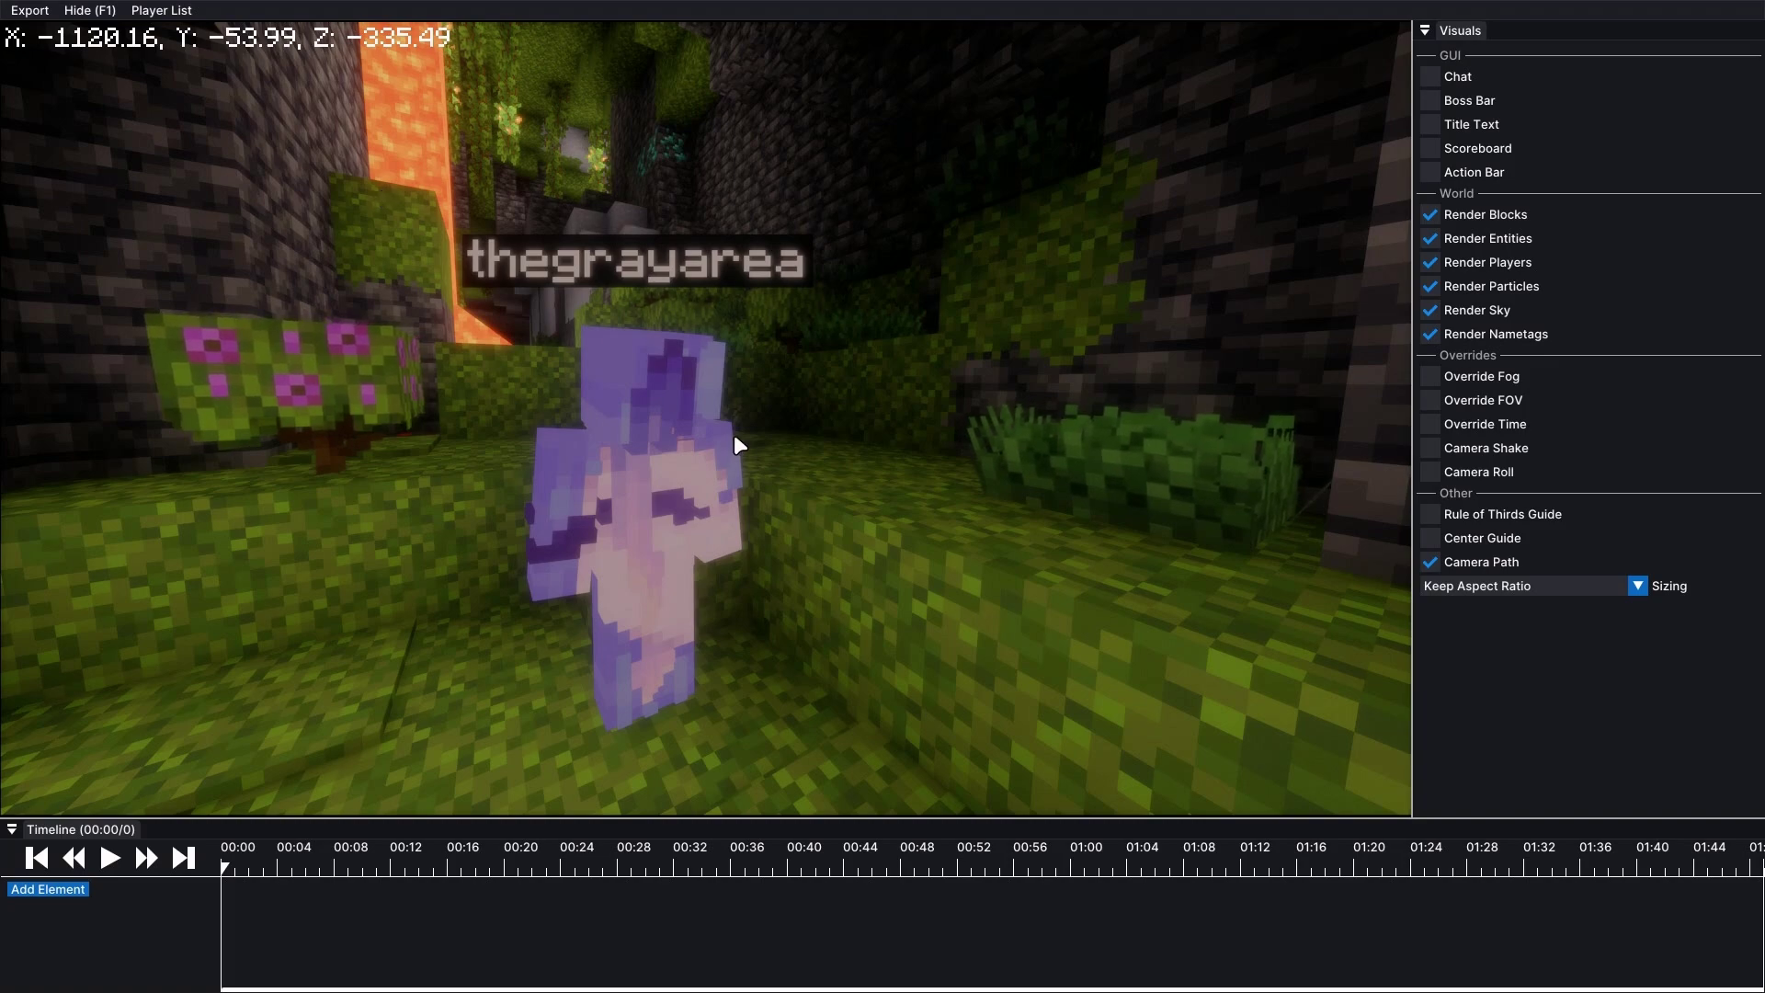
drag(733, 434, 705, 418)
key(a)
key(s)
scroll(705, 418, down, 5)
key(w)
key(a)
key(d)
key(s)
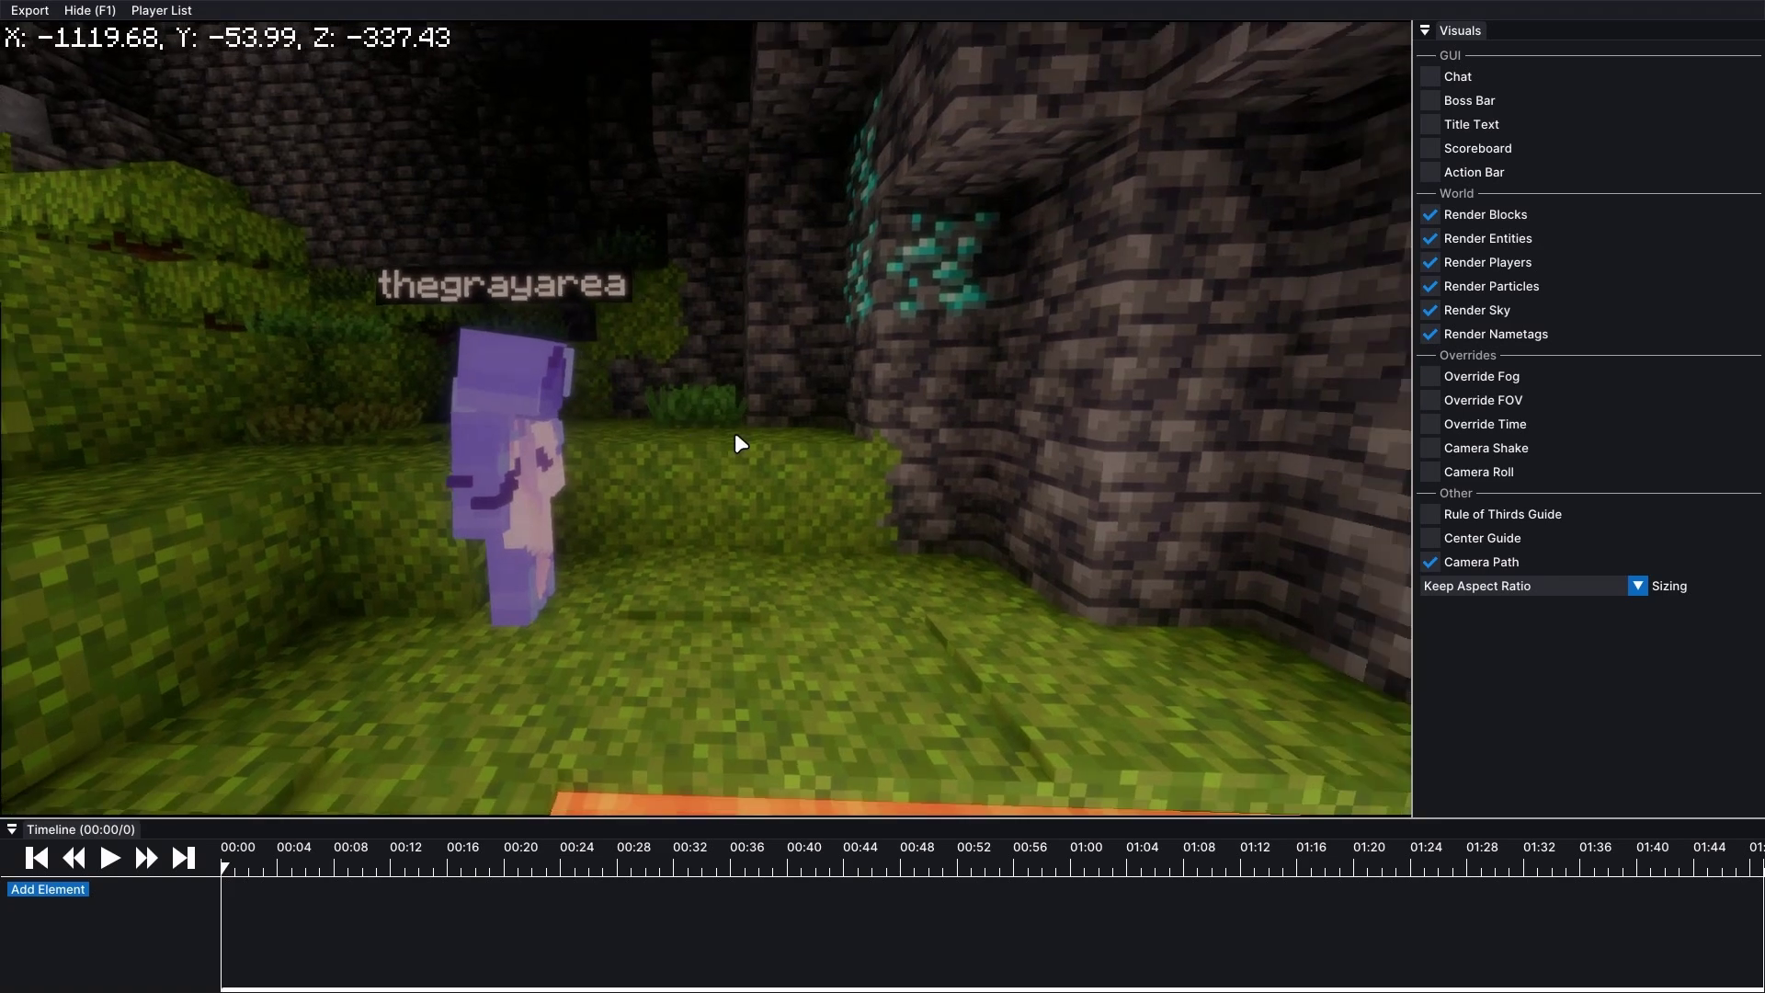
Step: Play the replay, scrub the timeline to 00:05 and resume playback
click(109, 858)
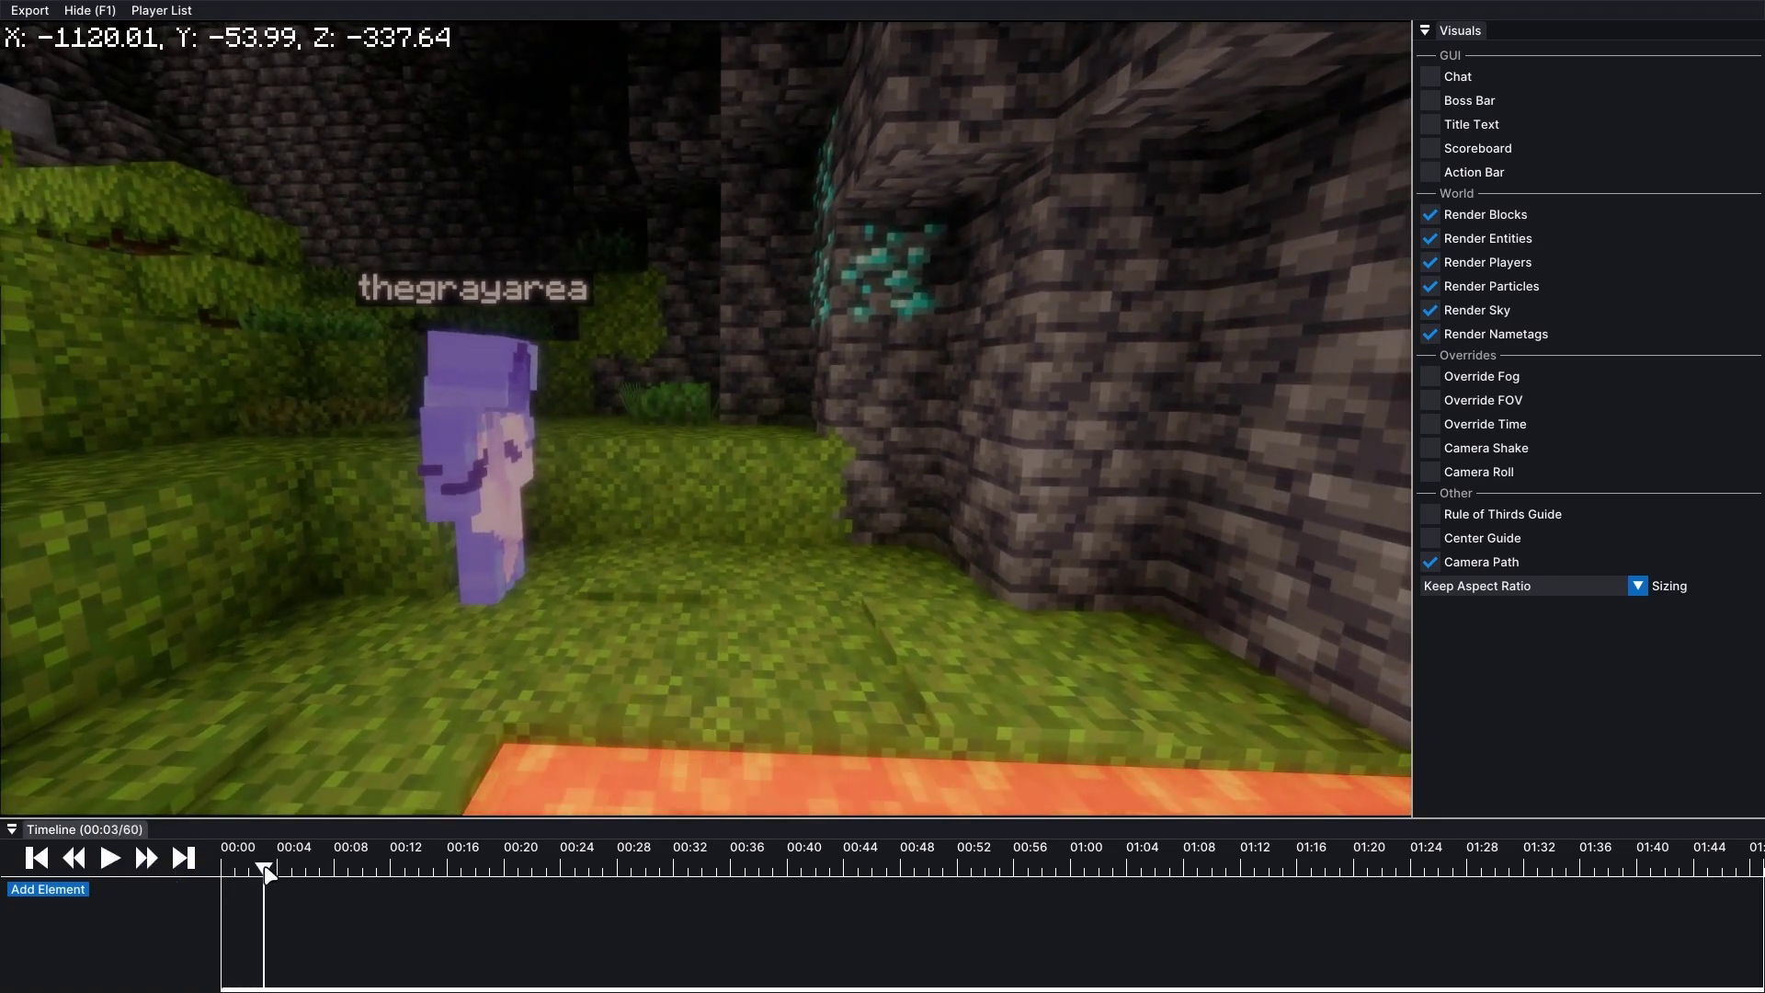
drag(266, 872, 296, 868)
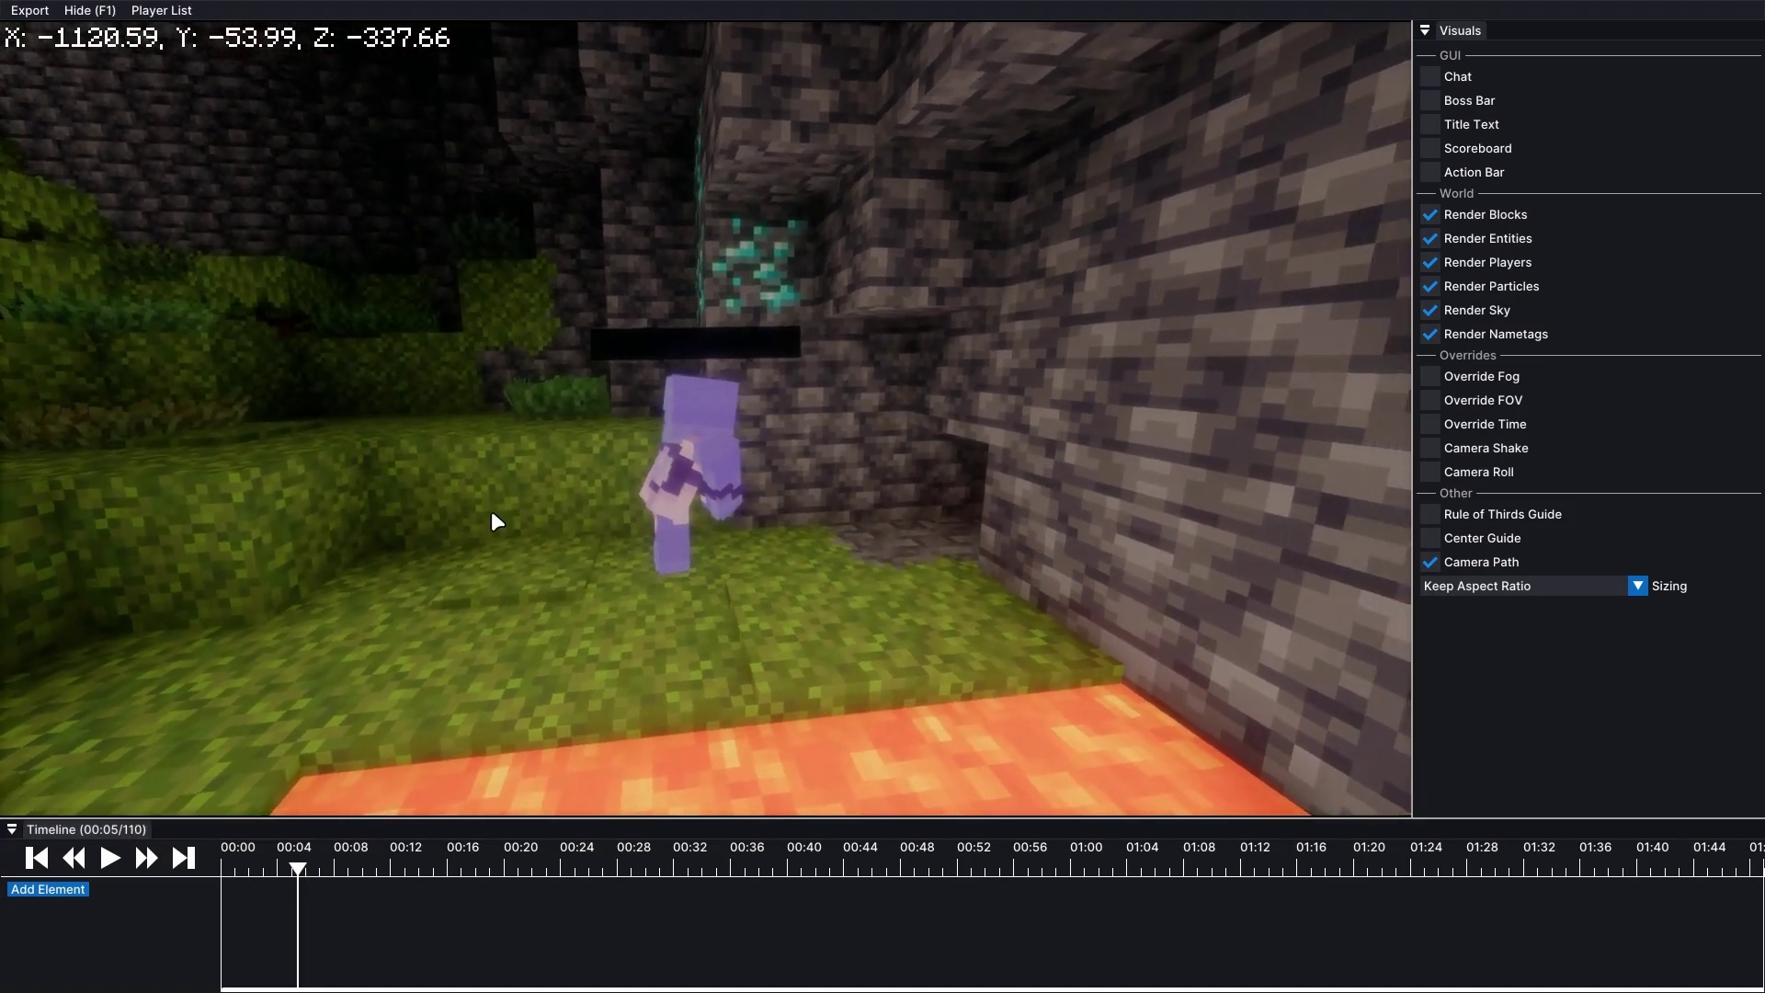
click(110, 857)
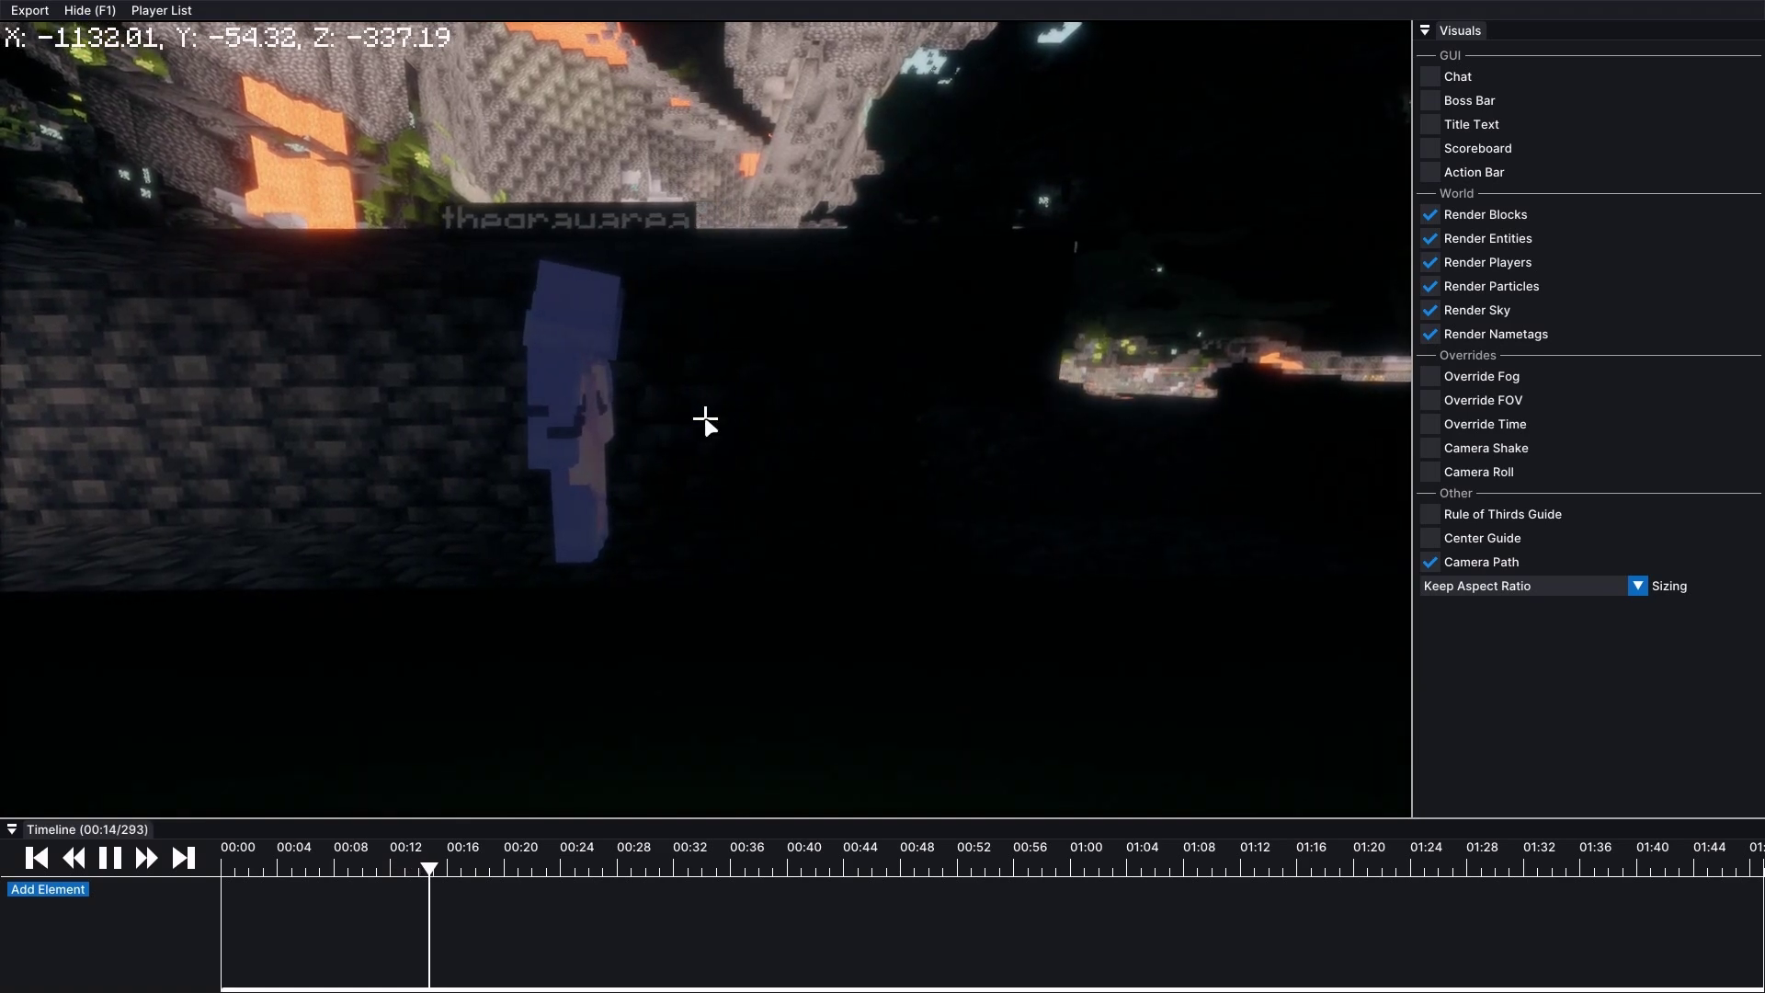
Step: Open the game options during playback and enter the extra settings screen beside the FOV slider
key(Escape)
click(524, 455)
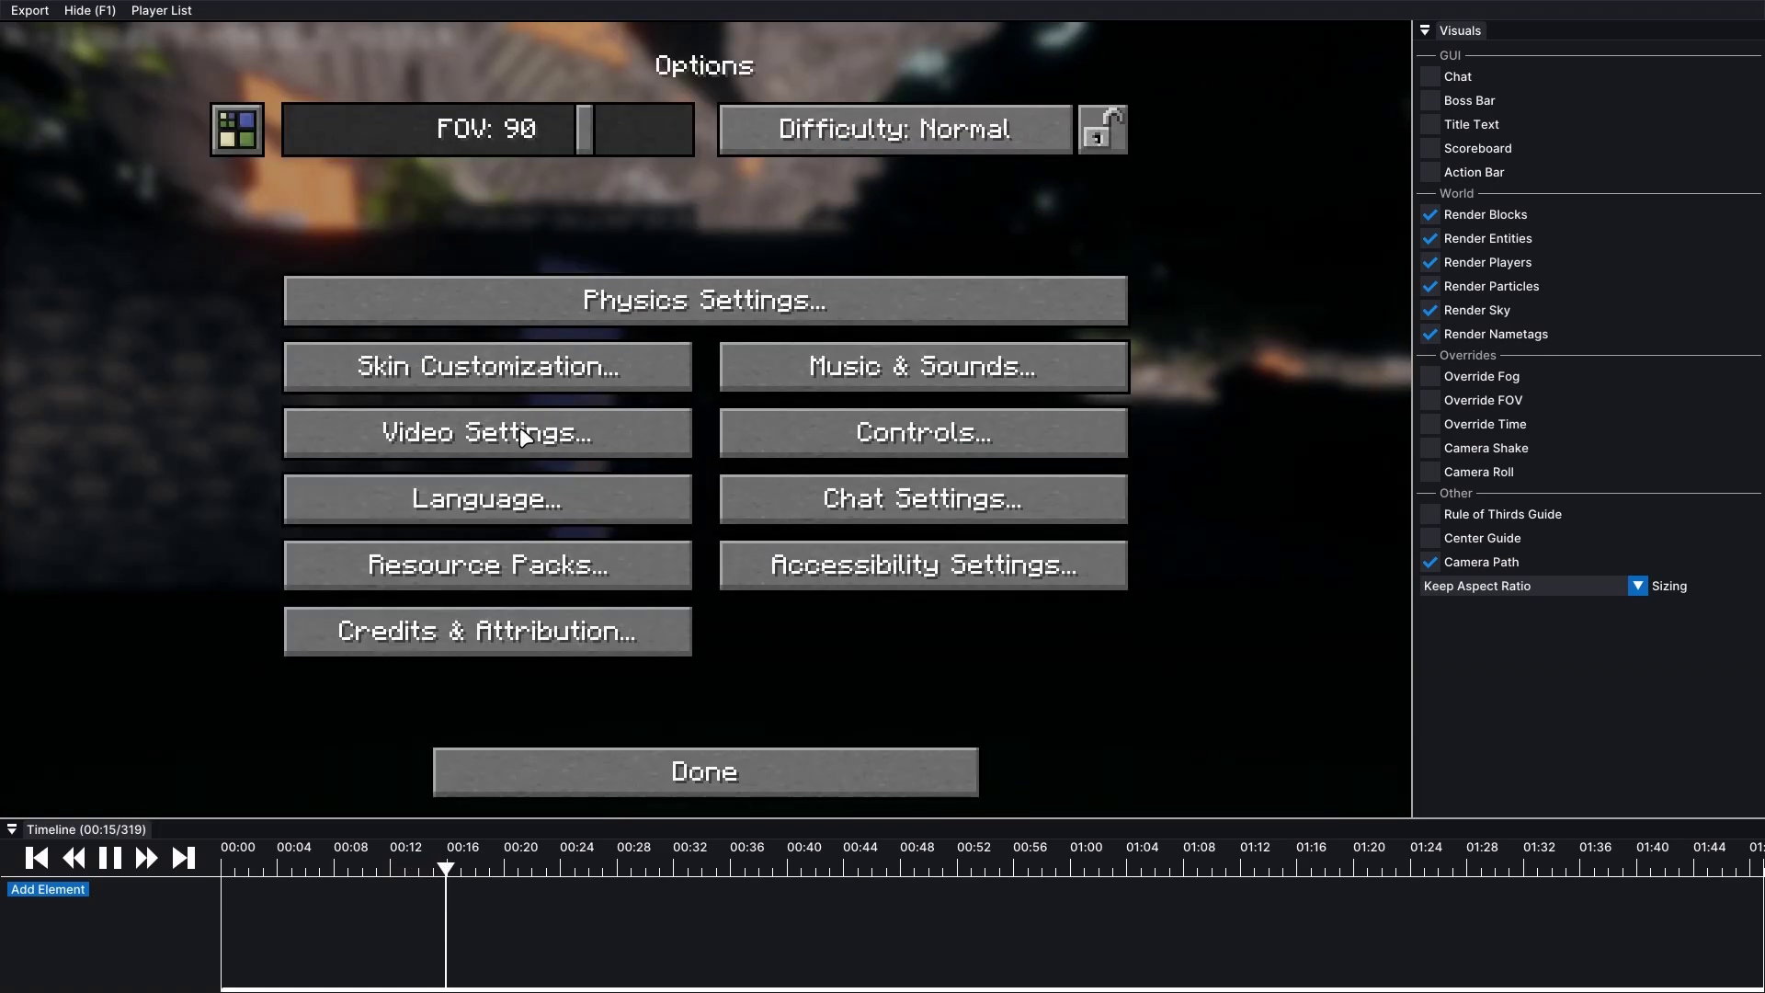
click(236, 129)
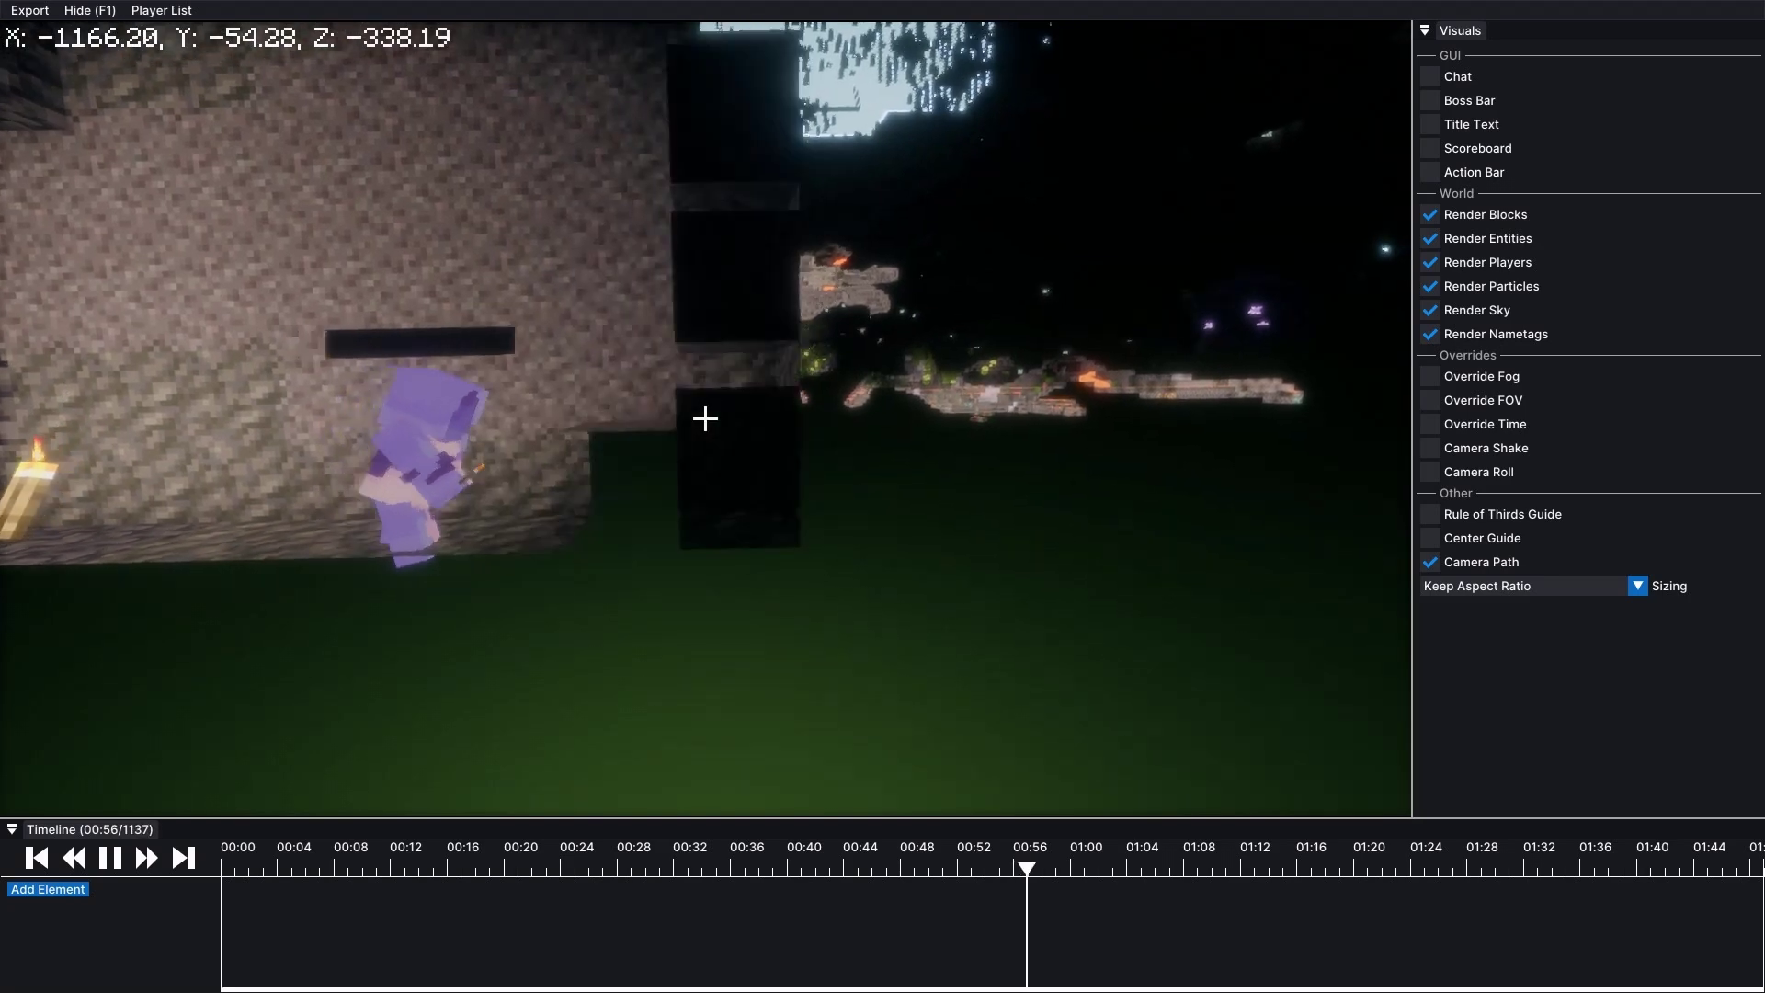
Step: Follow the player along the tunnel with the camera until 01:00, and rewind the paused replay to 00:20
click(881, 540)
key(d)
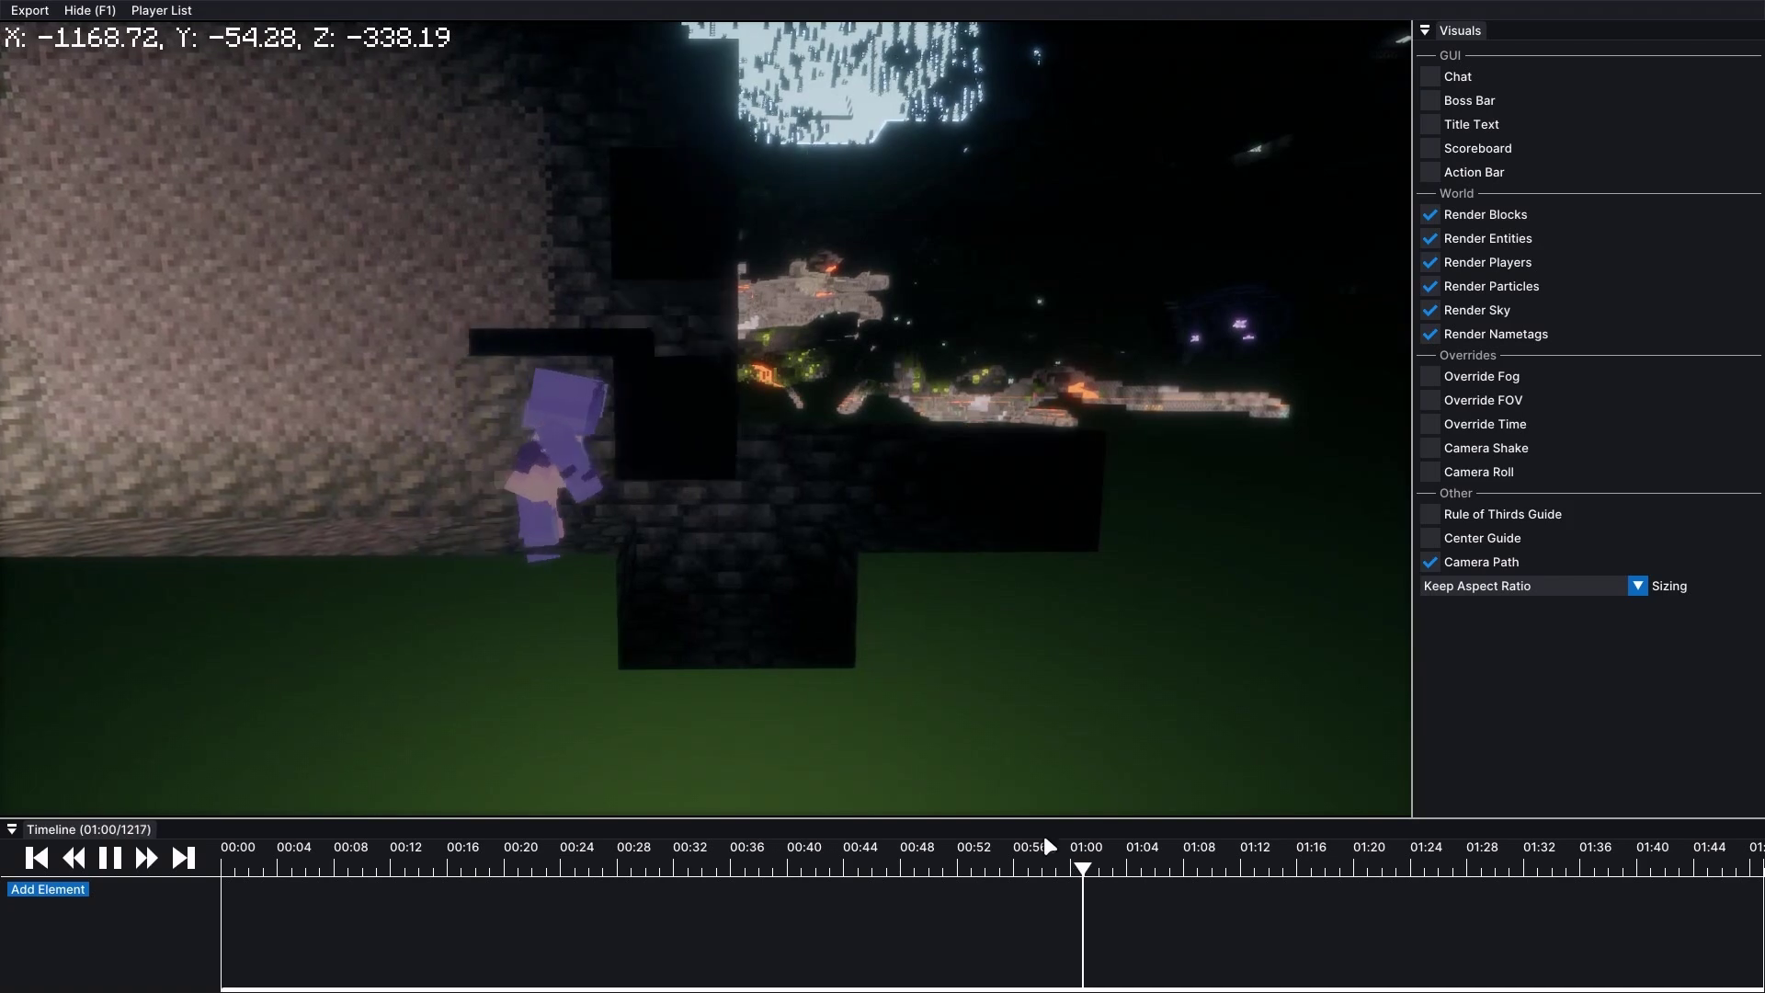
click(1085, 871)
drag(506, 830, 506, 829)
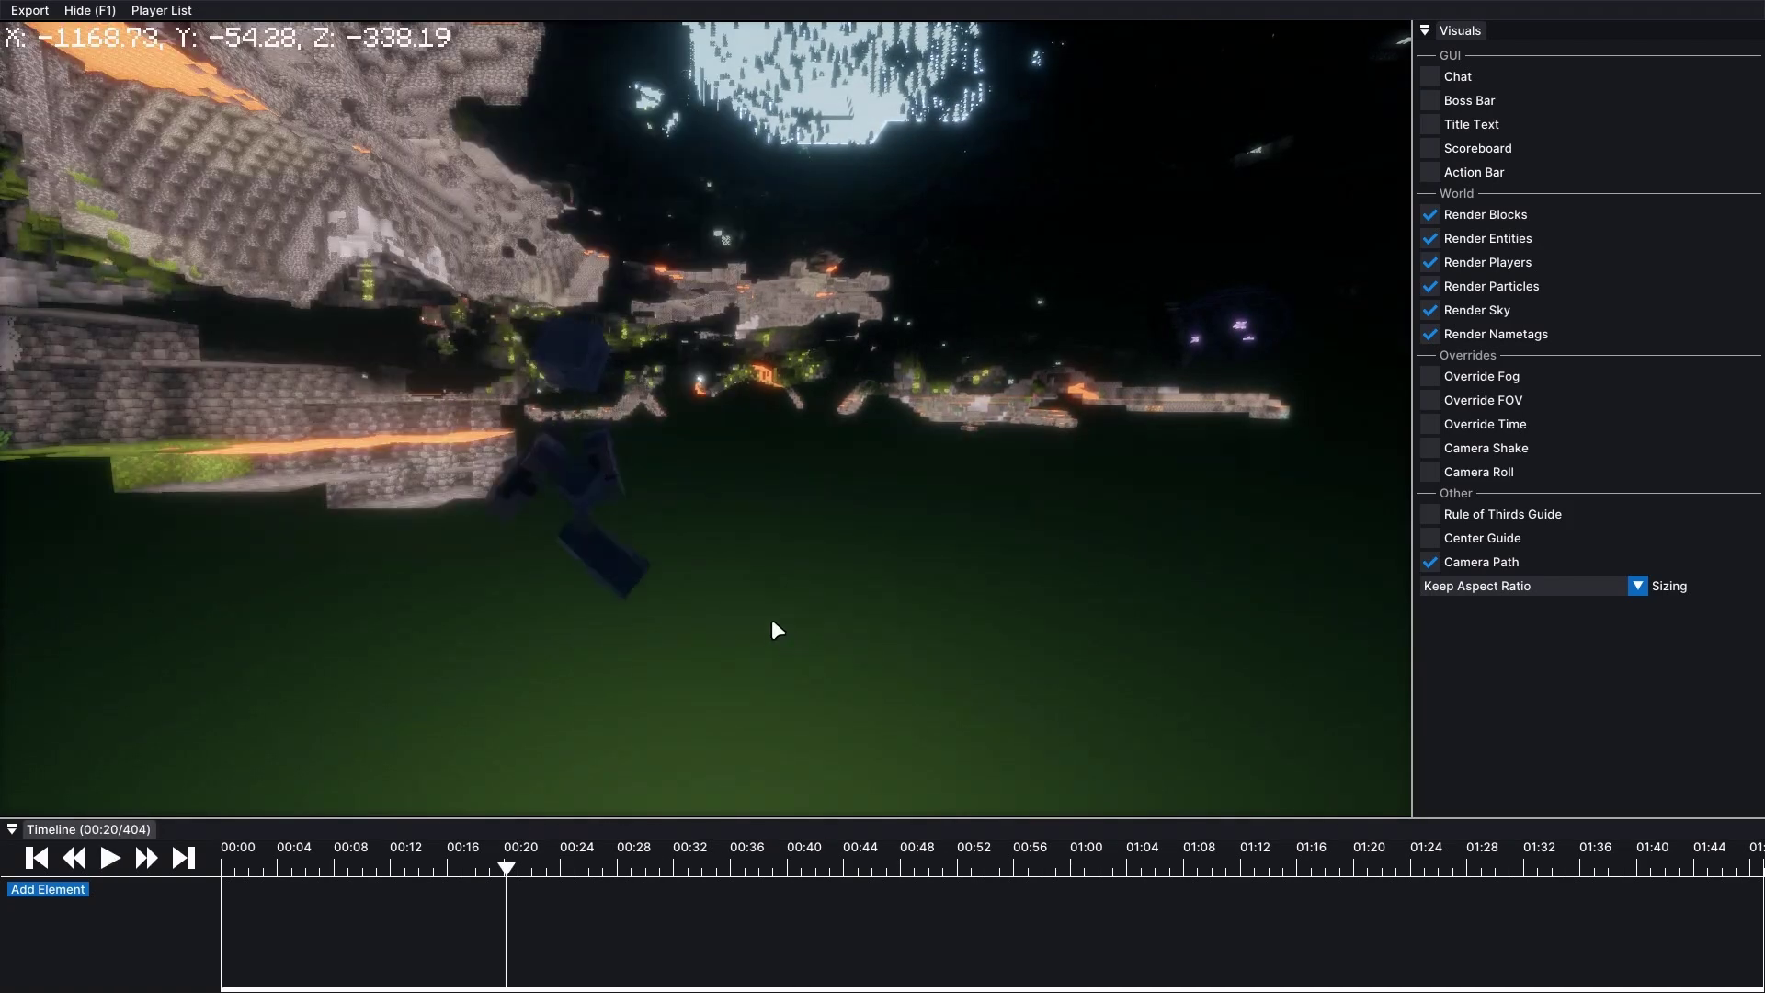
Step: Fly the camera back to the player in the dark tunnel and scrub the replay forward to 00:28
click(770, 620)
key(w)
key(w)
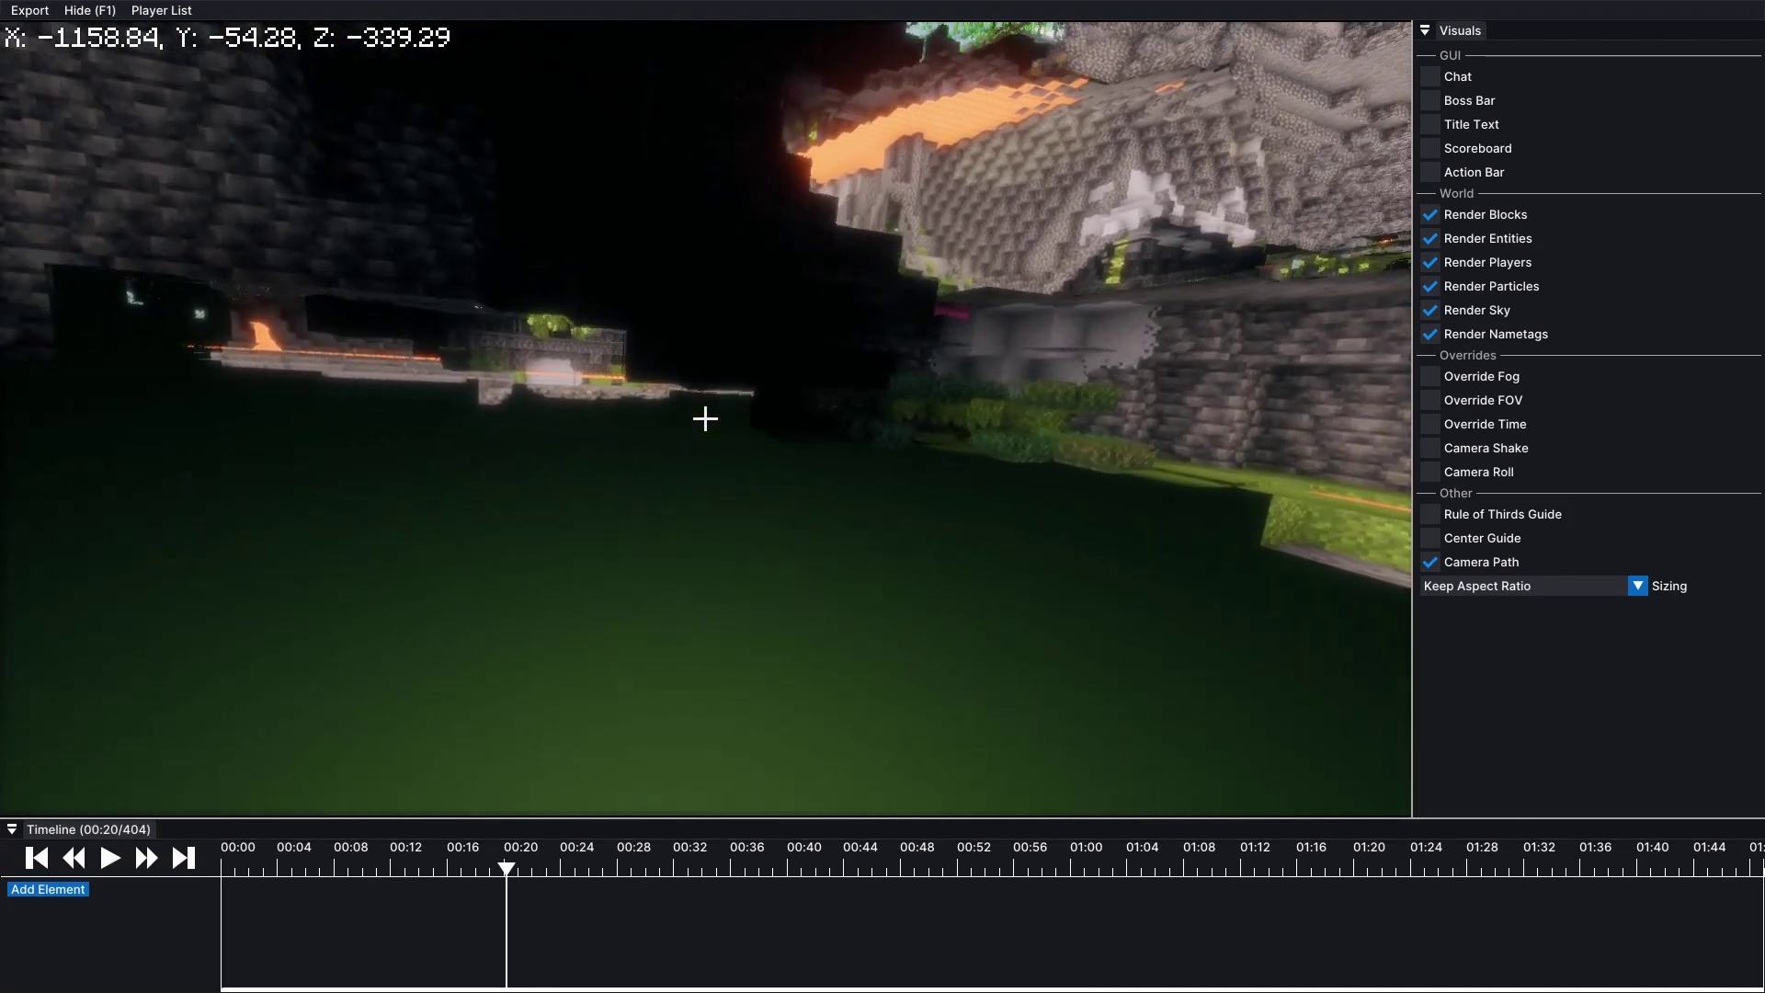
key(w)
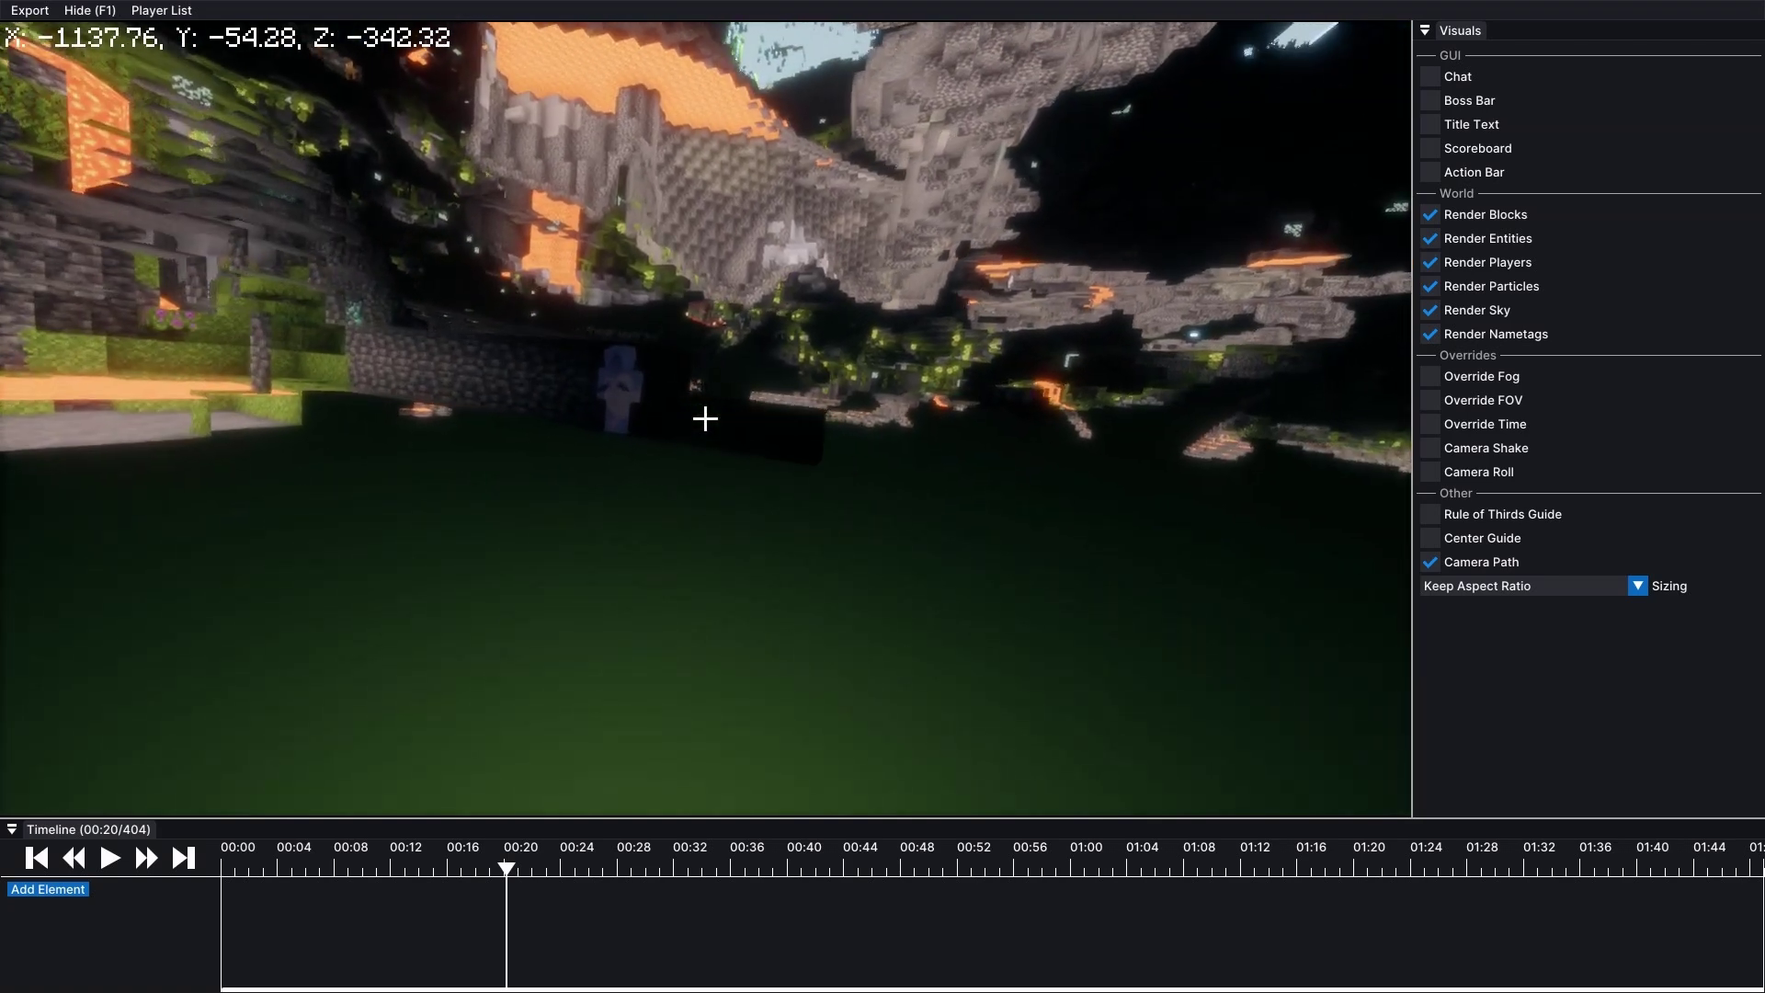
key(Escape)
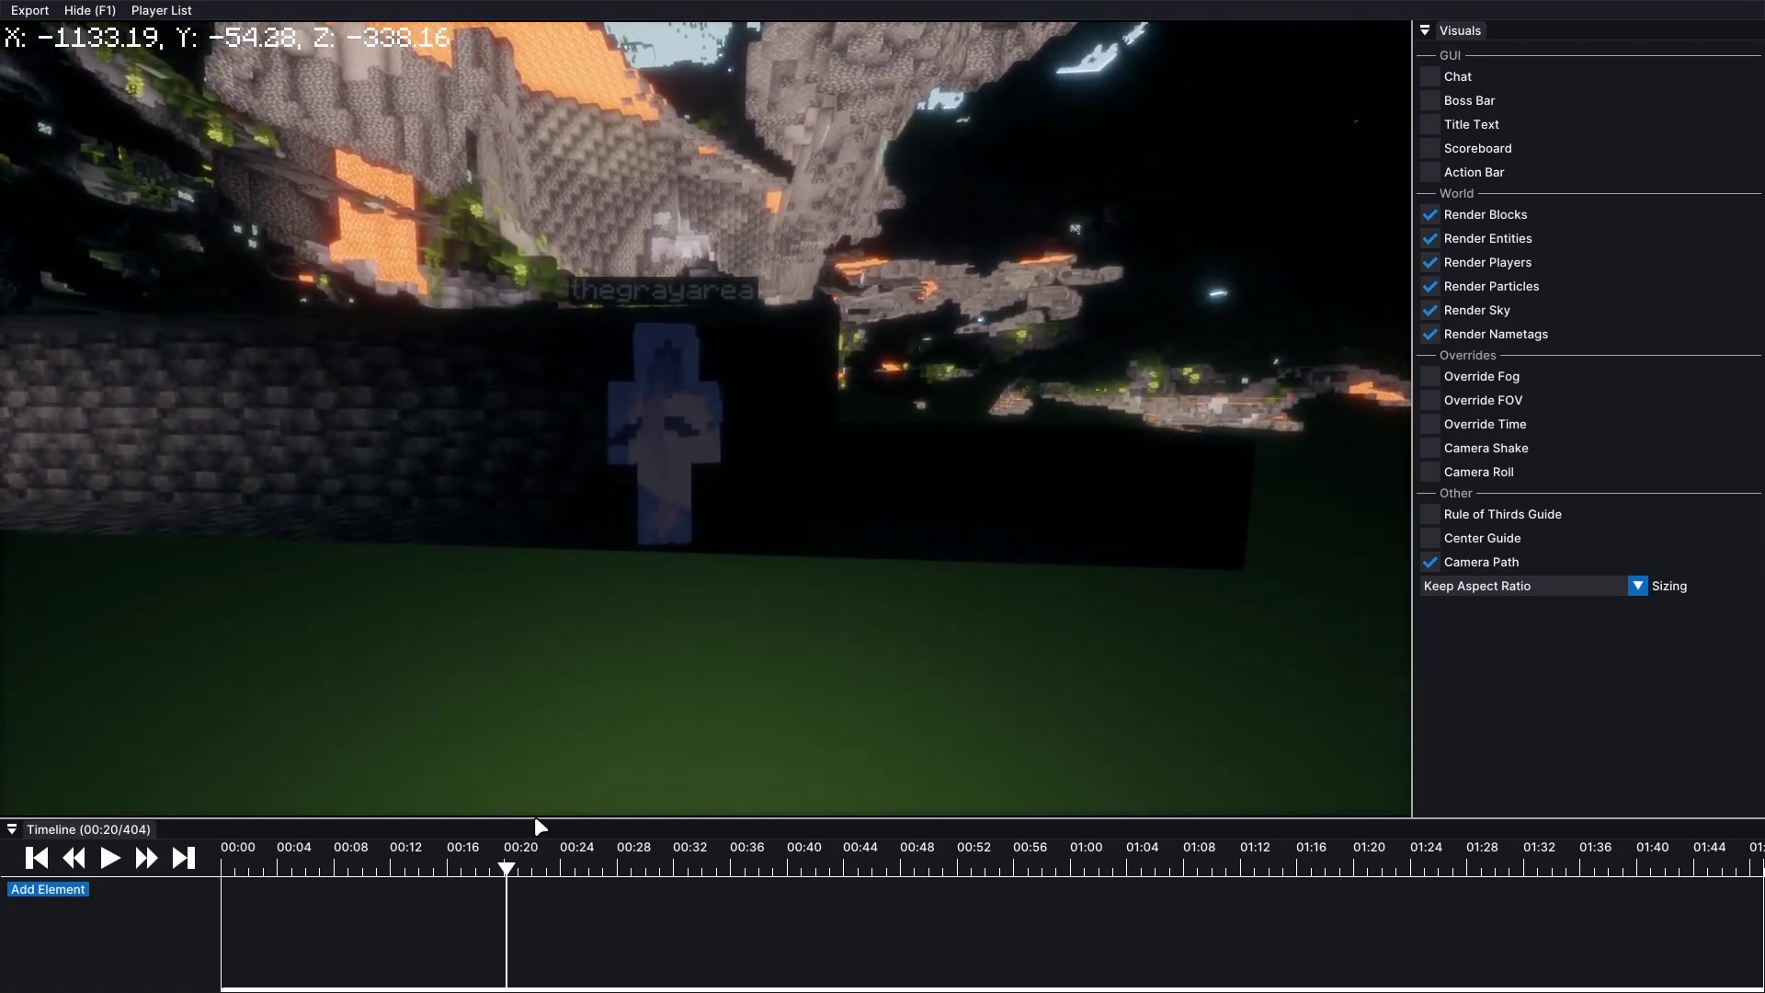
click(527, 870)
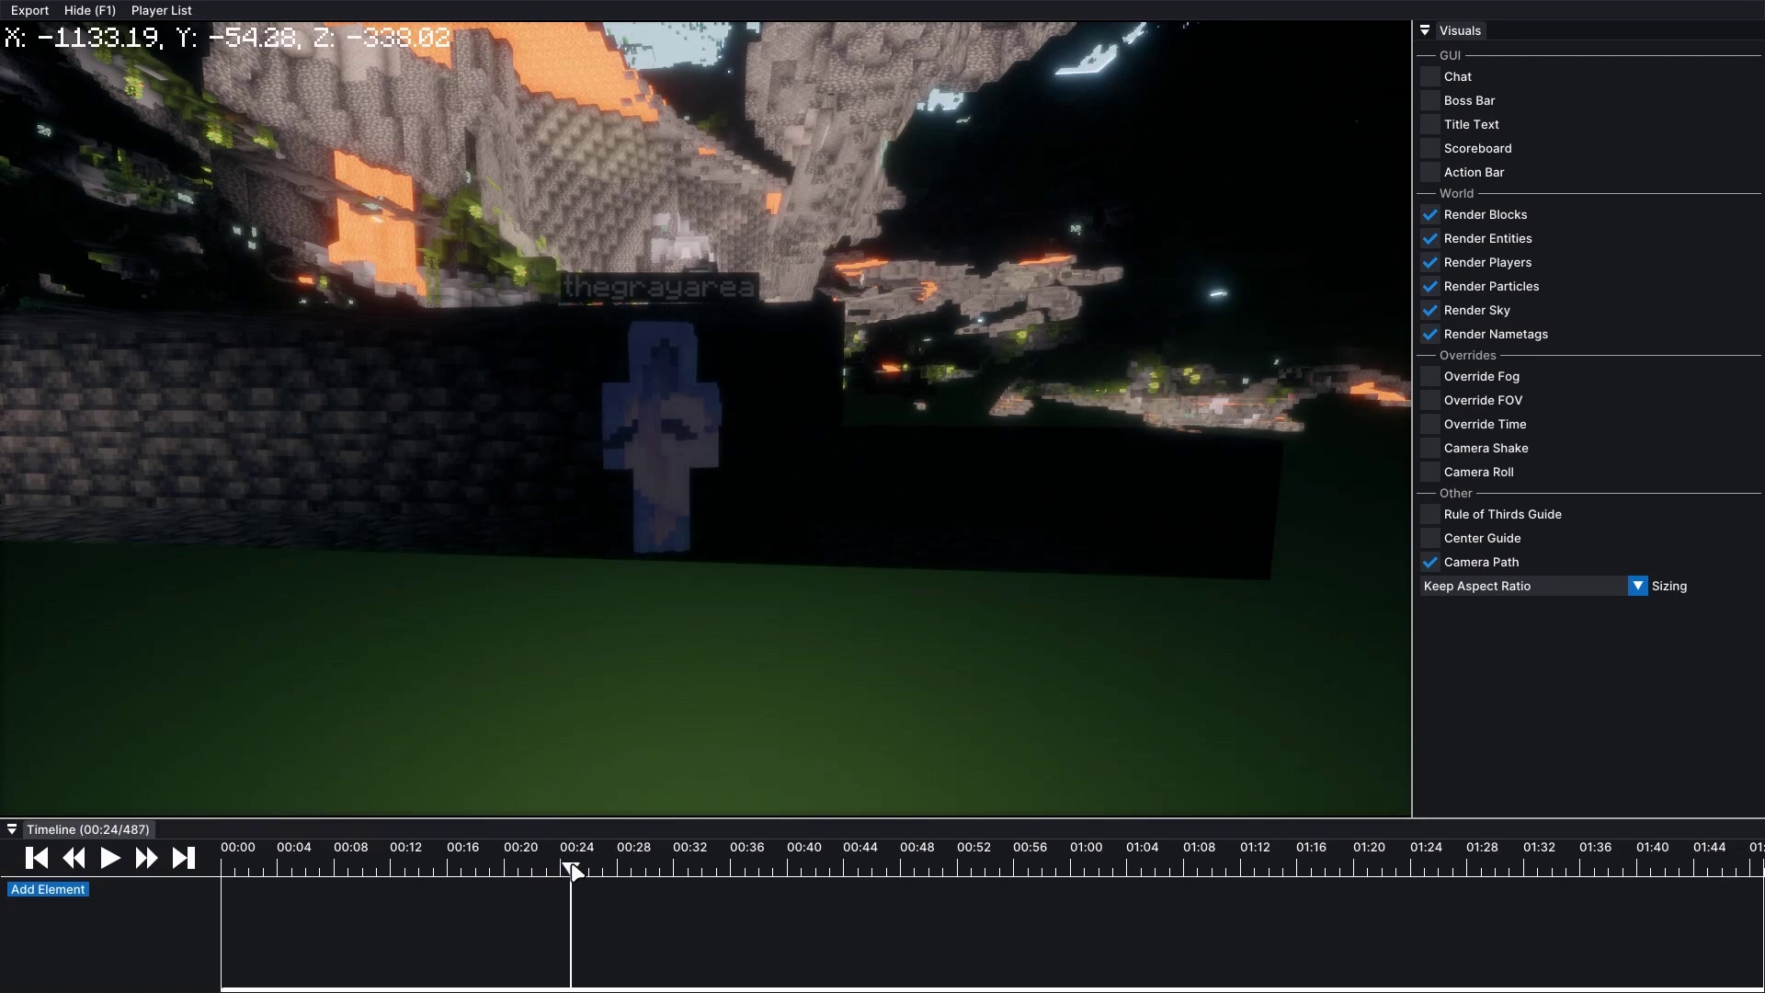
drag(616, 862, 645, 860)
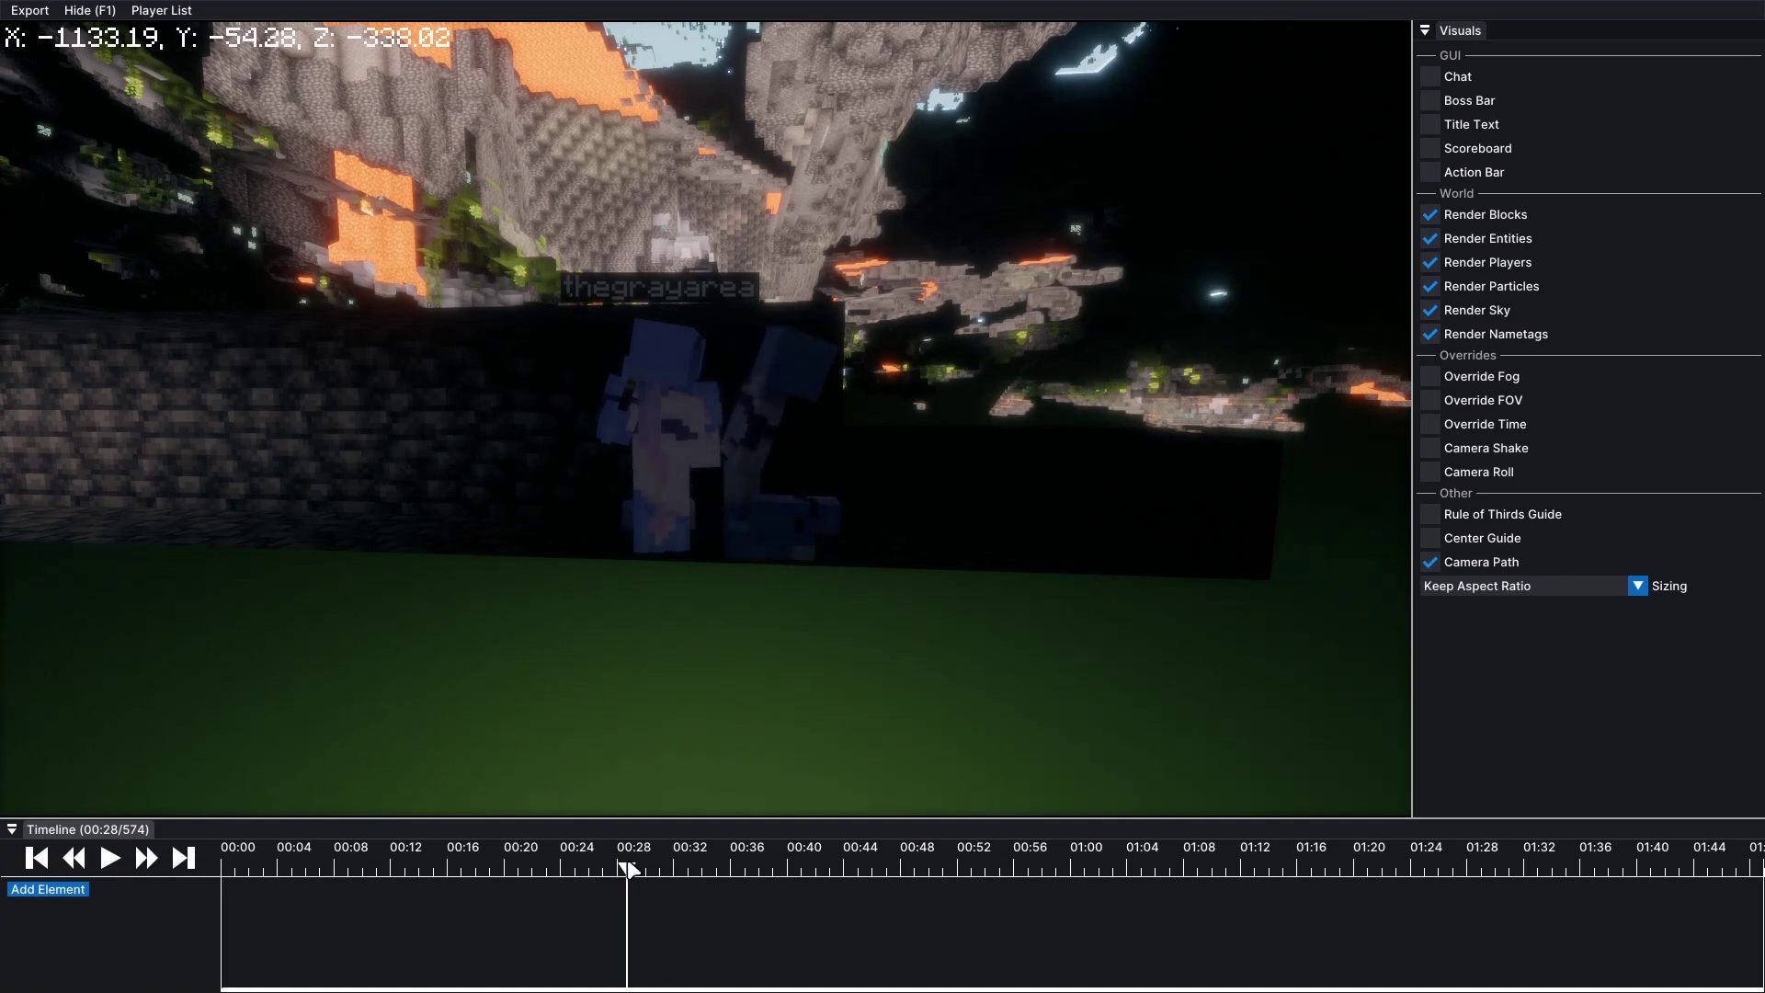
Step: Move the playhead to 00:29, and add a Camera element to the timeline with a keyframe at that time
drag(629, 867, 644, 867)
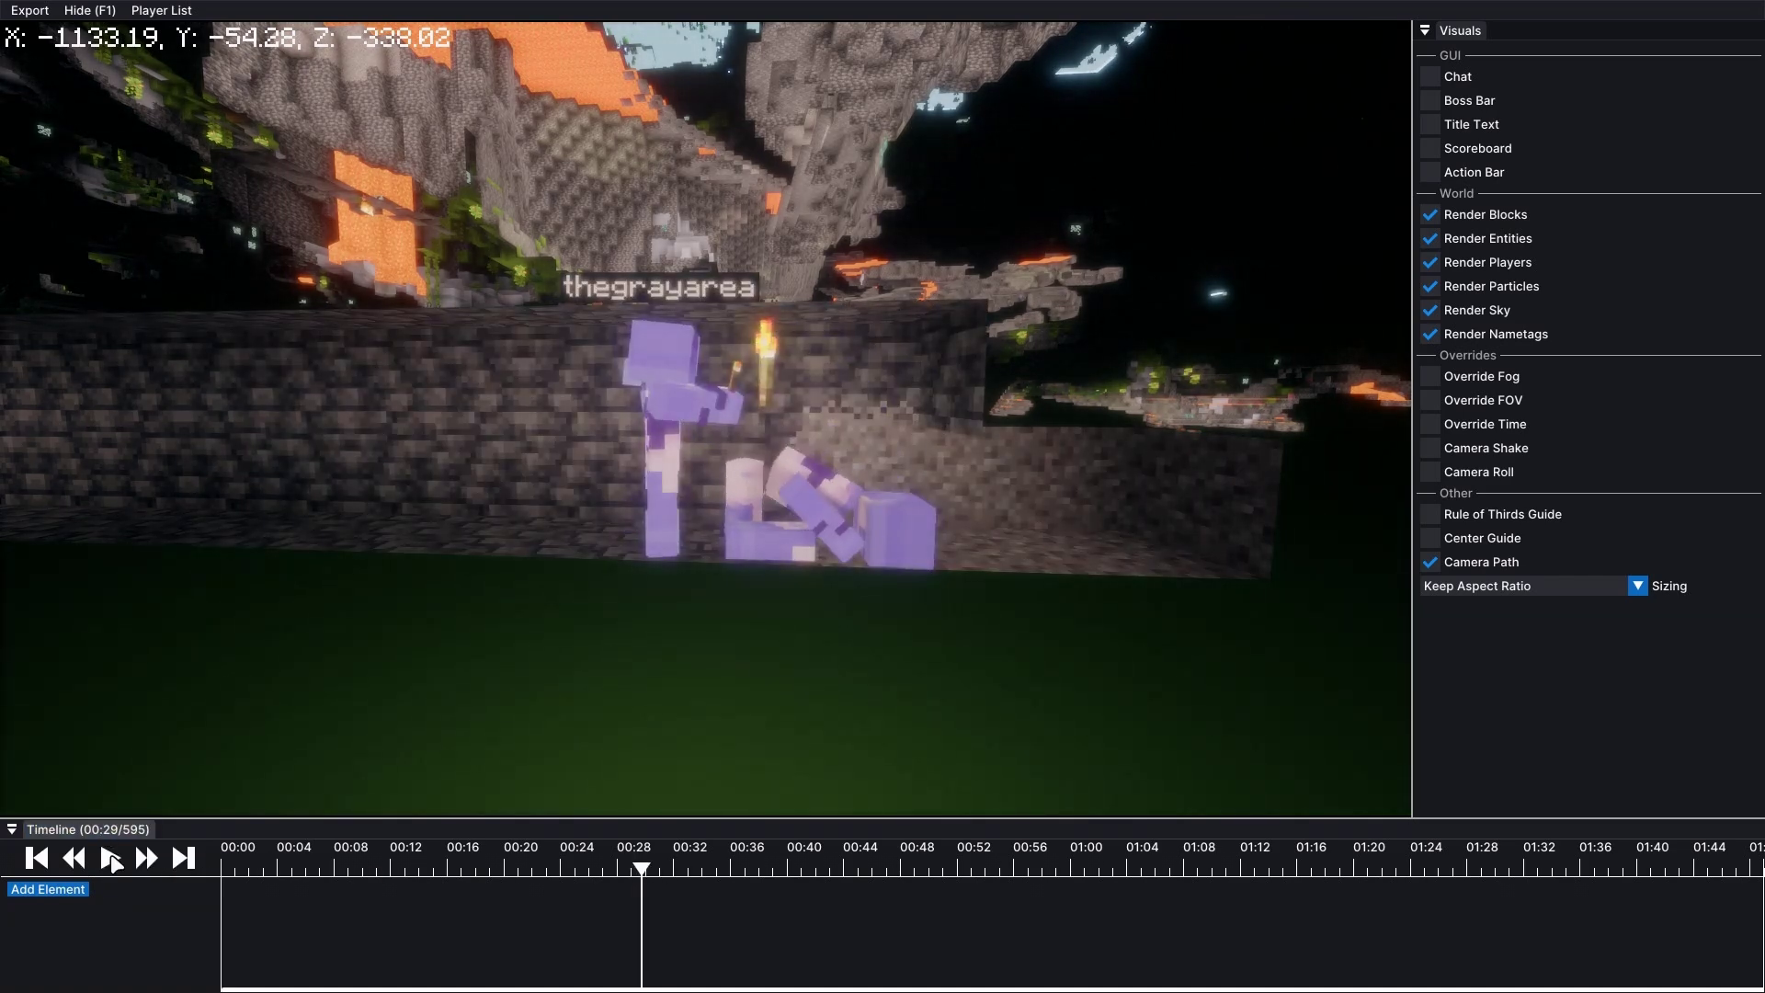
click(47, 891)
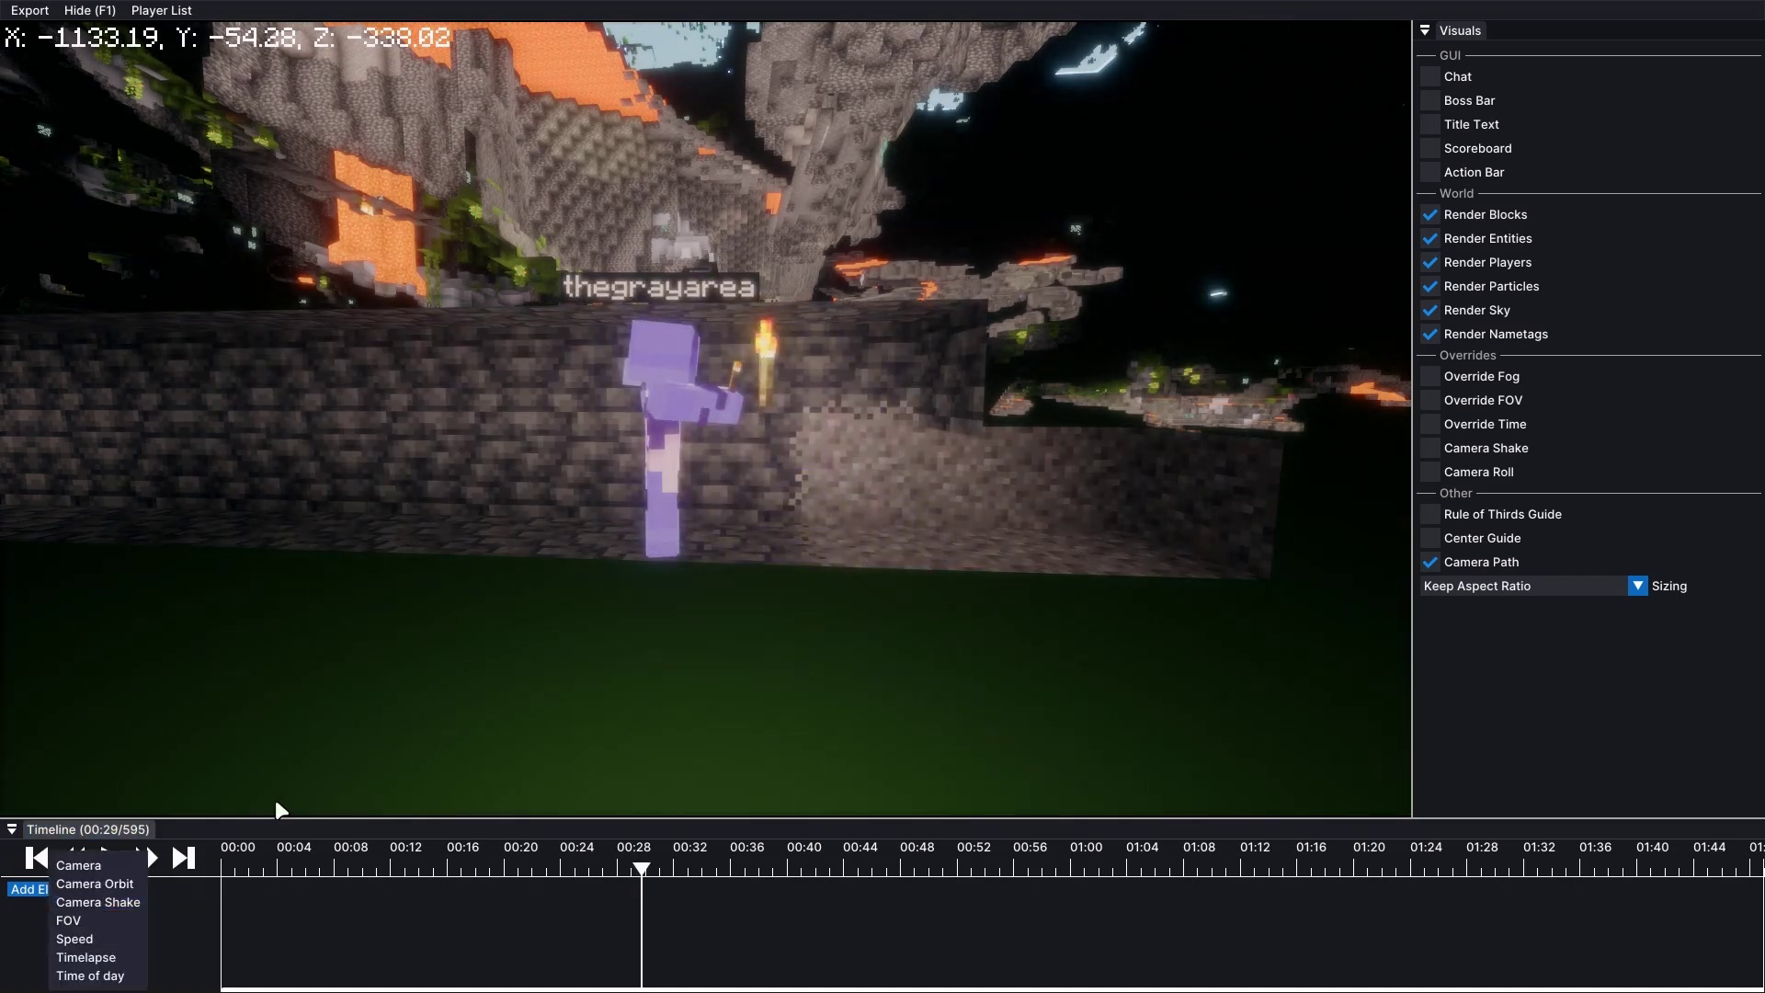
click(70, 864)
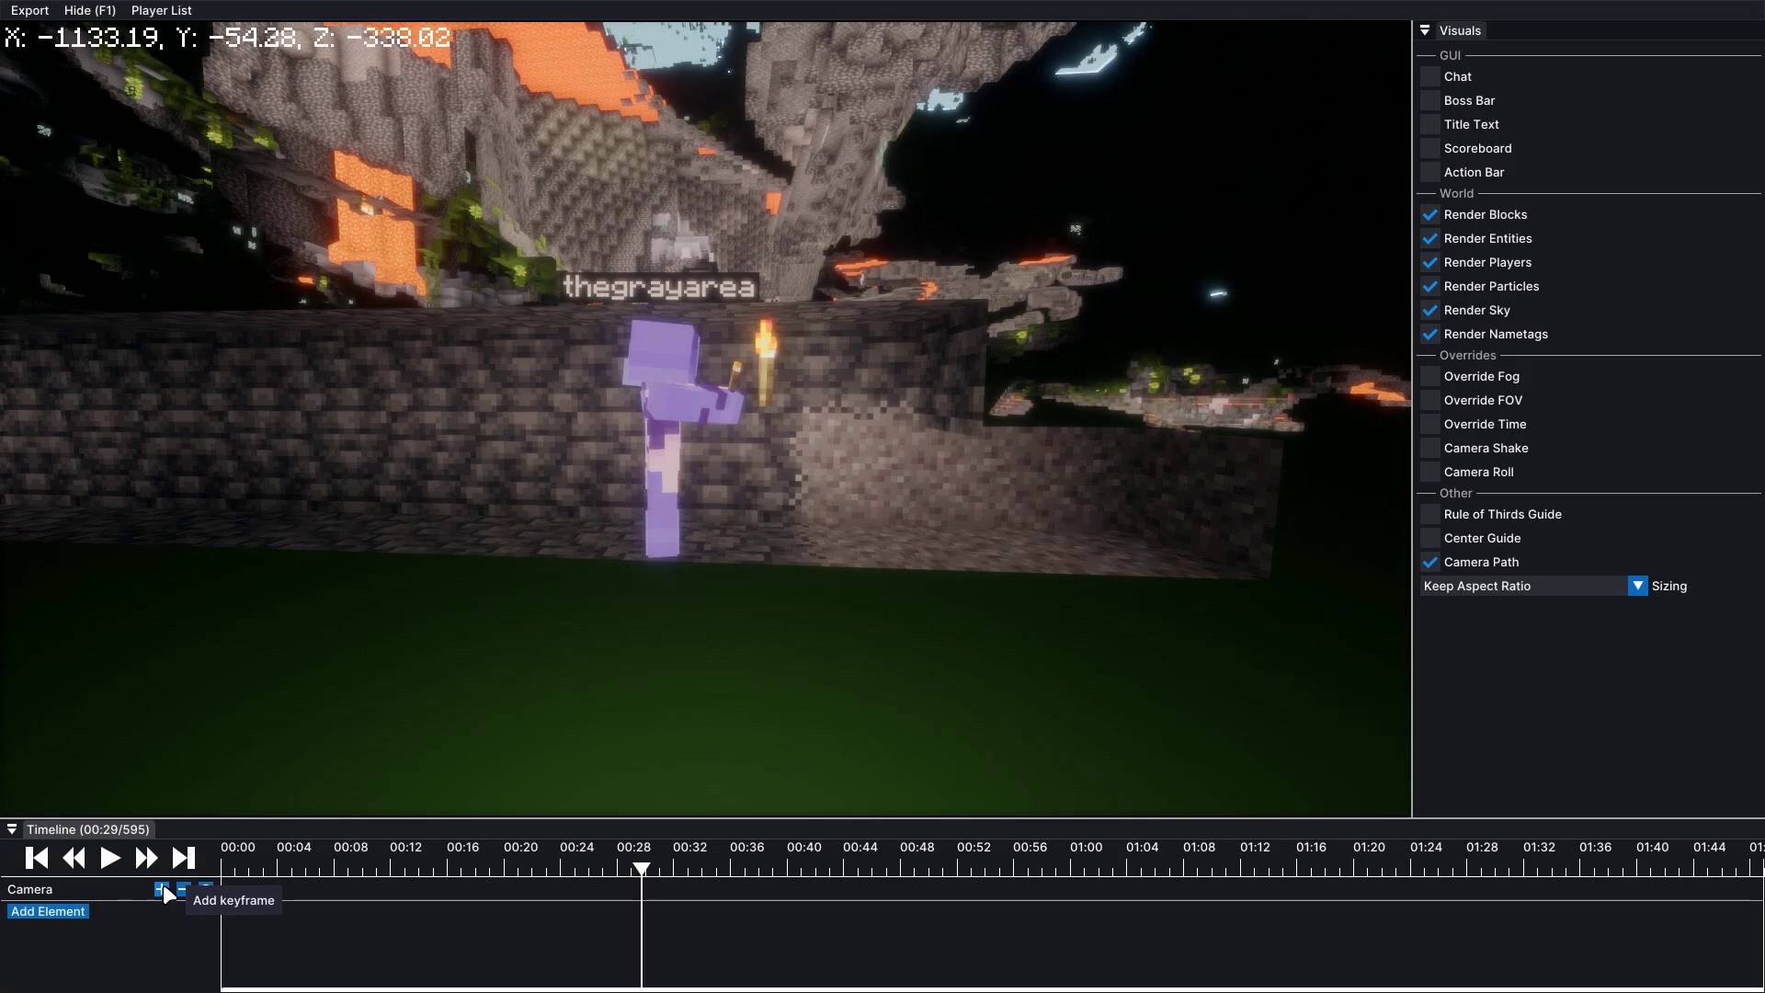
Step: Fly around the green camera keyframe marker near the player to examine its position and viewing direction
click(618, 585)
key(s)
key(a)
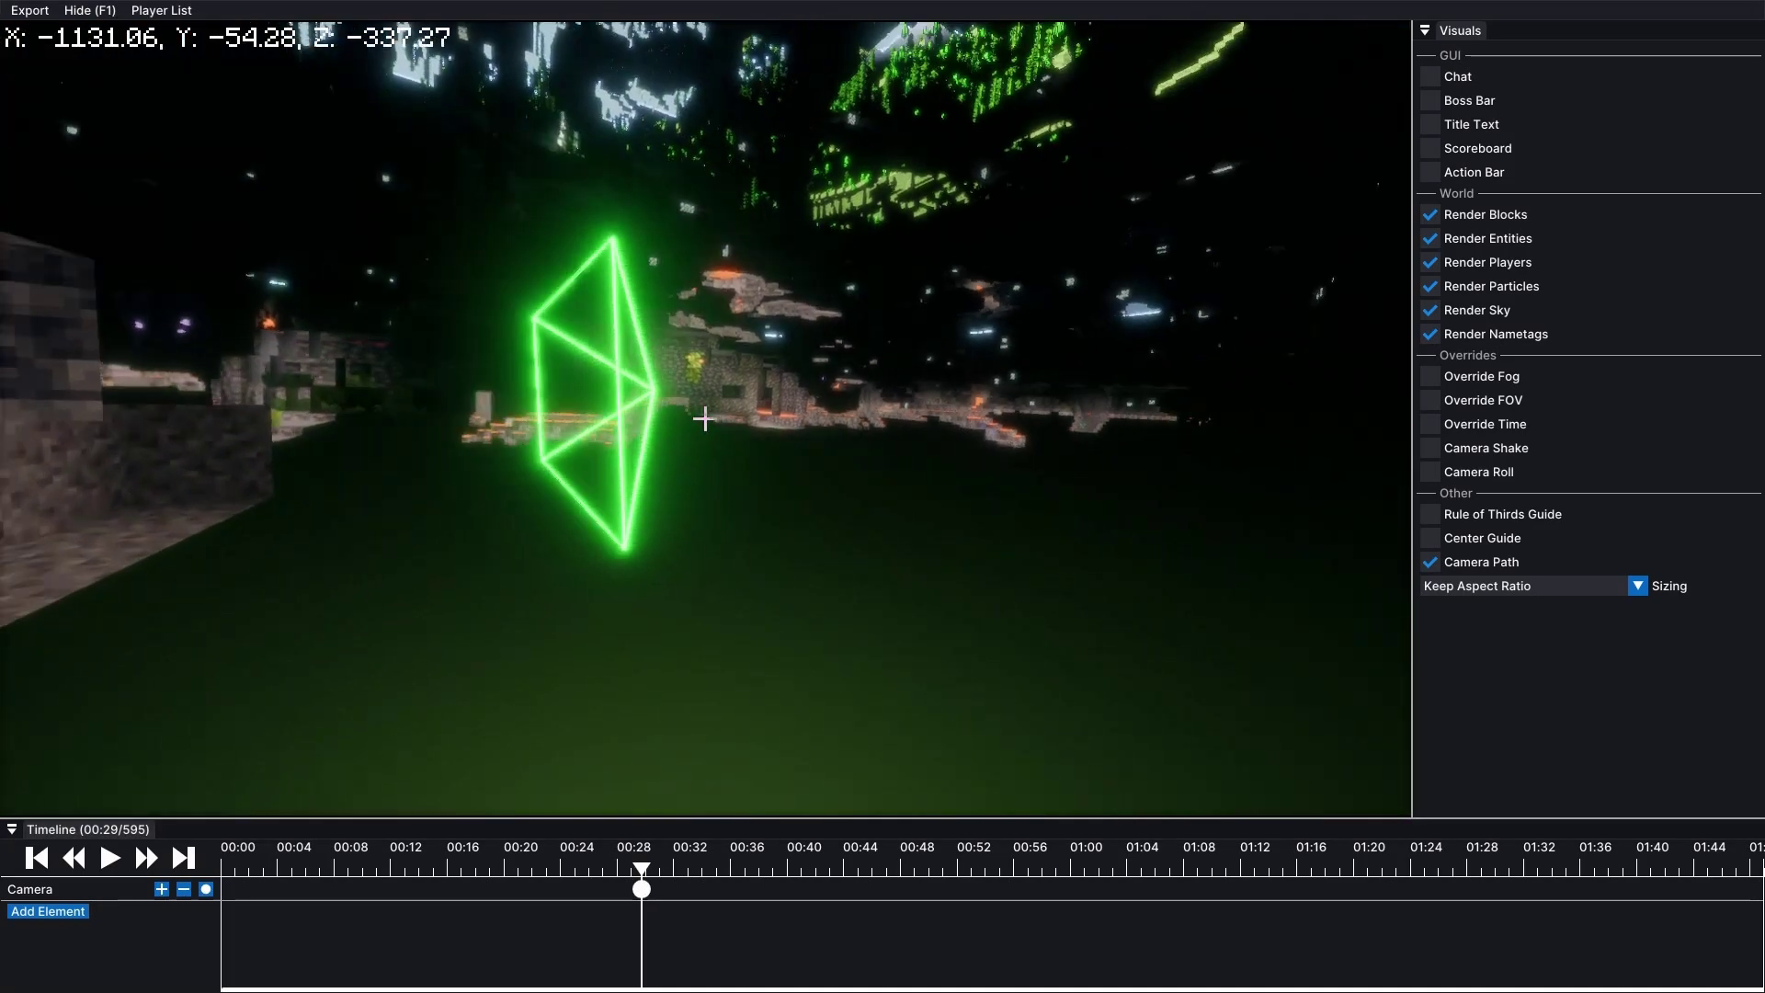
key(a)
key(d)
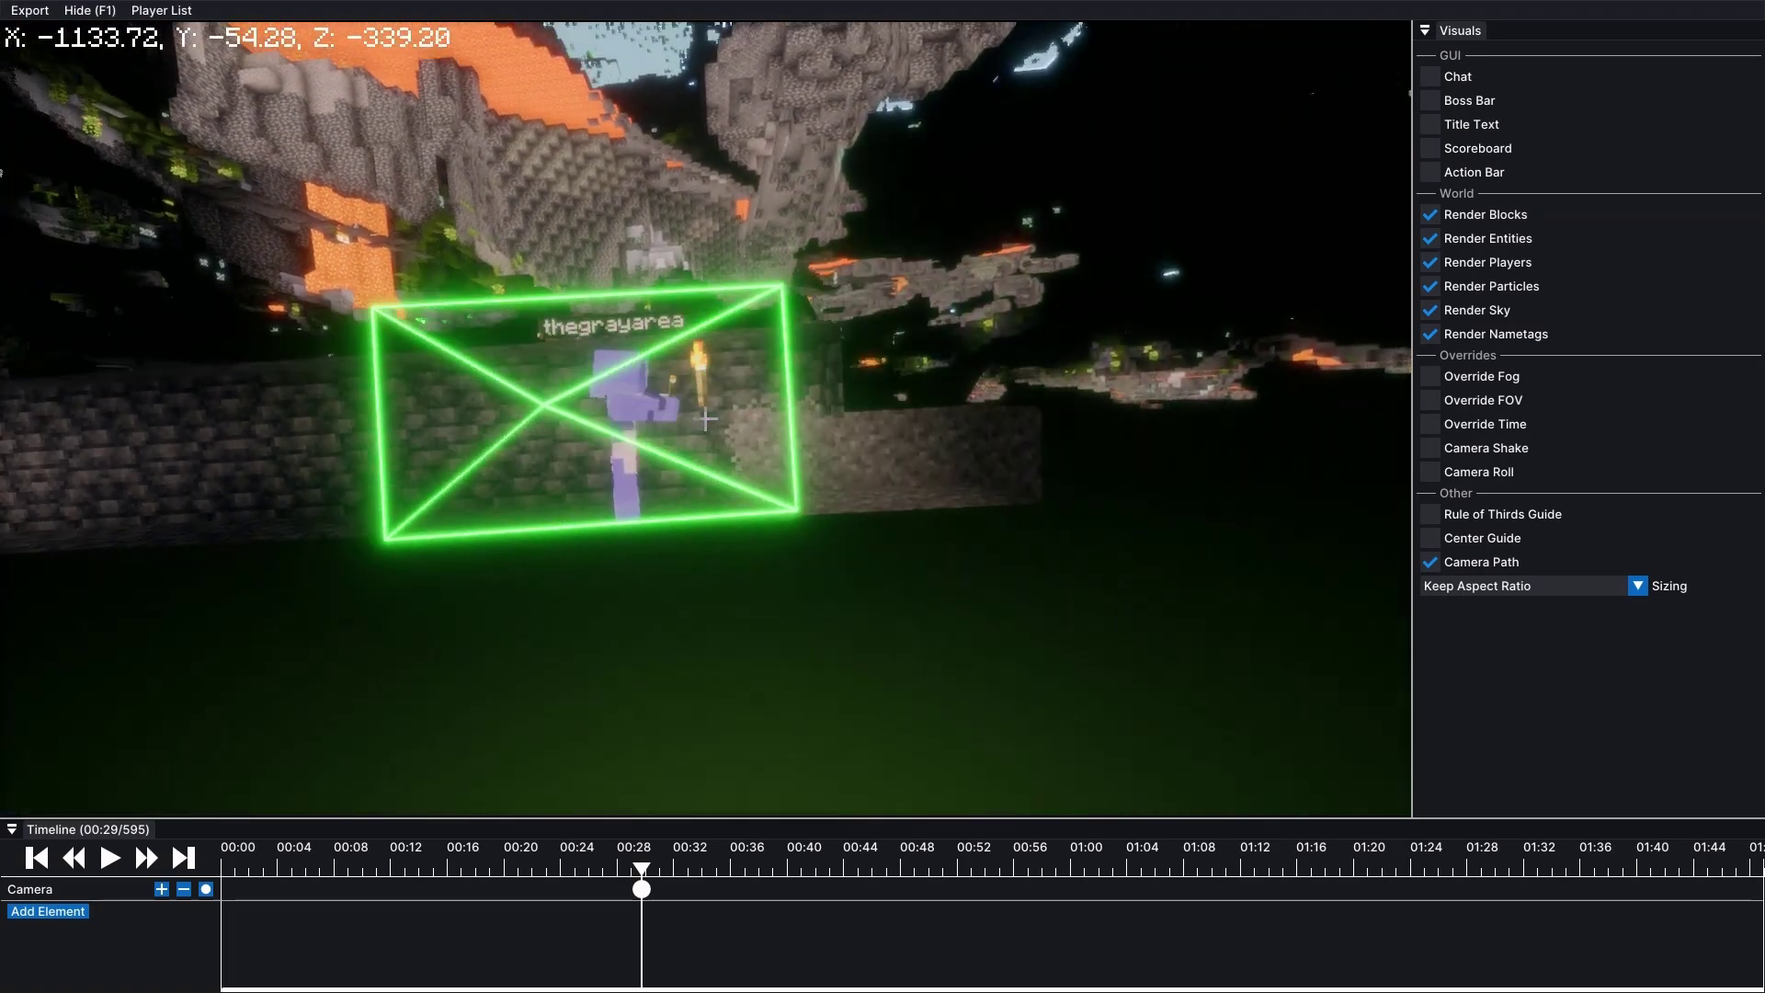
key(w)
key(s)
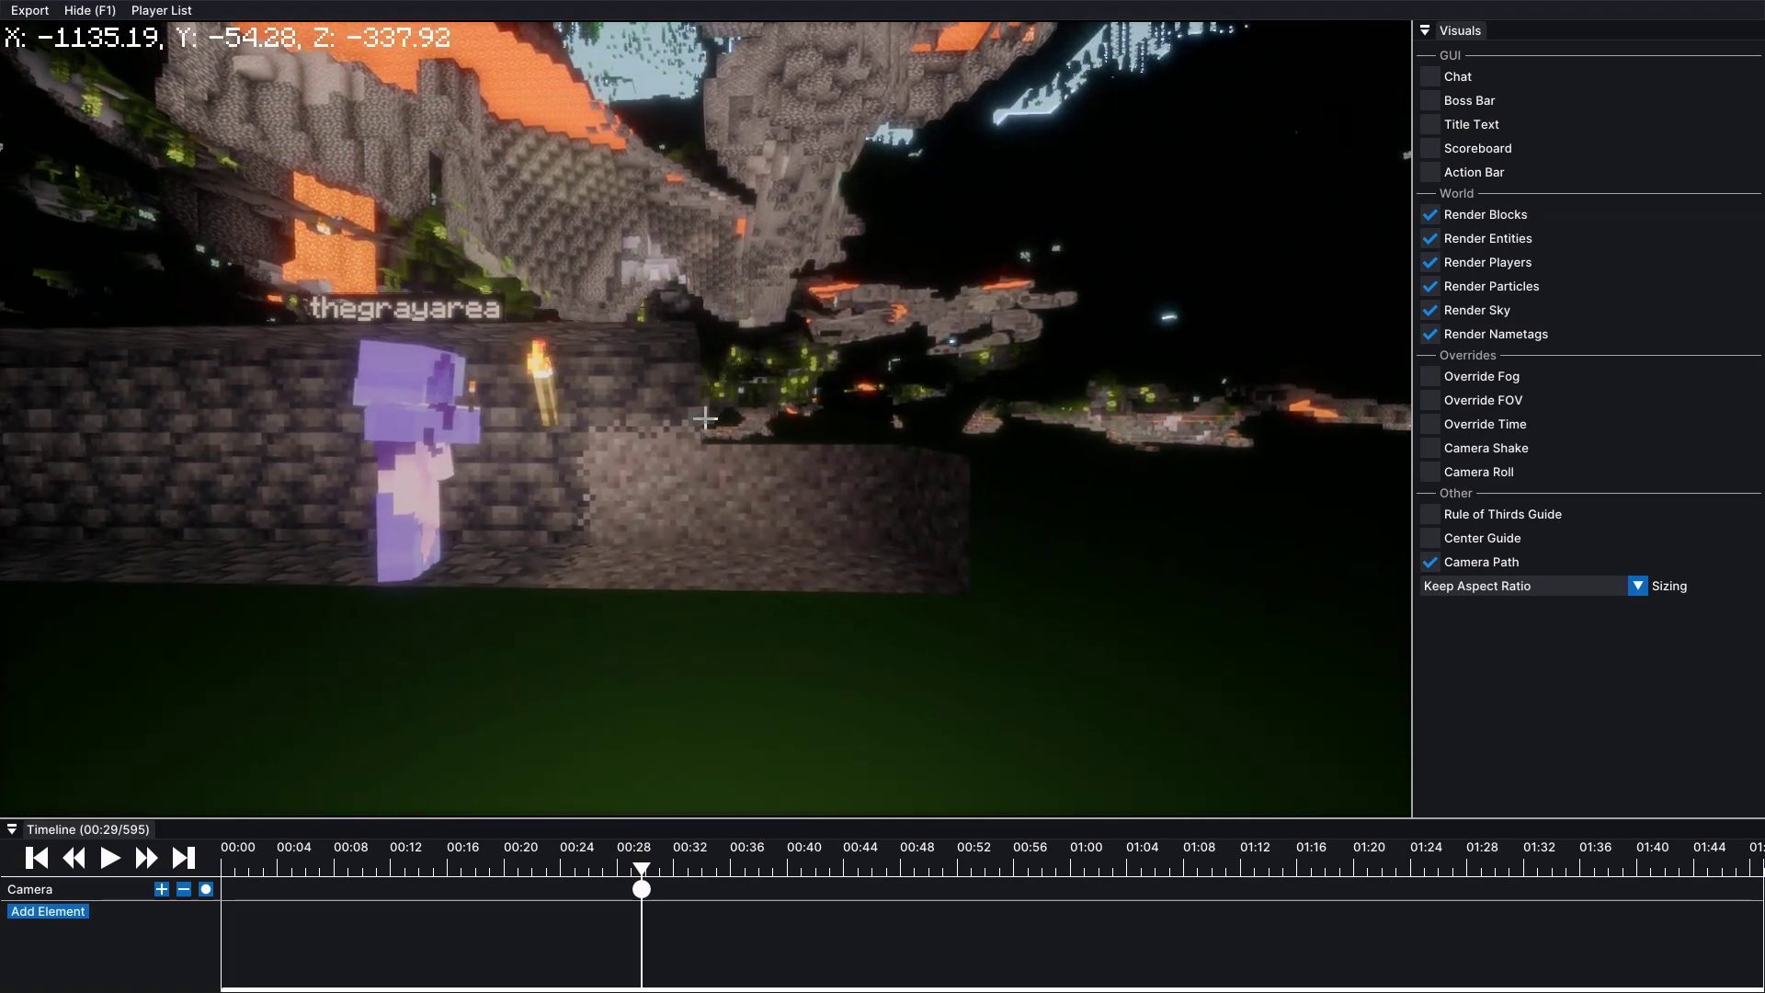
key(s)
Step: Scrub the replay to 00:36 and fly the camera past the player into the dark alcove with the pink flower
drag(649, 870, 737, 868)
click(705, 417)
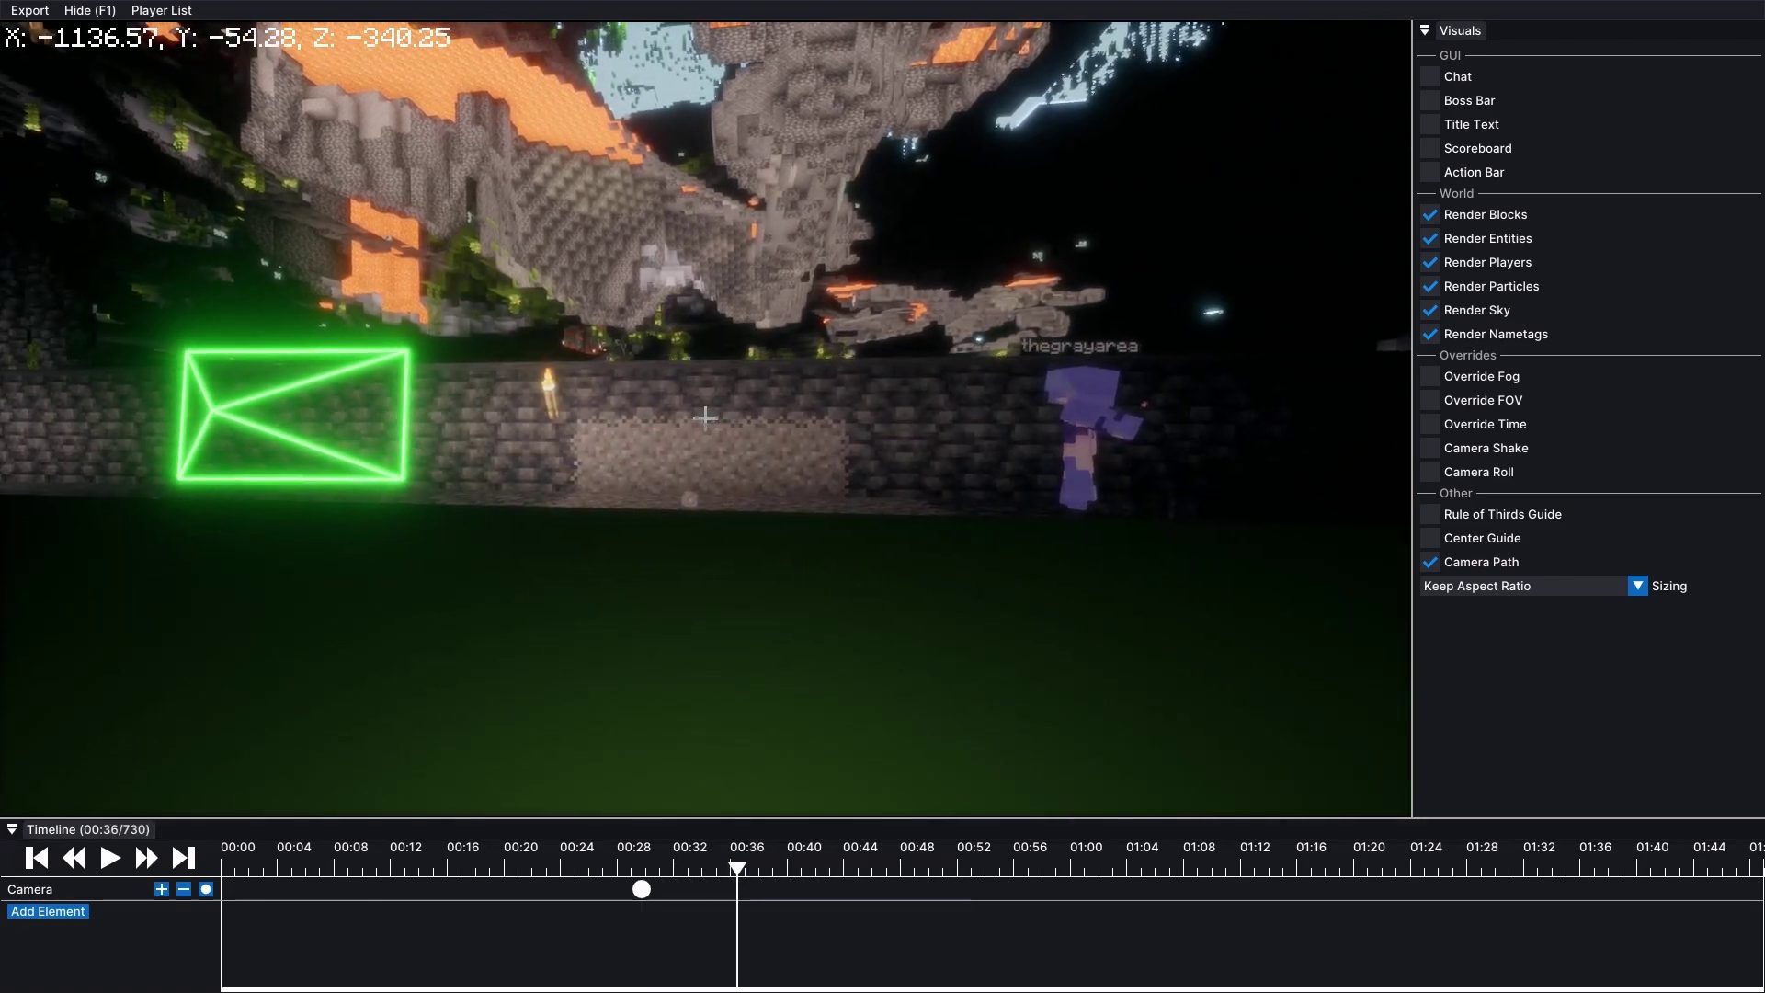
key(d)
key(s)
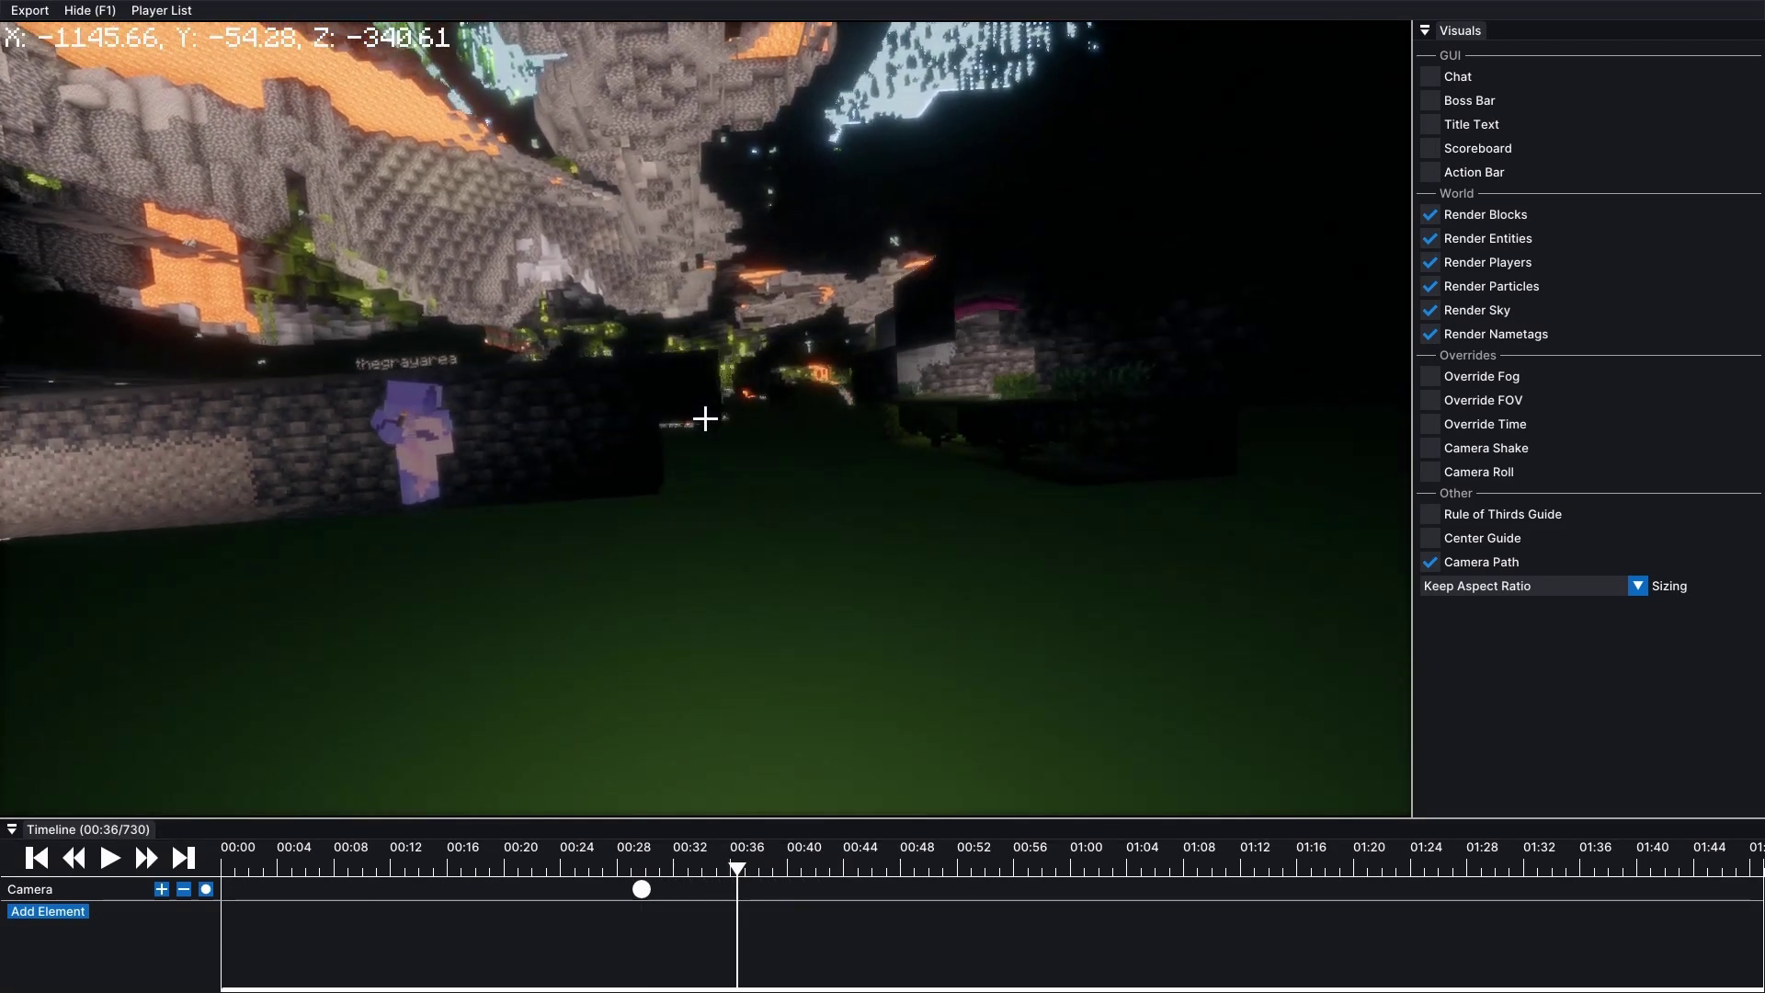
key(w)
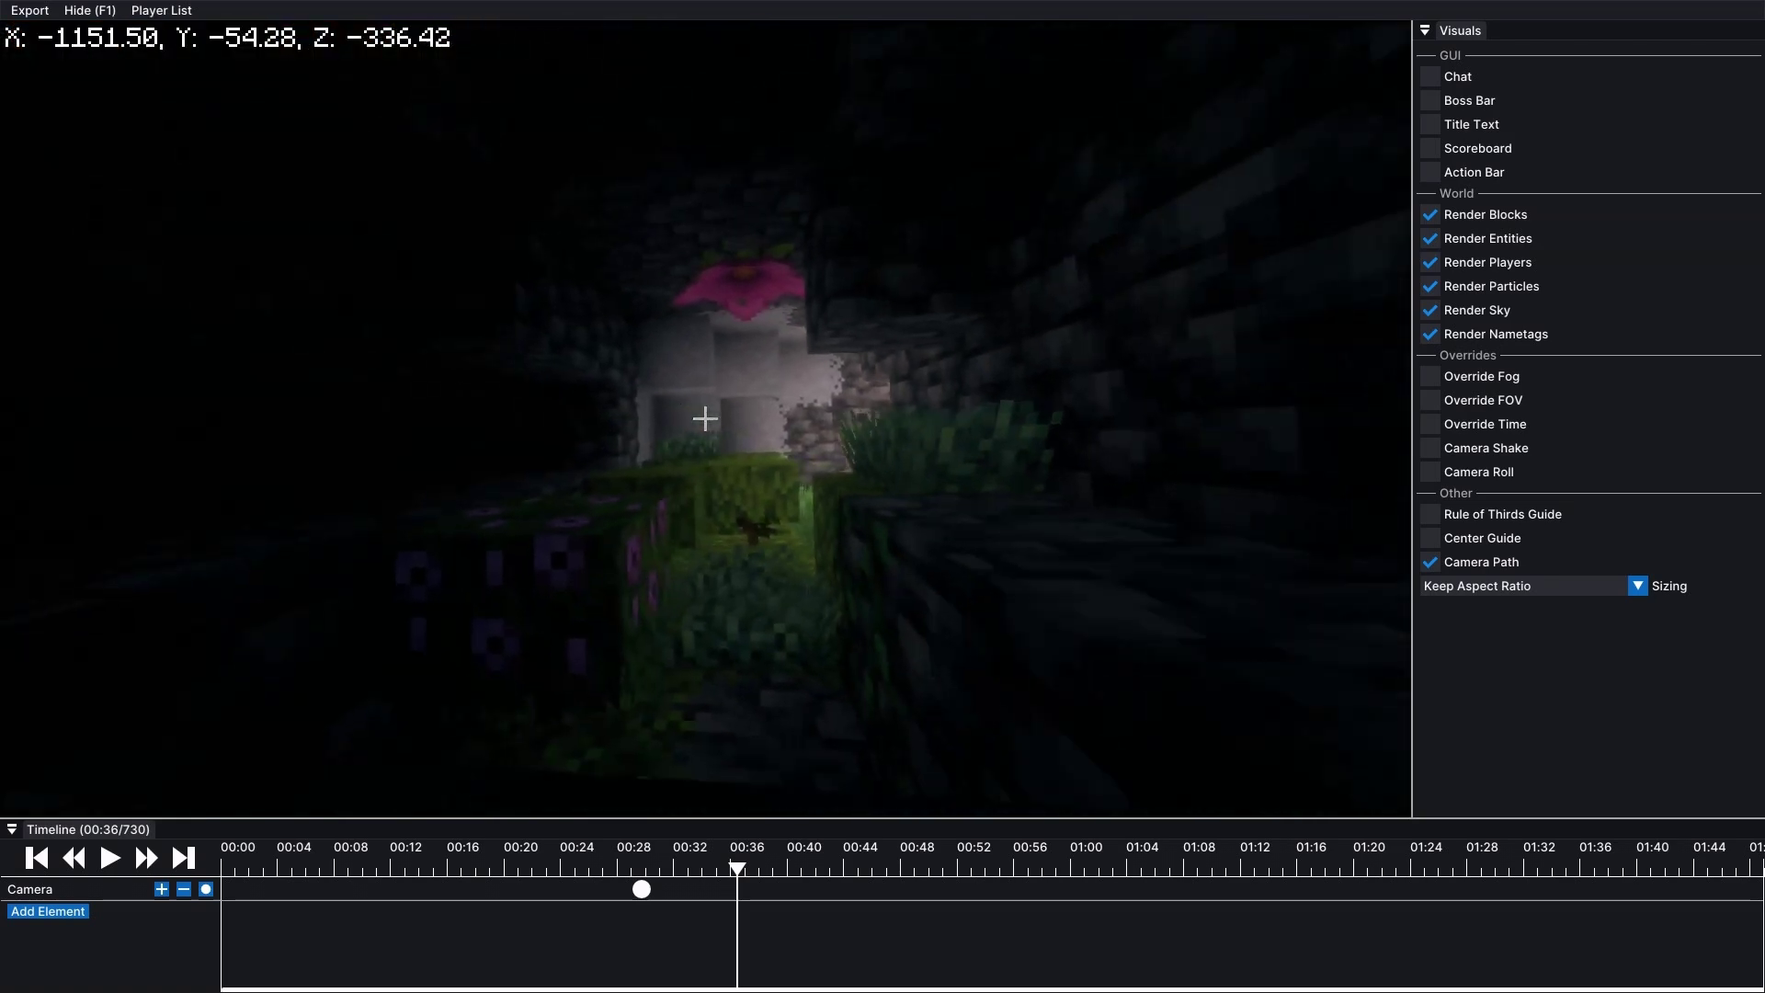
key(Escape)
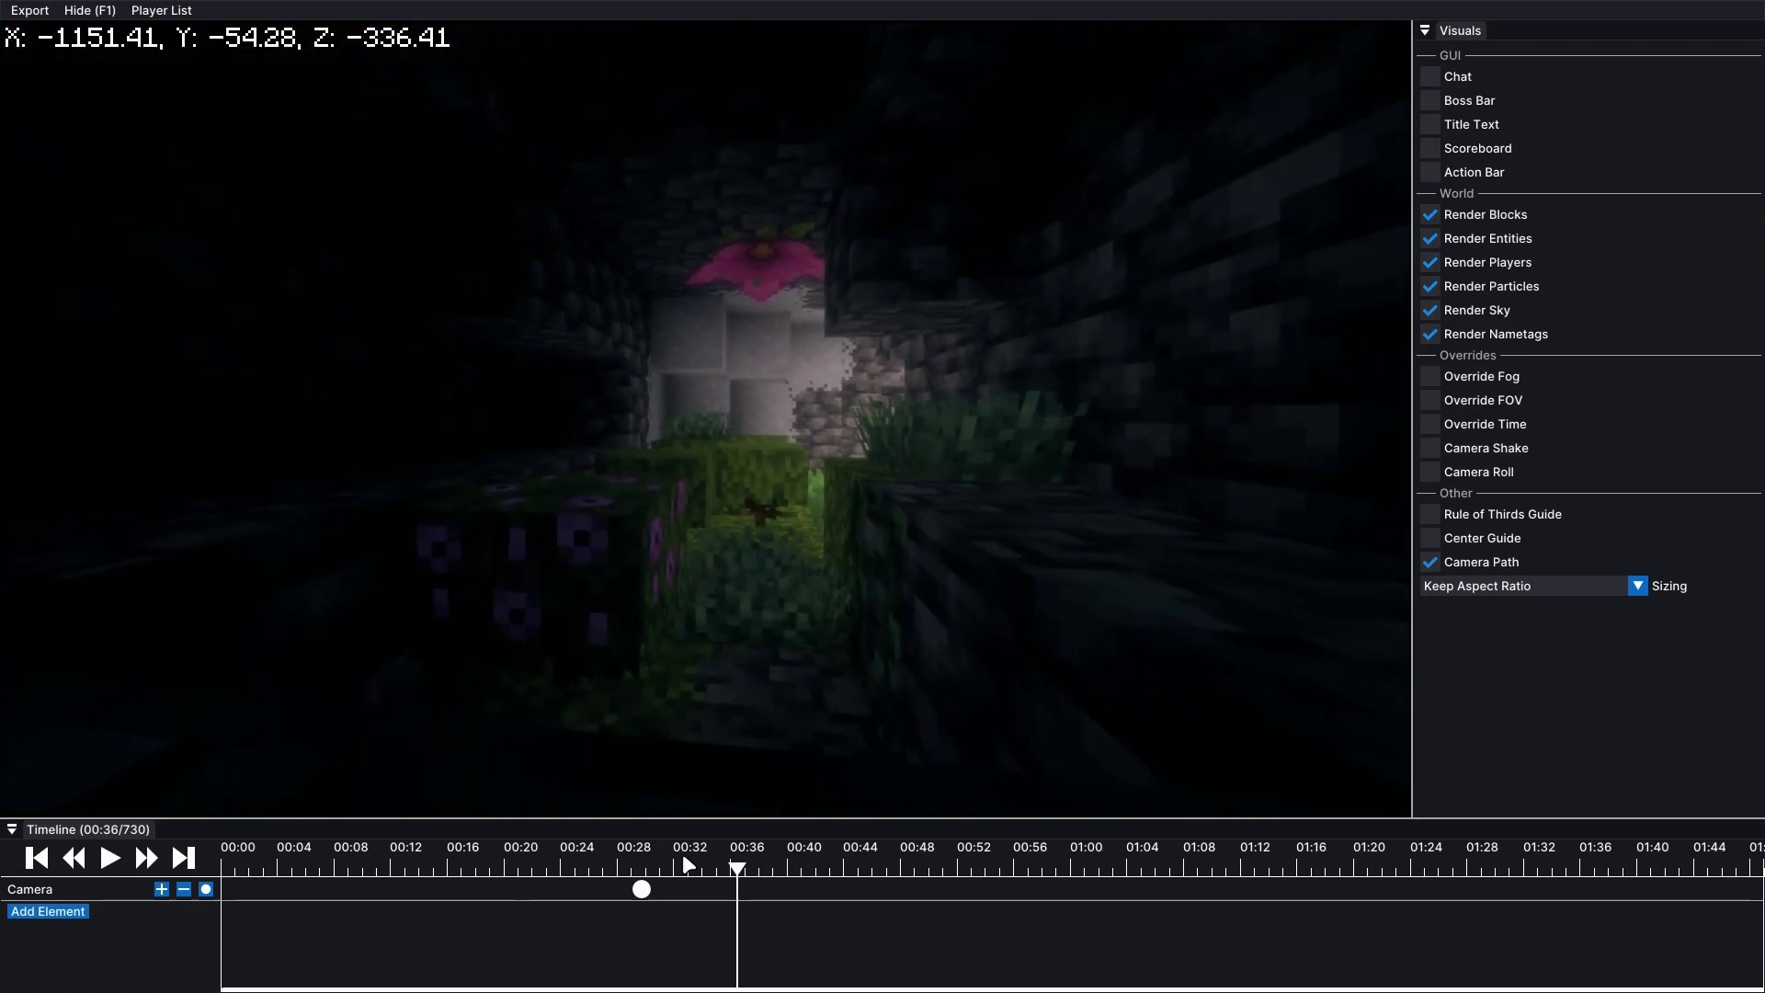
Step: Scrub the replay to 00:42 and position the camera to look at the player down the torch-lit tunnel
drag(752, 868, 821, 867)
key(s)
key(a)
key(w)
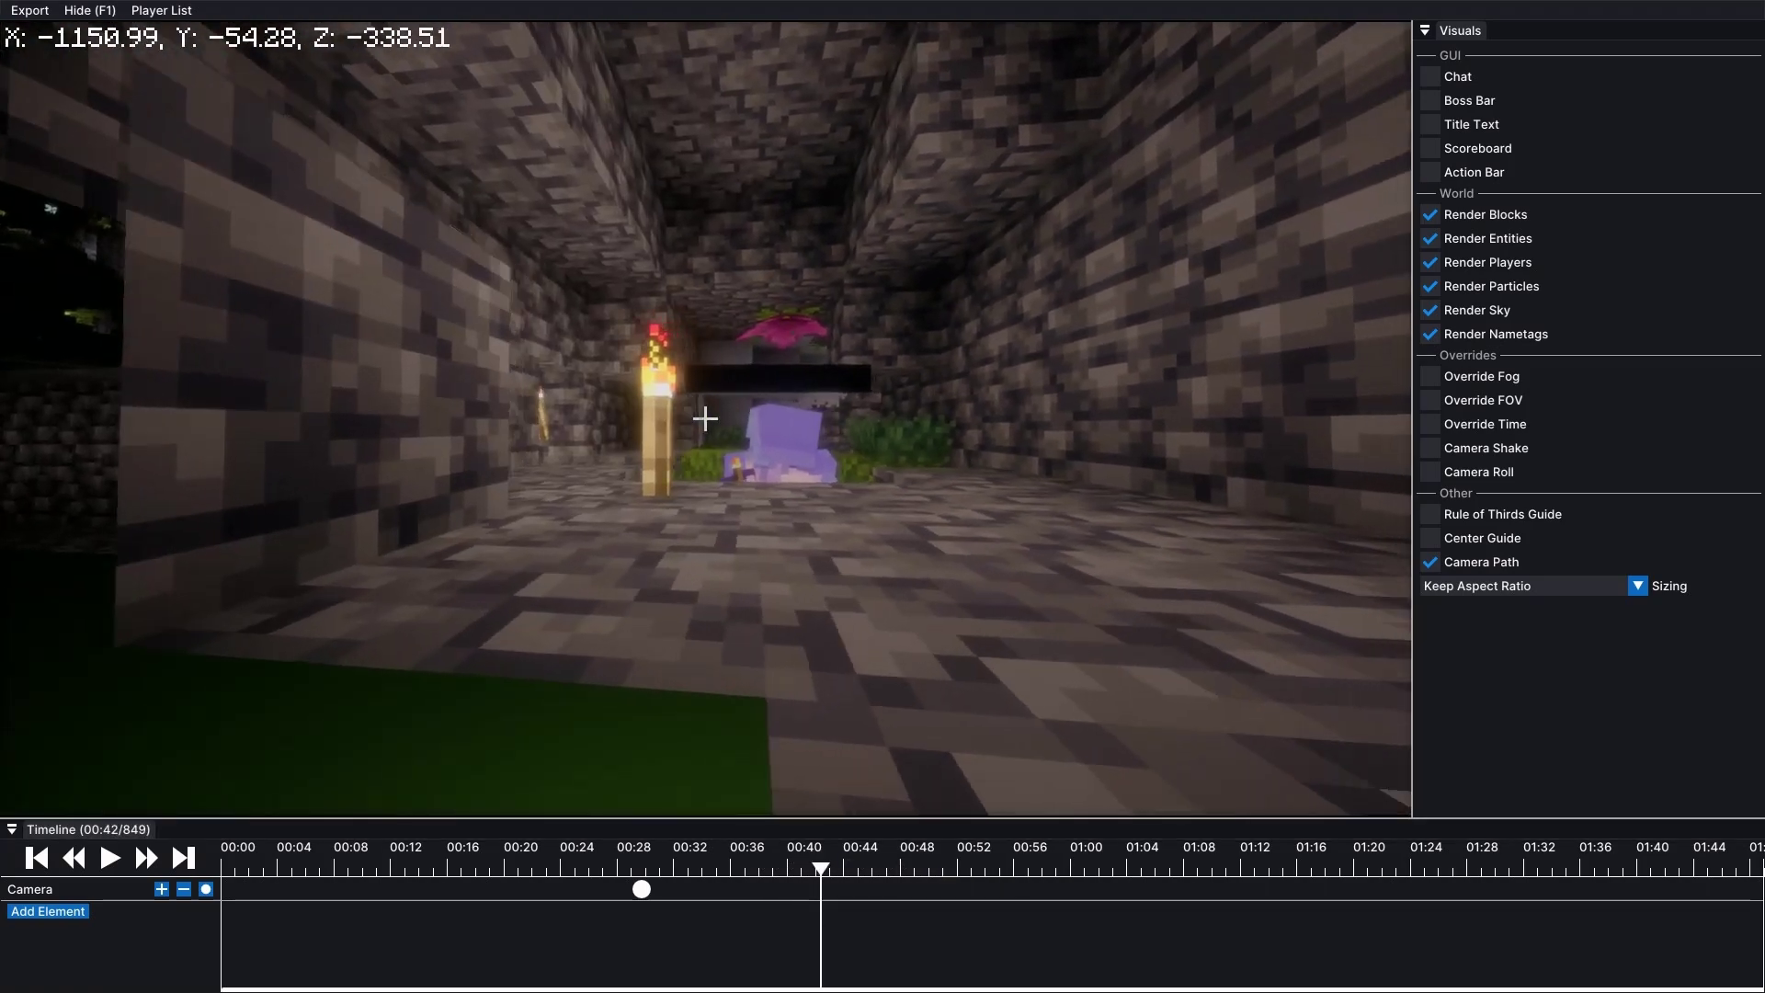
key(d)
key(d)
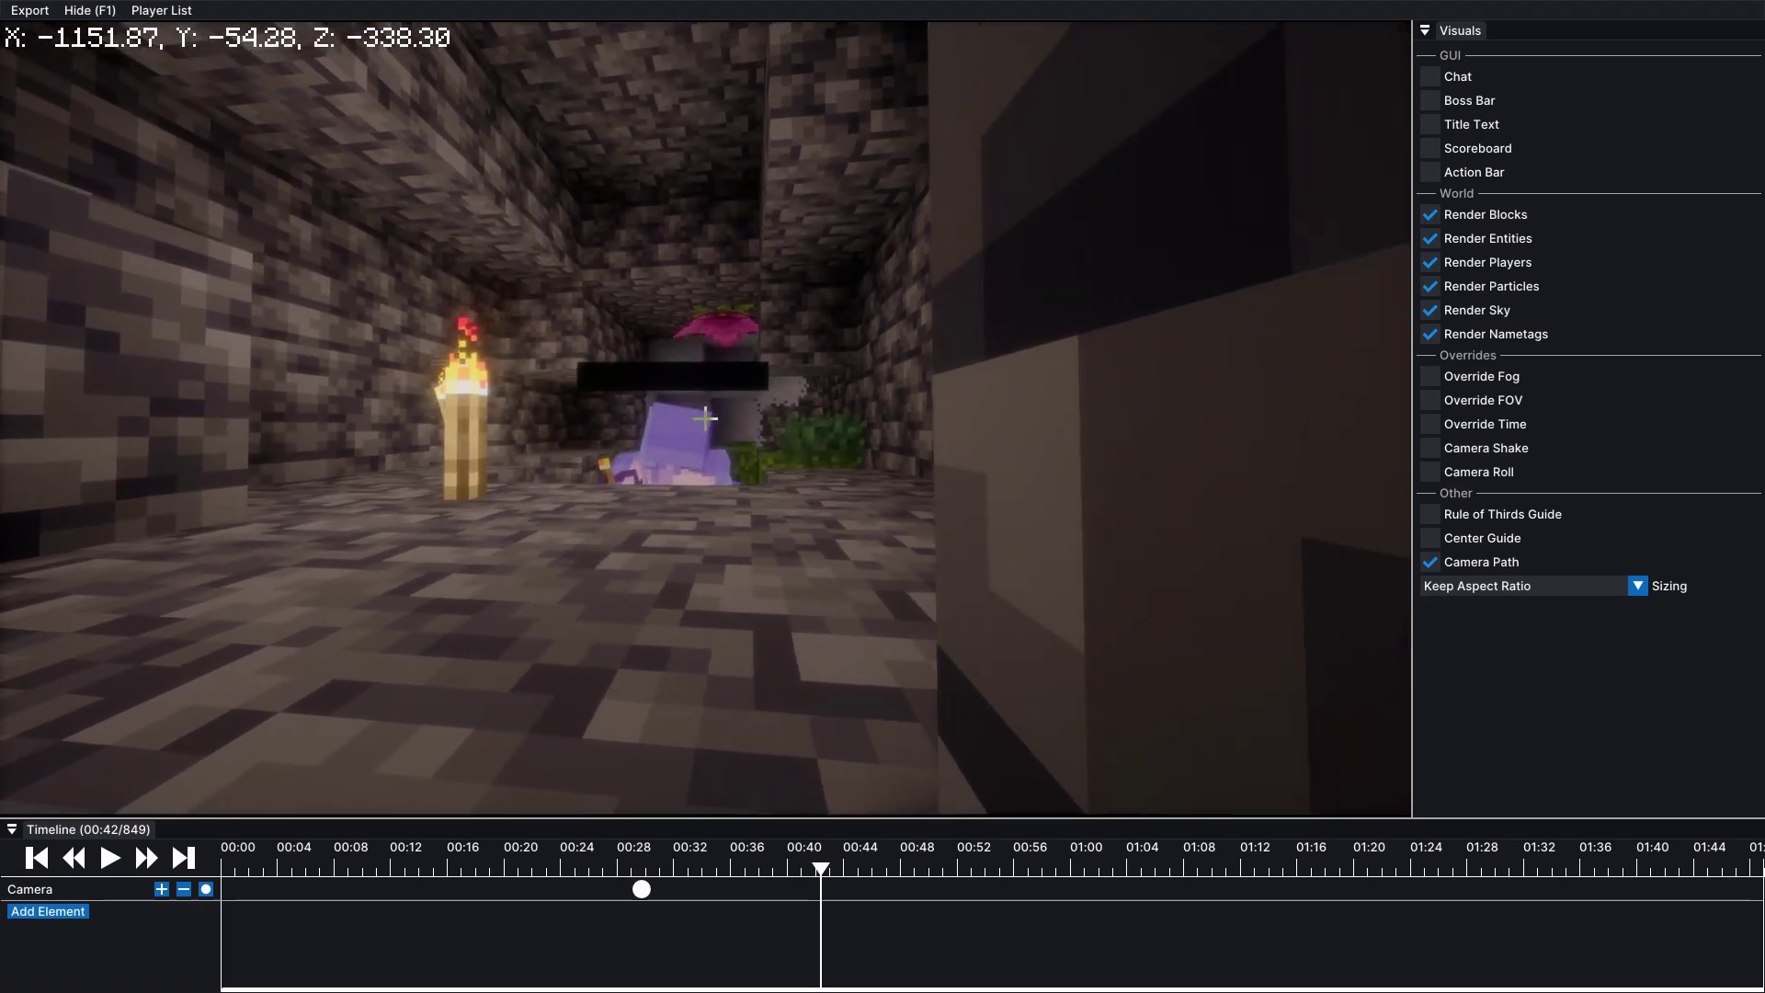
key(a)
key(d)
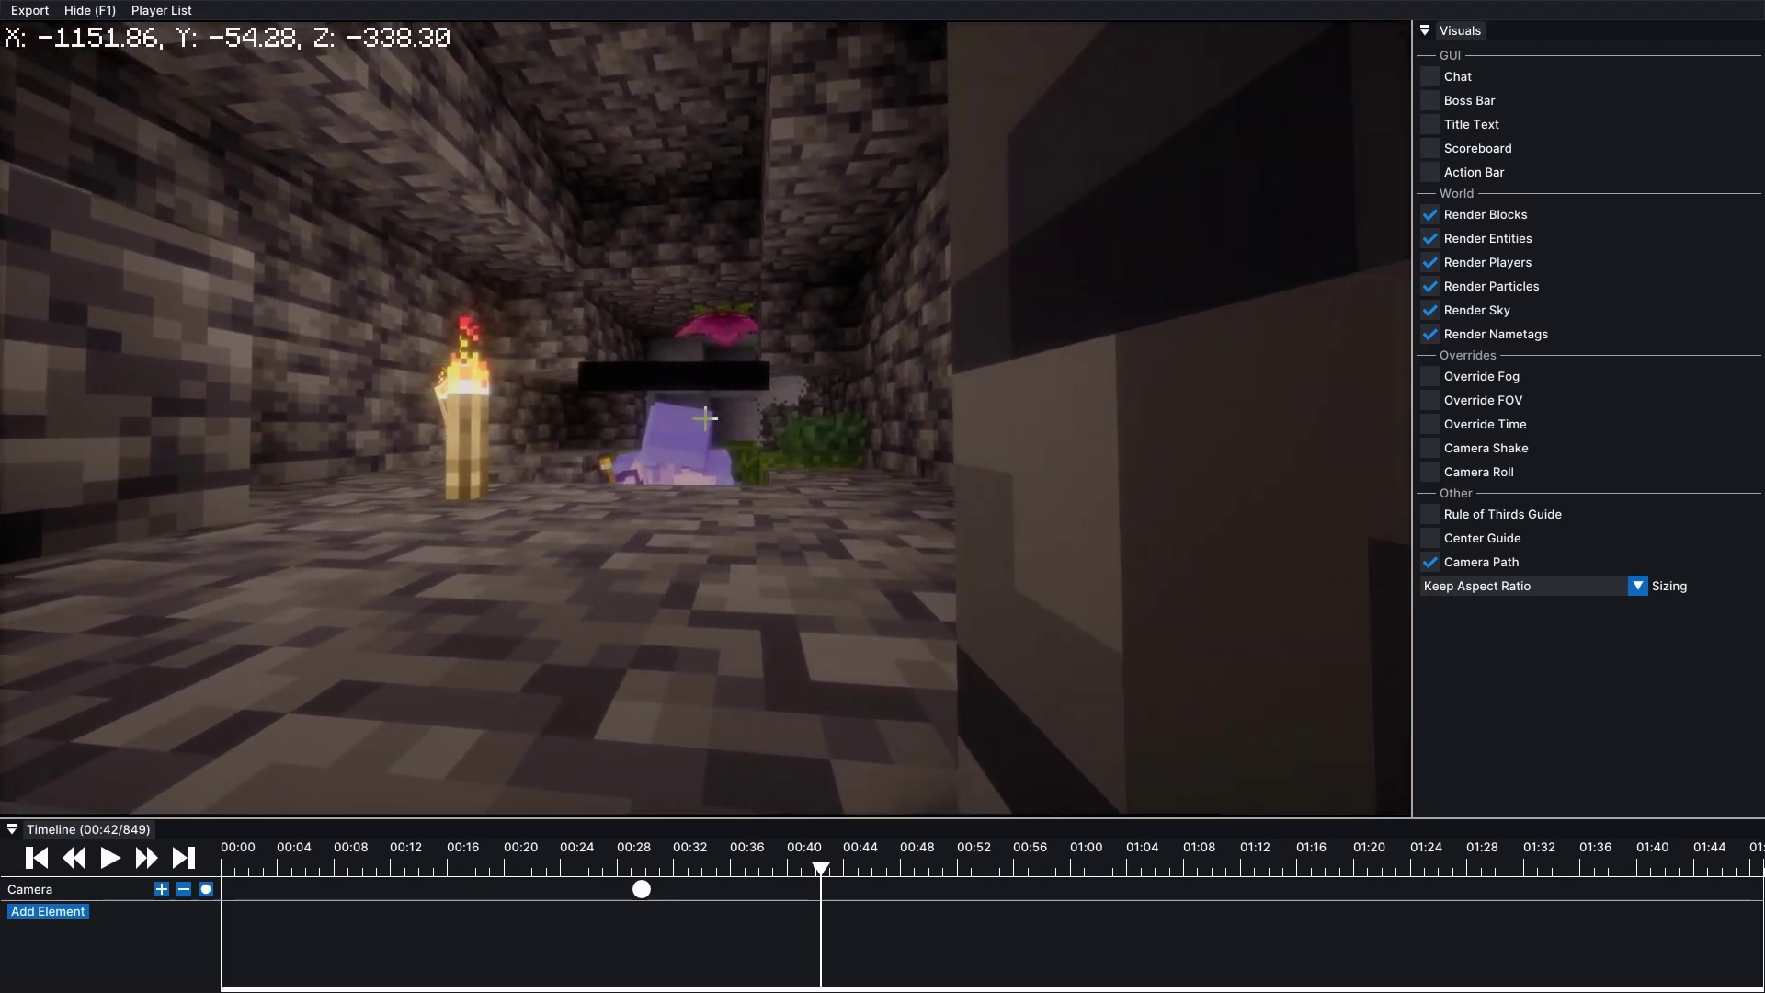
Step: Fine-tune the view at a flying speed of 0.4, add a camera keyframe at 00:42 and rewind to the first keyframe
scroll(706, 419, down, 1)
scroll(706, 420, down, 5)
key(a)
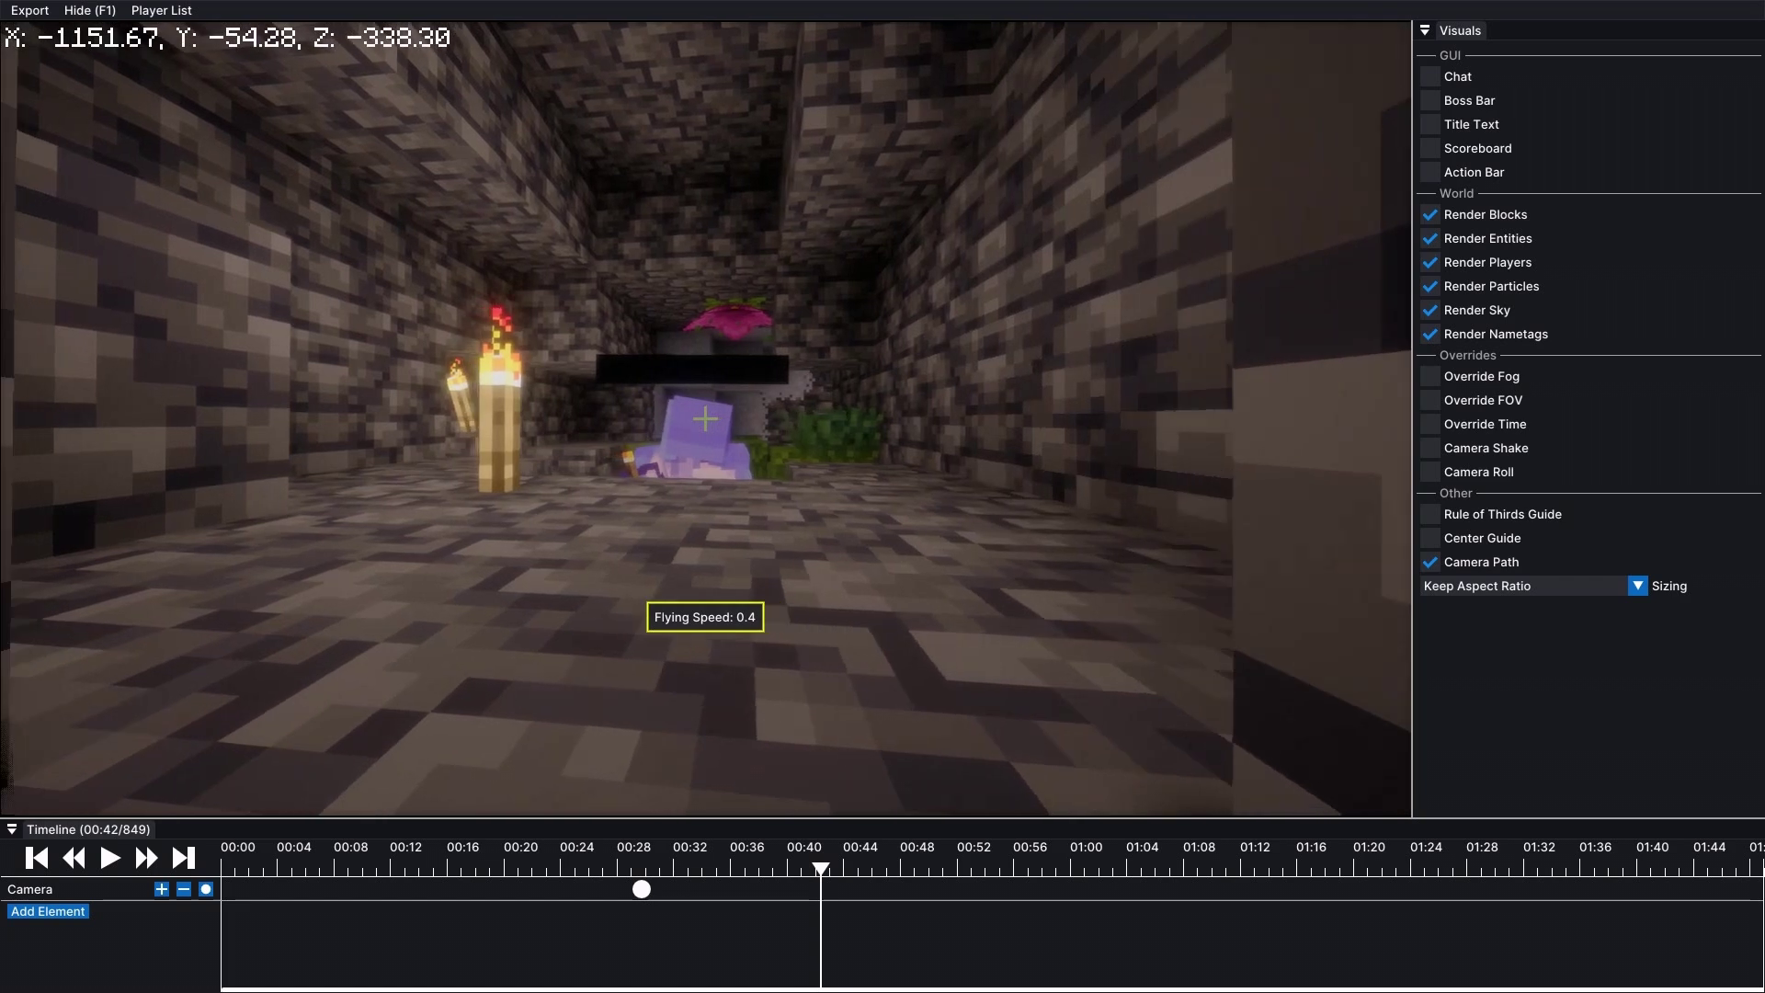
click(161, 888)
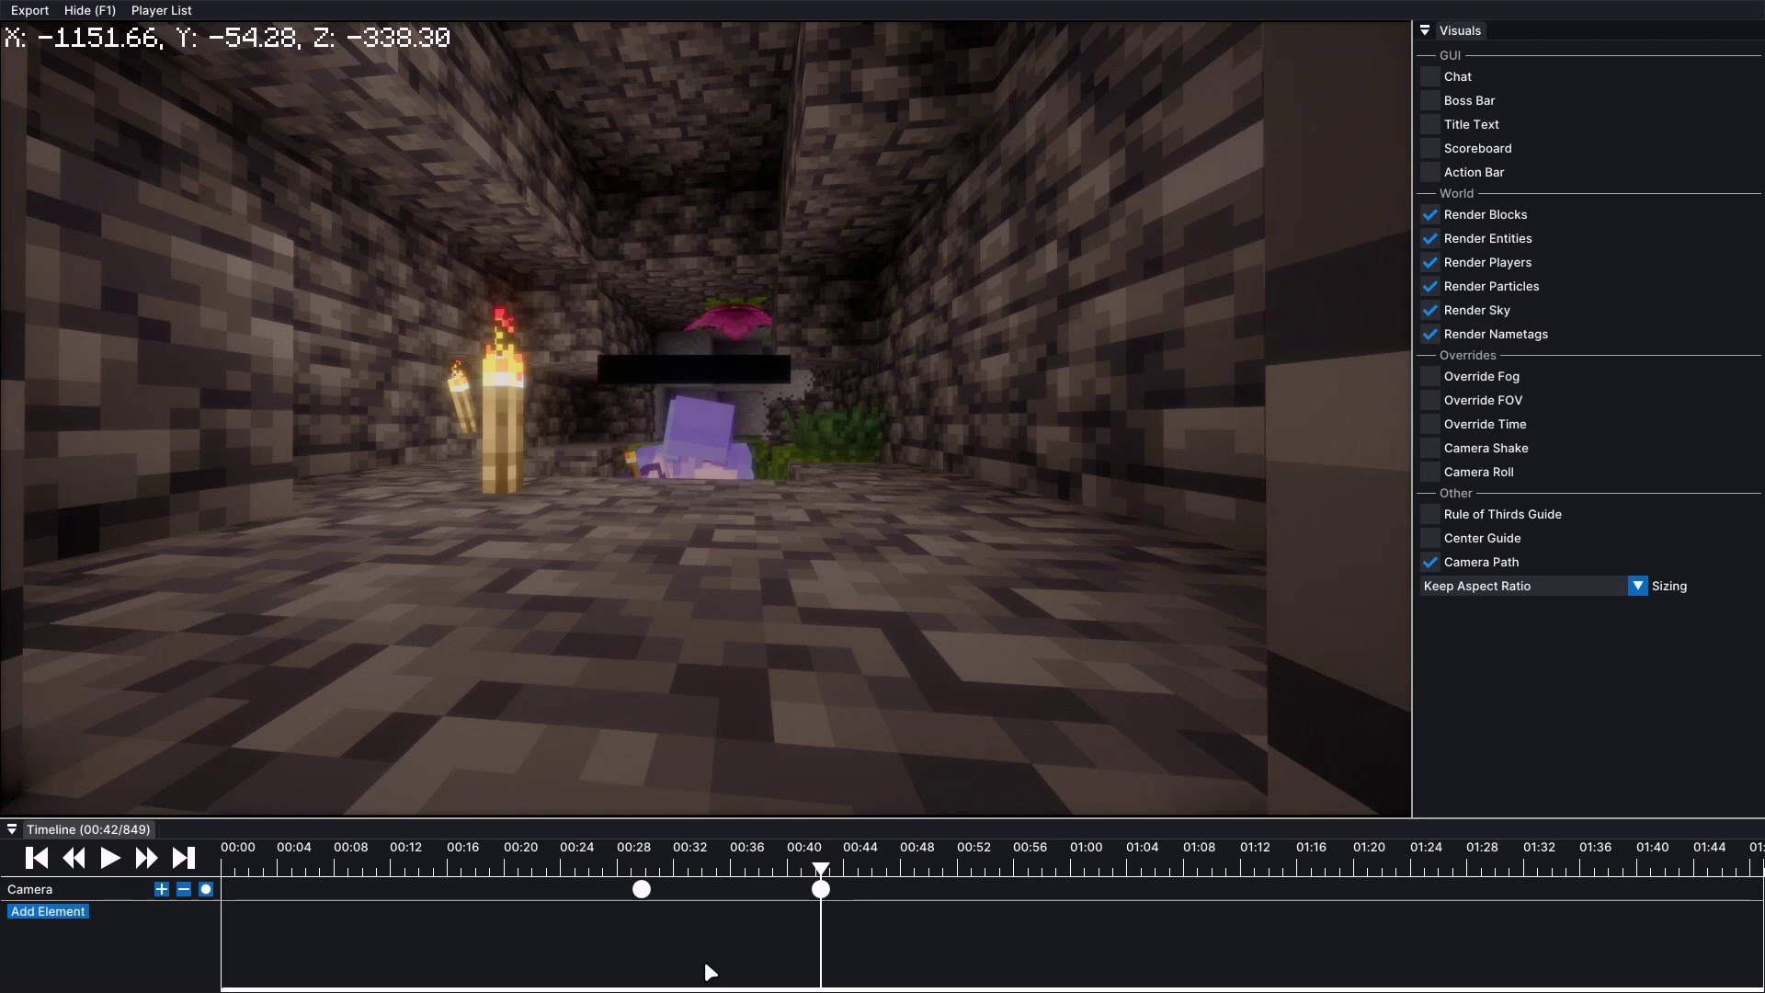
drag(824, 870, 636, 889)
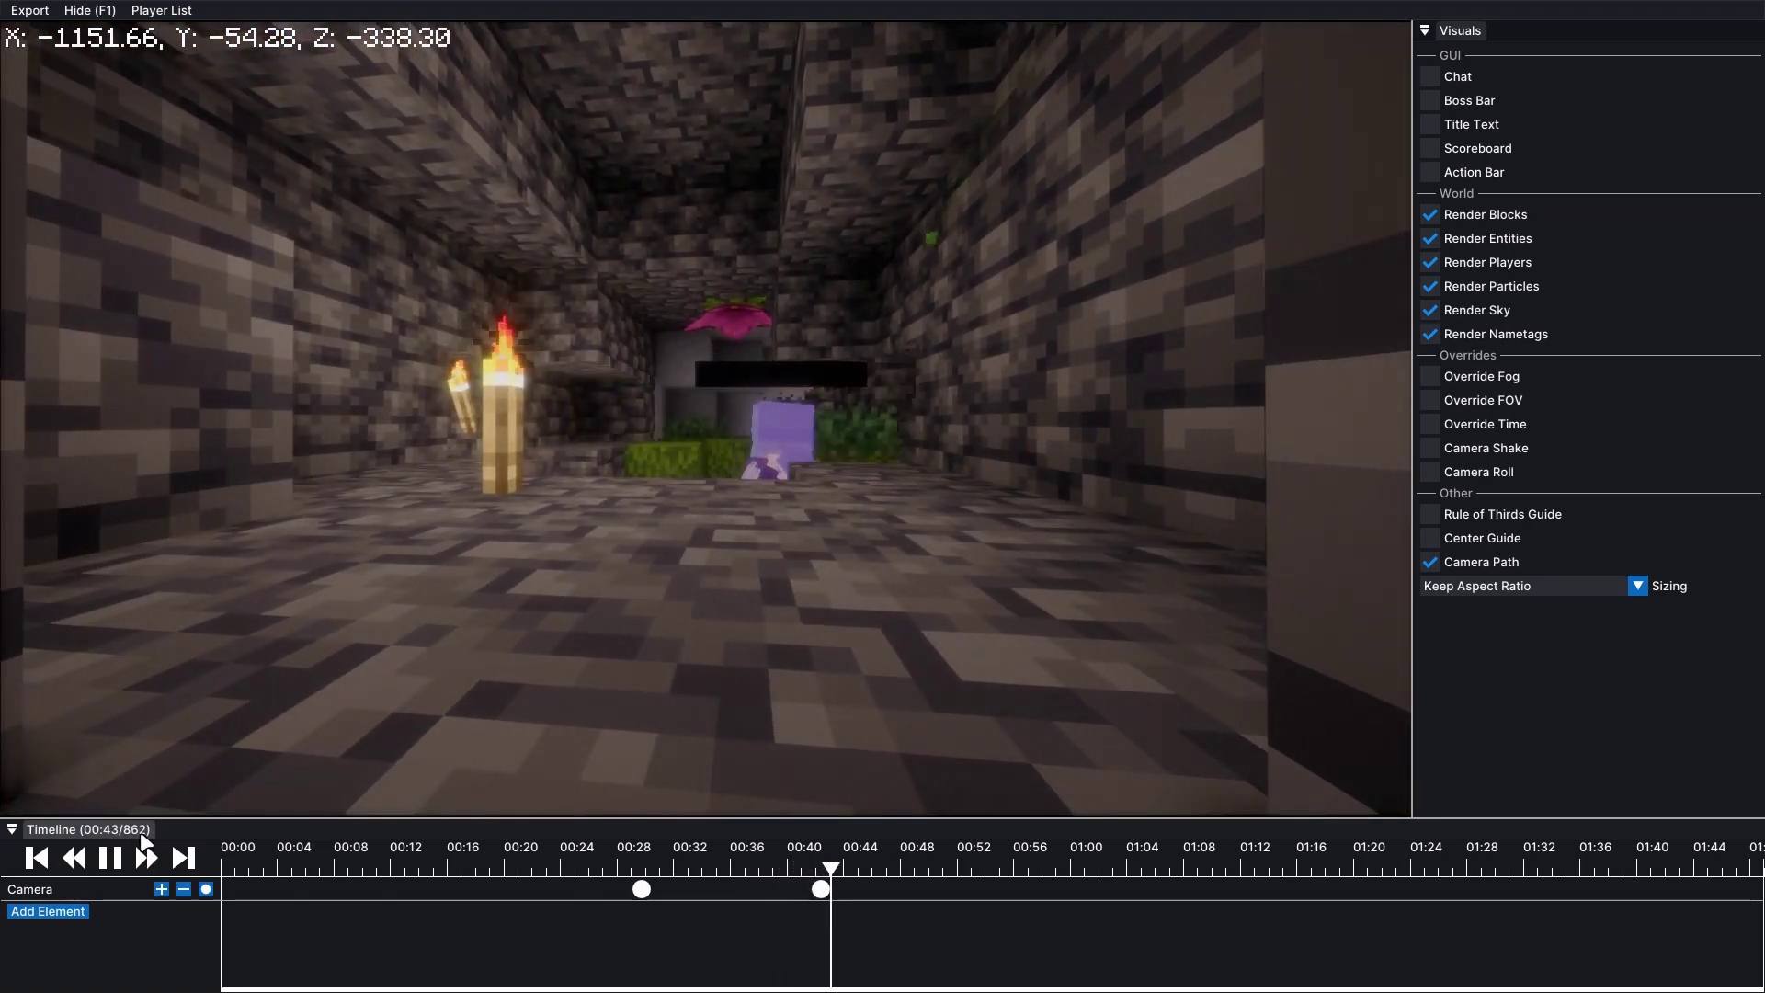
Step: Set the interpolation type of the first camera keyframe at 00:29 to Linear
right_click(642, 889)
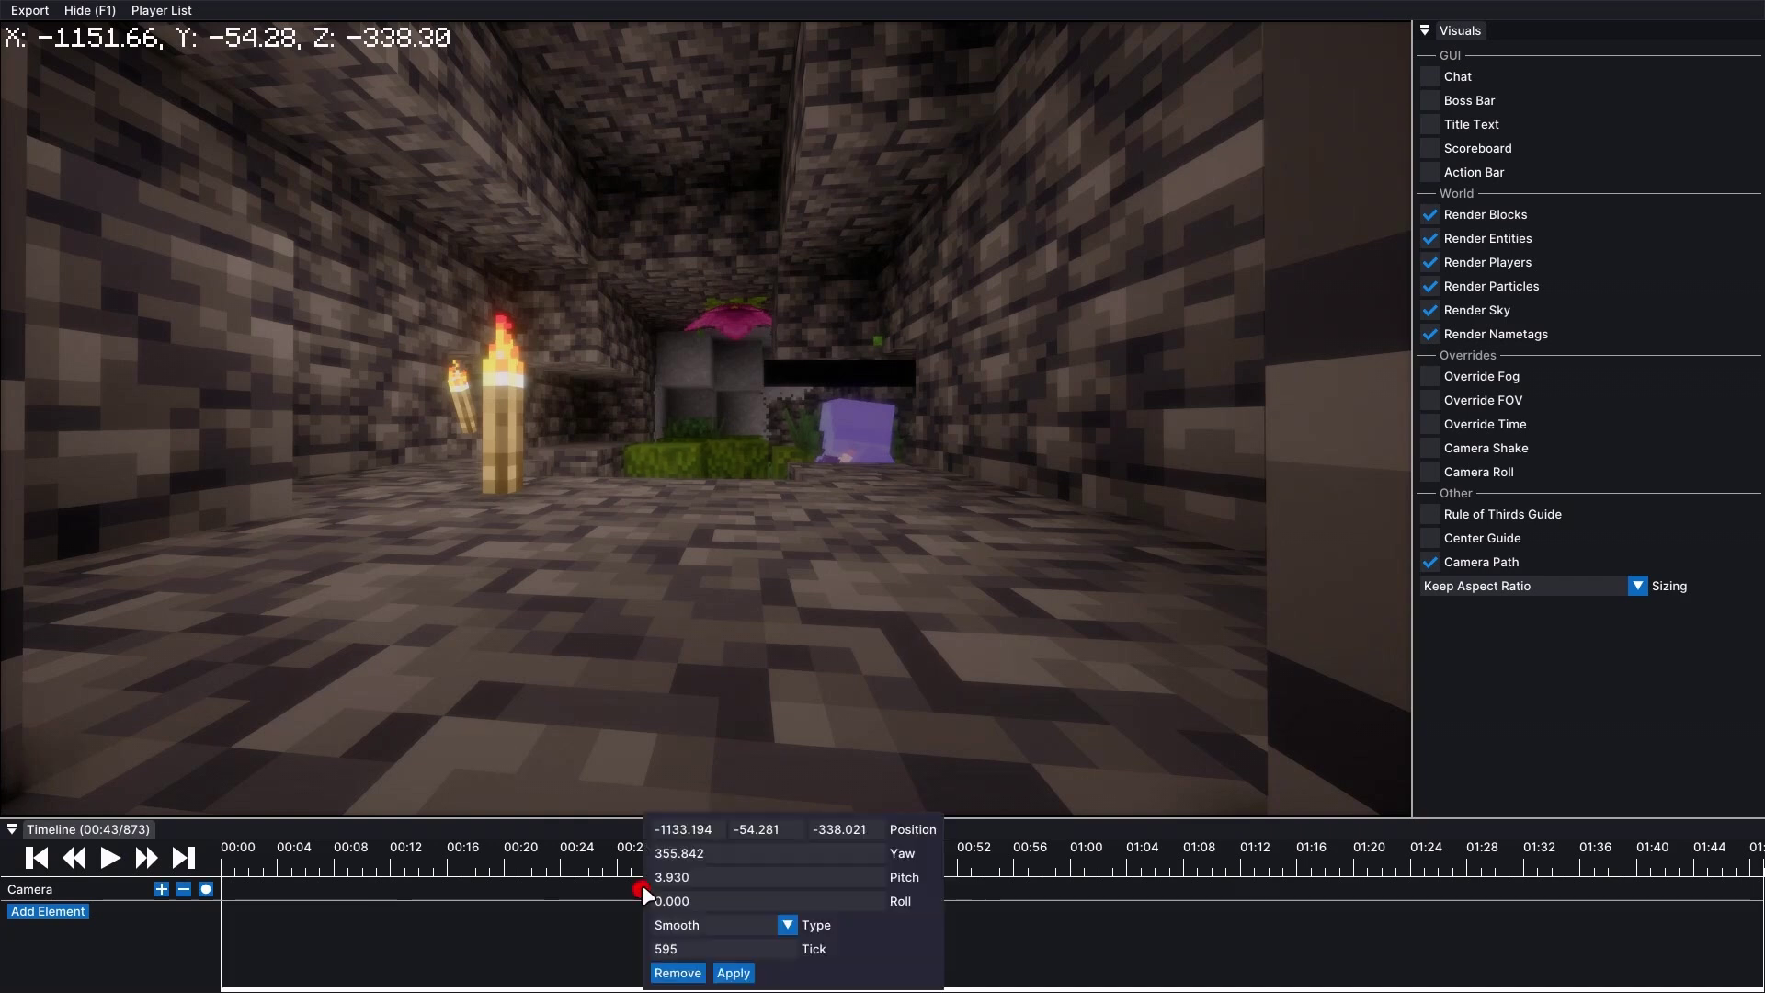
click(787, 926)
click(902, 927)
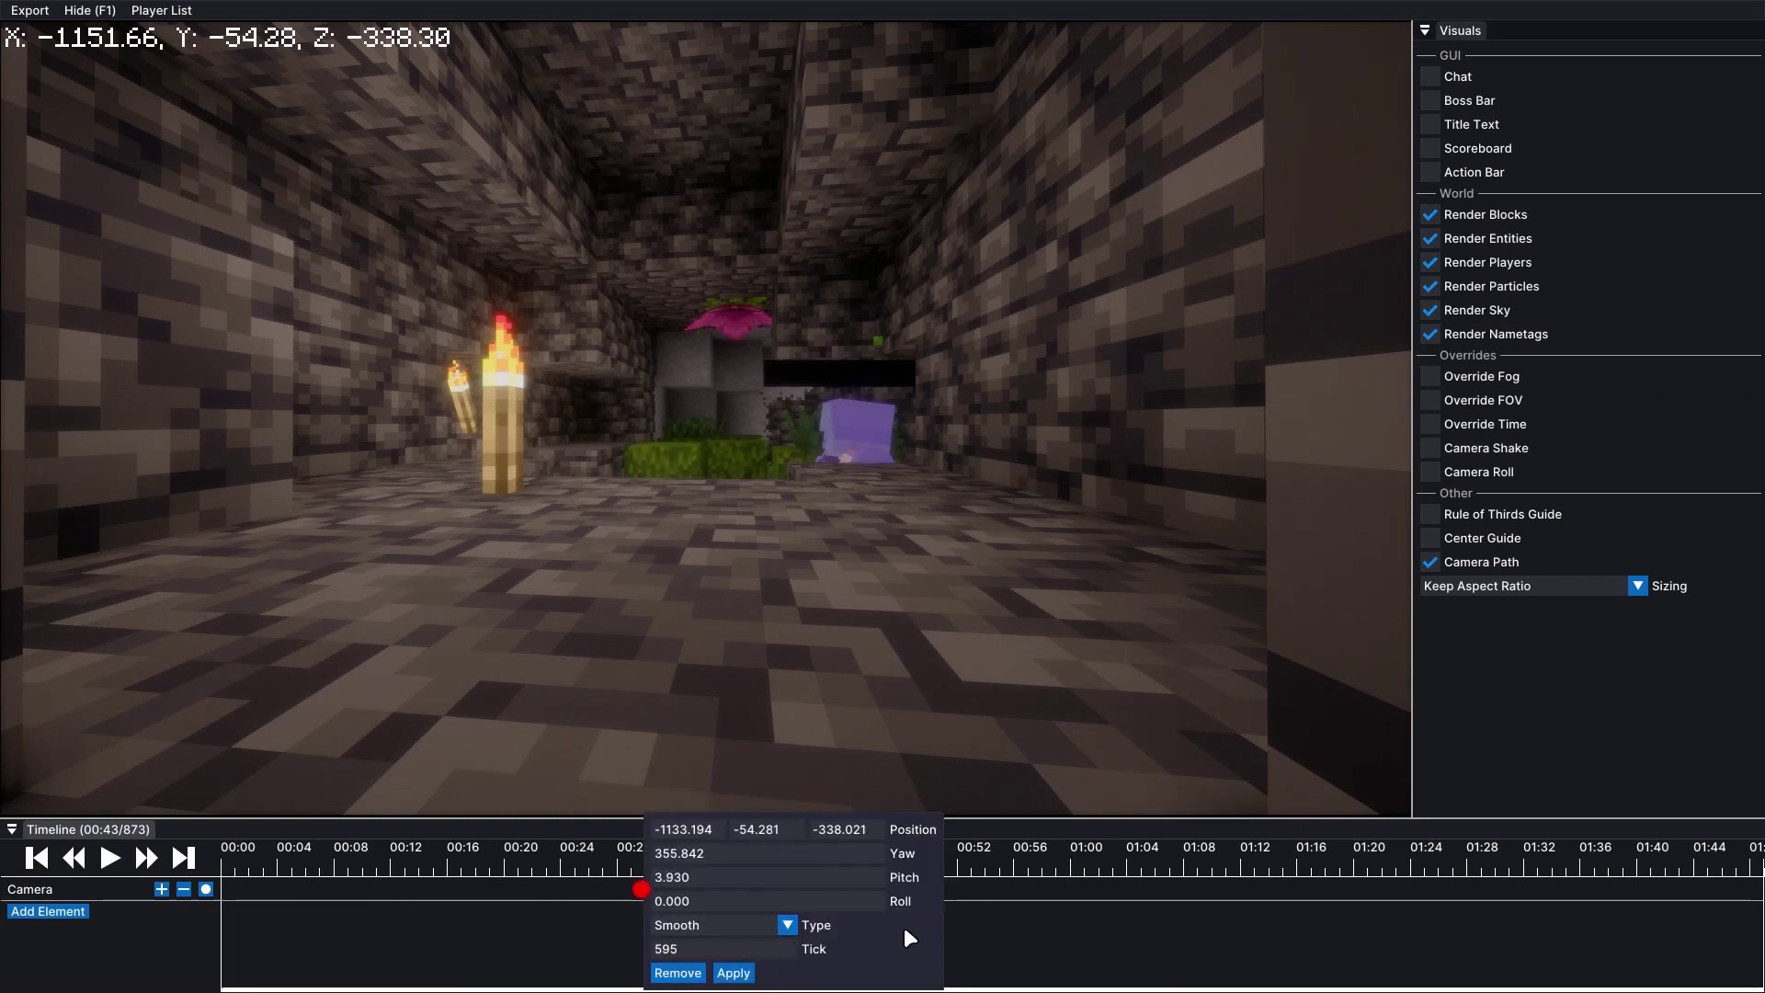
click(697, 920)
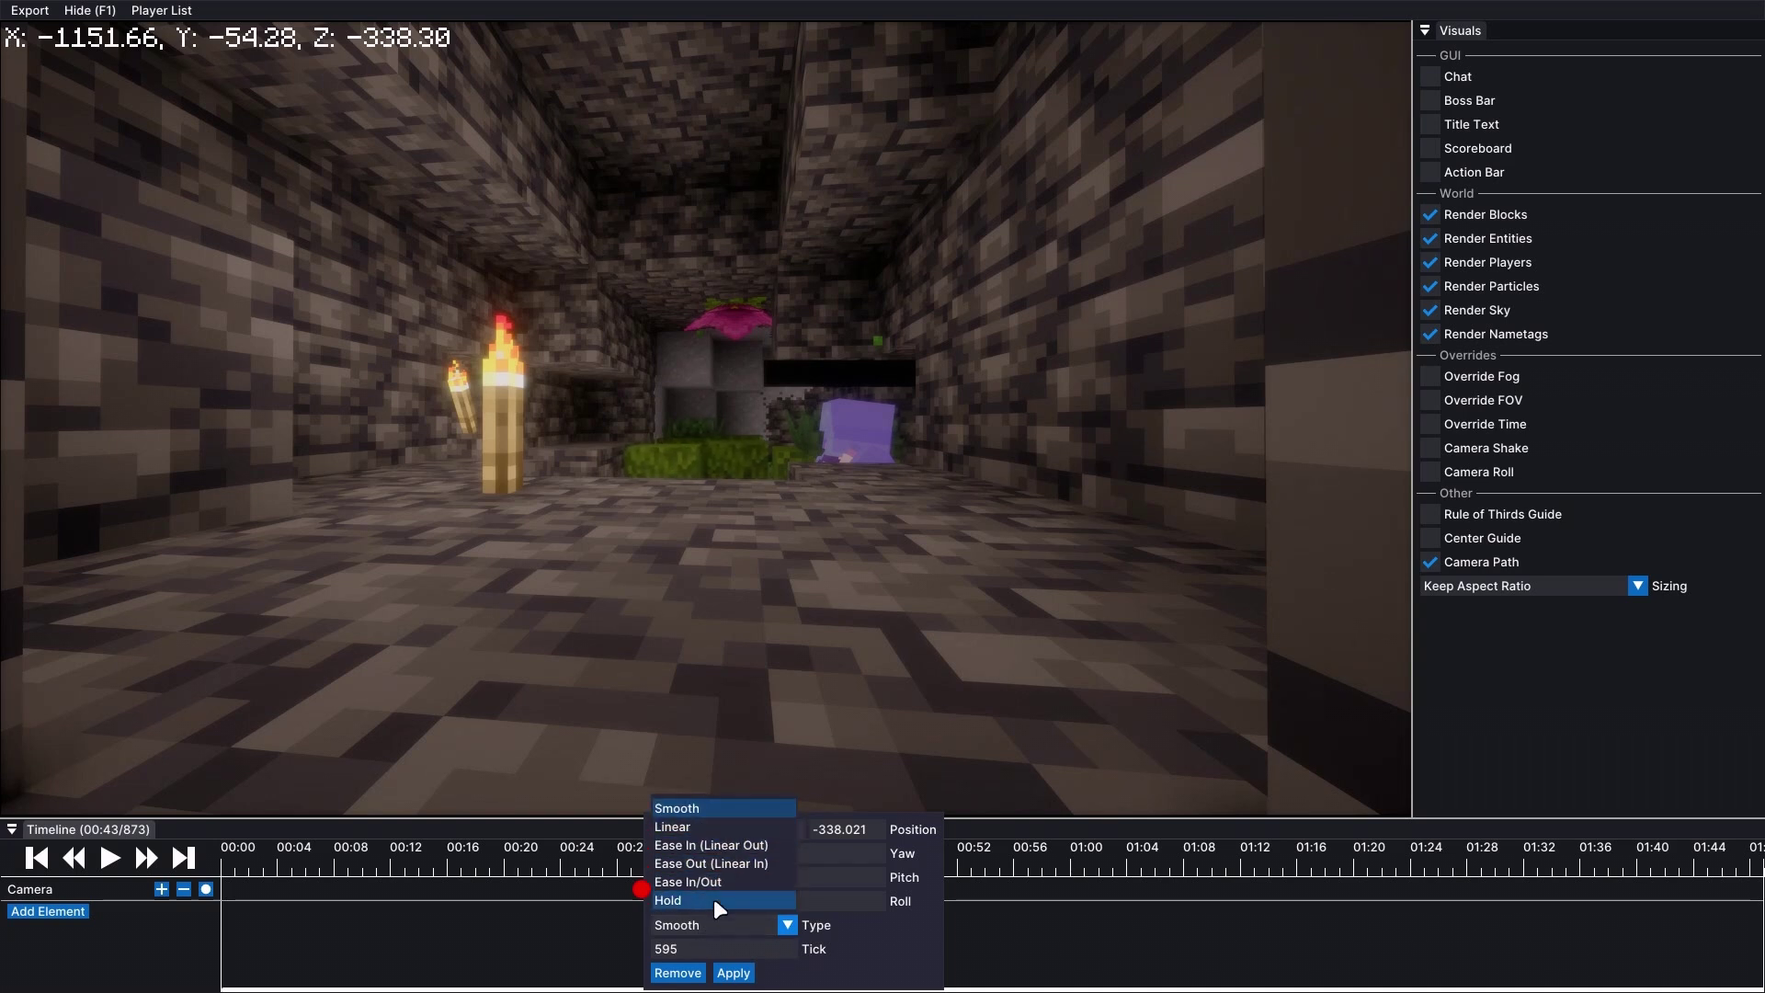
click(703, 827)
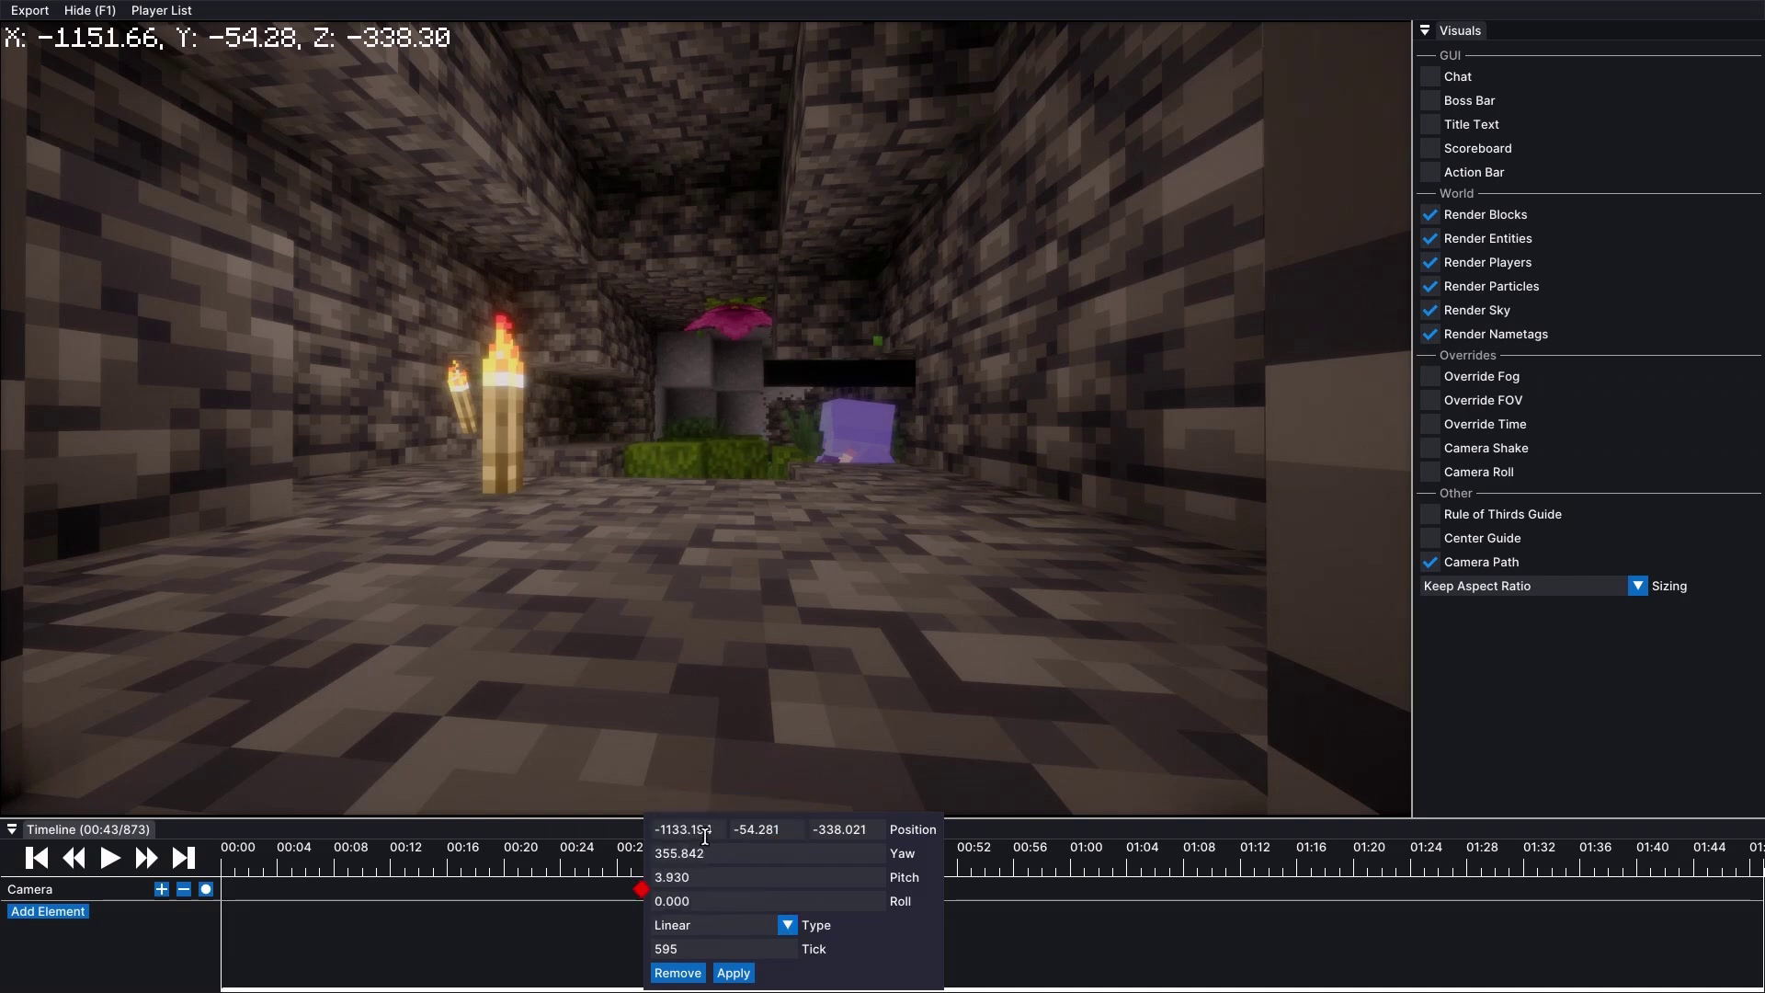
click(515, 962)
Step: Set the interpolation type of the second camera keyframe at 00:42 to Linear
click(820, 890)
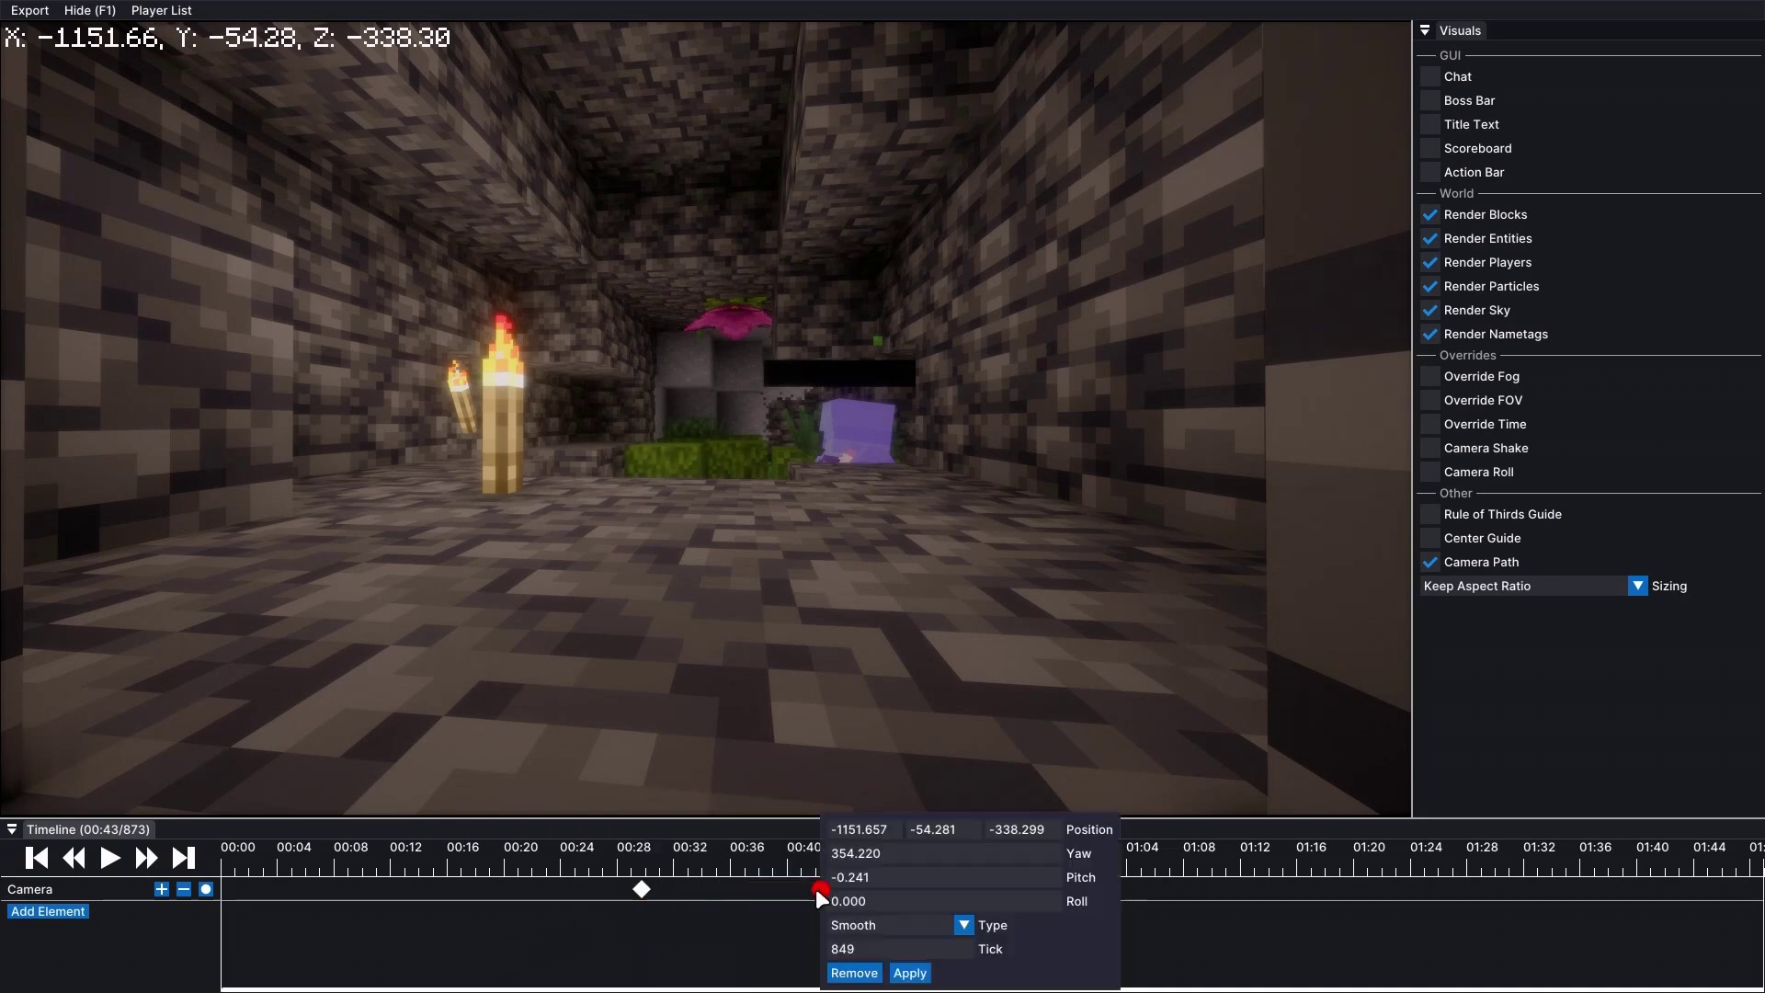
click(873, 919)
click(859, 829)
click(757, 923)
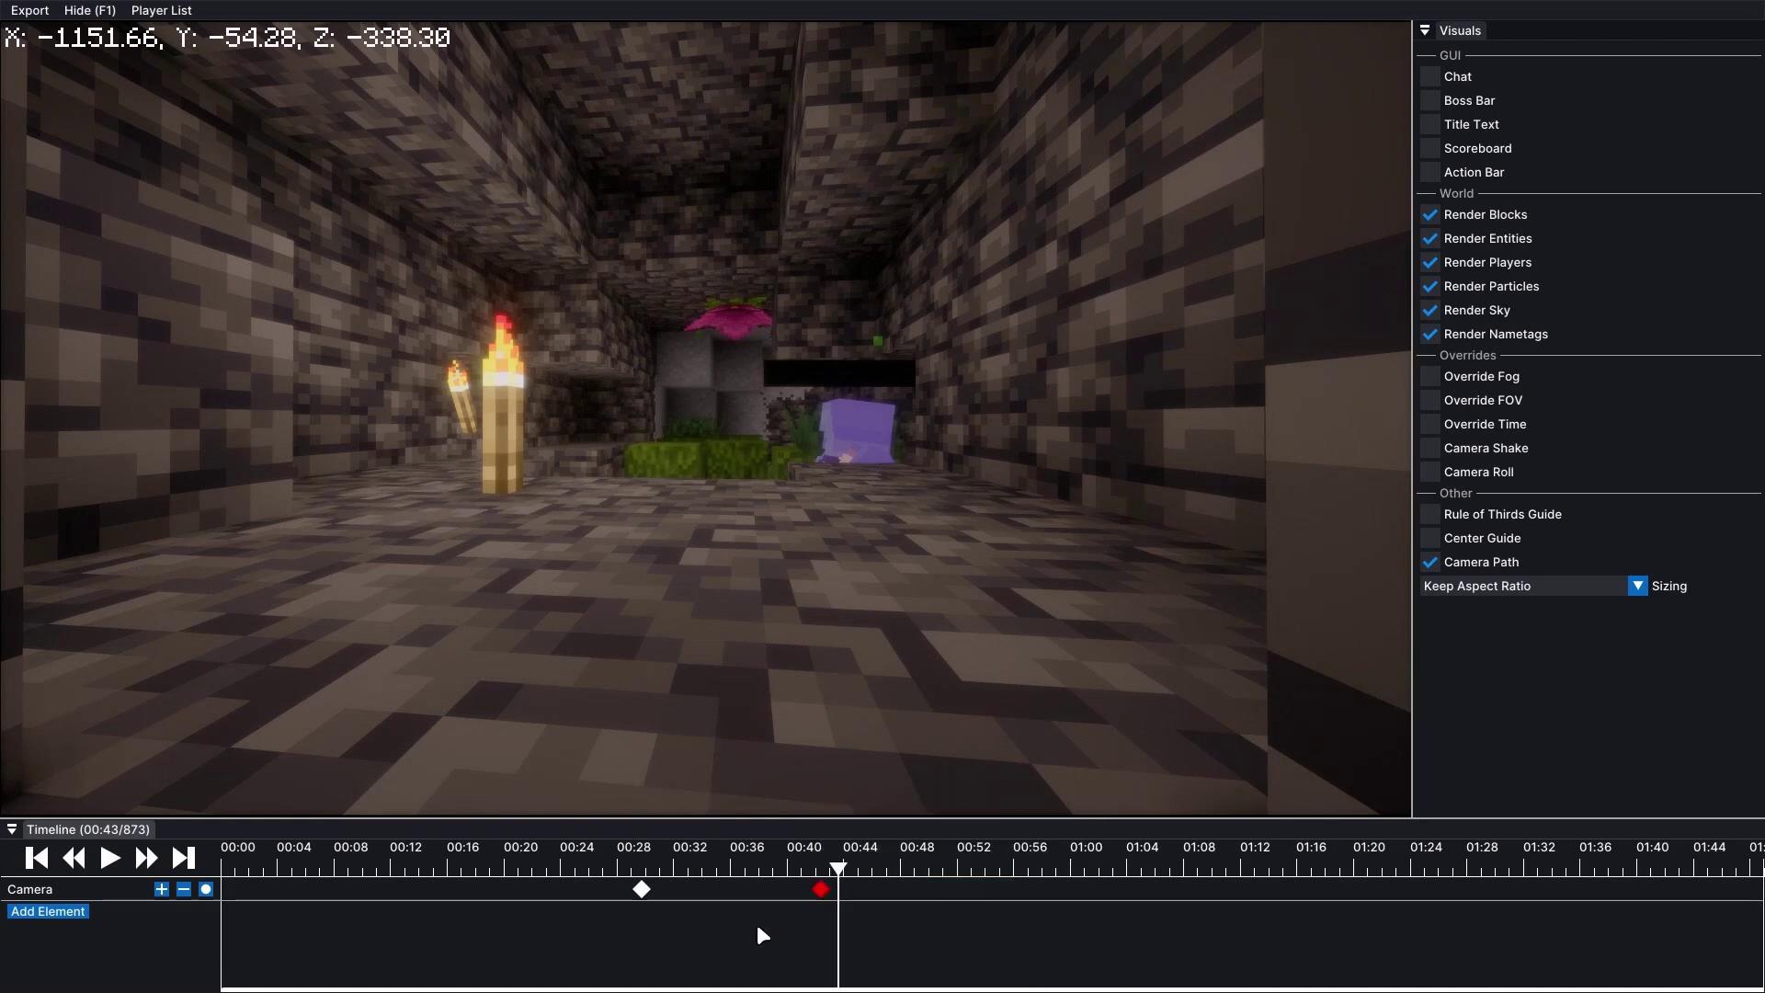
Step: Play back the camera move from 00:30, and skip the replay ahead to 00:43
drag(843, 872, 644, 873)
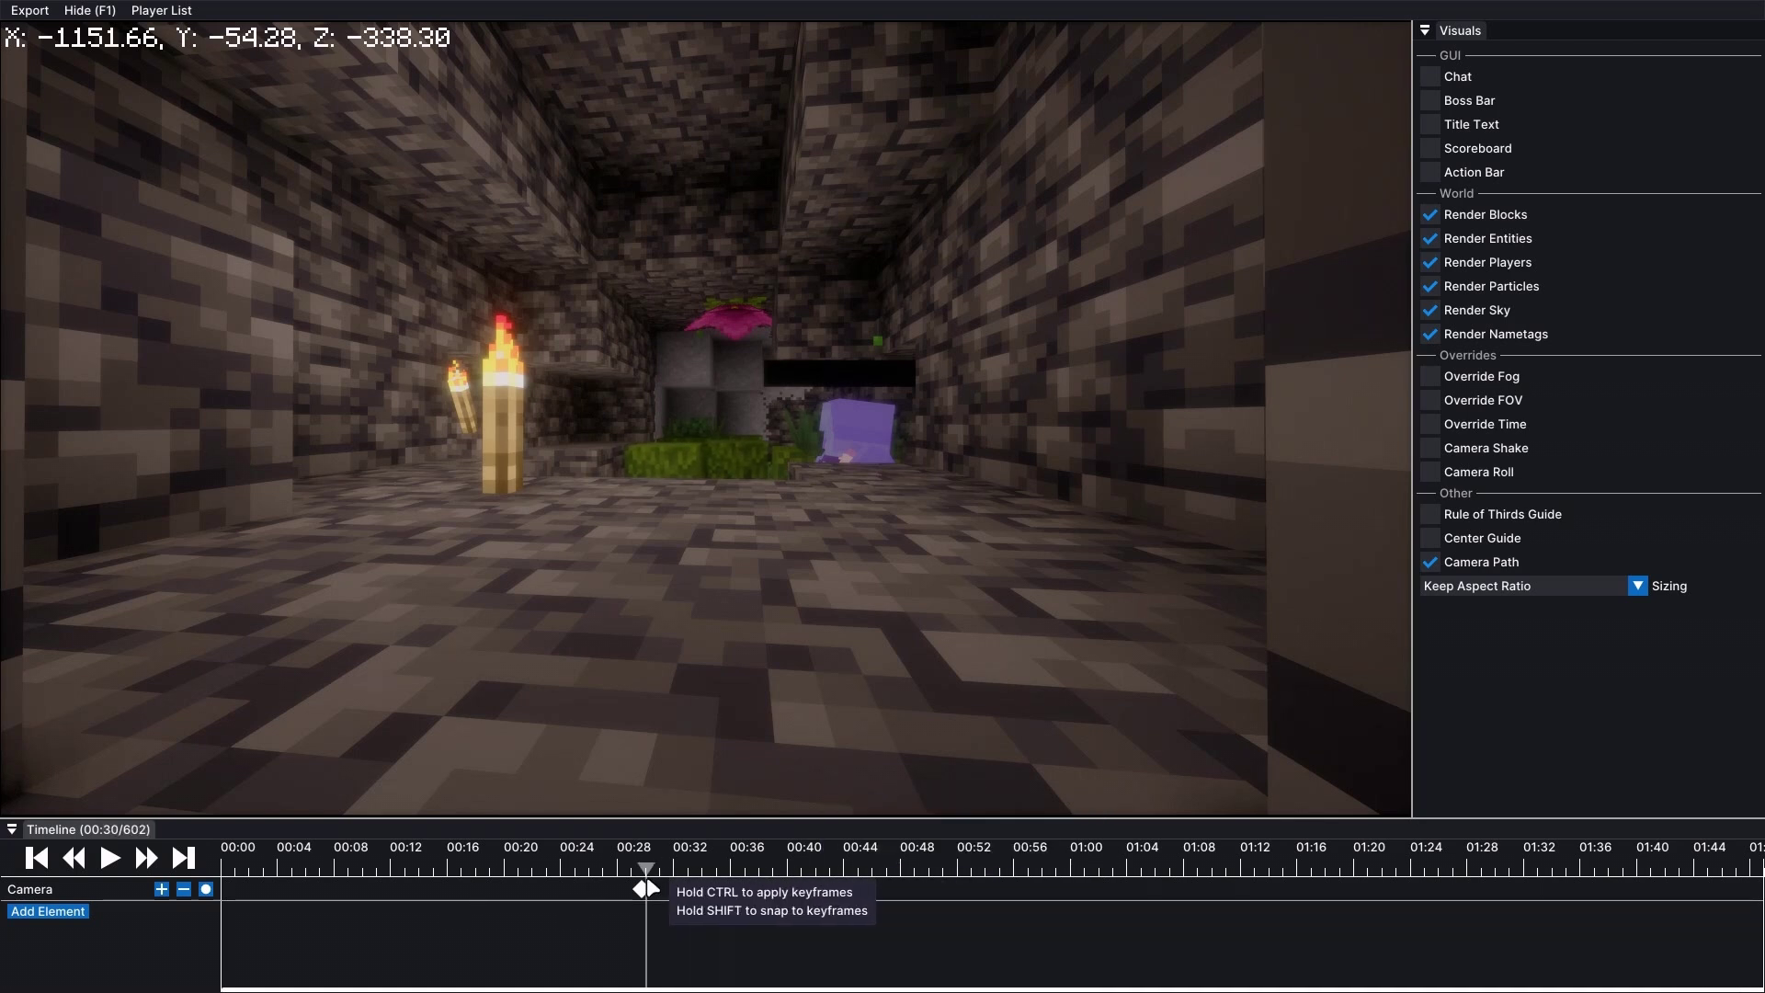
click(109, 859)
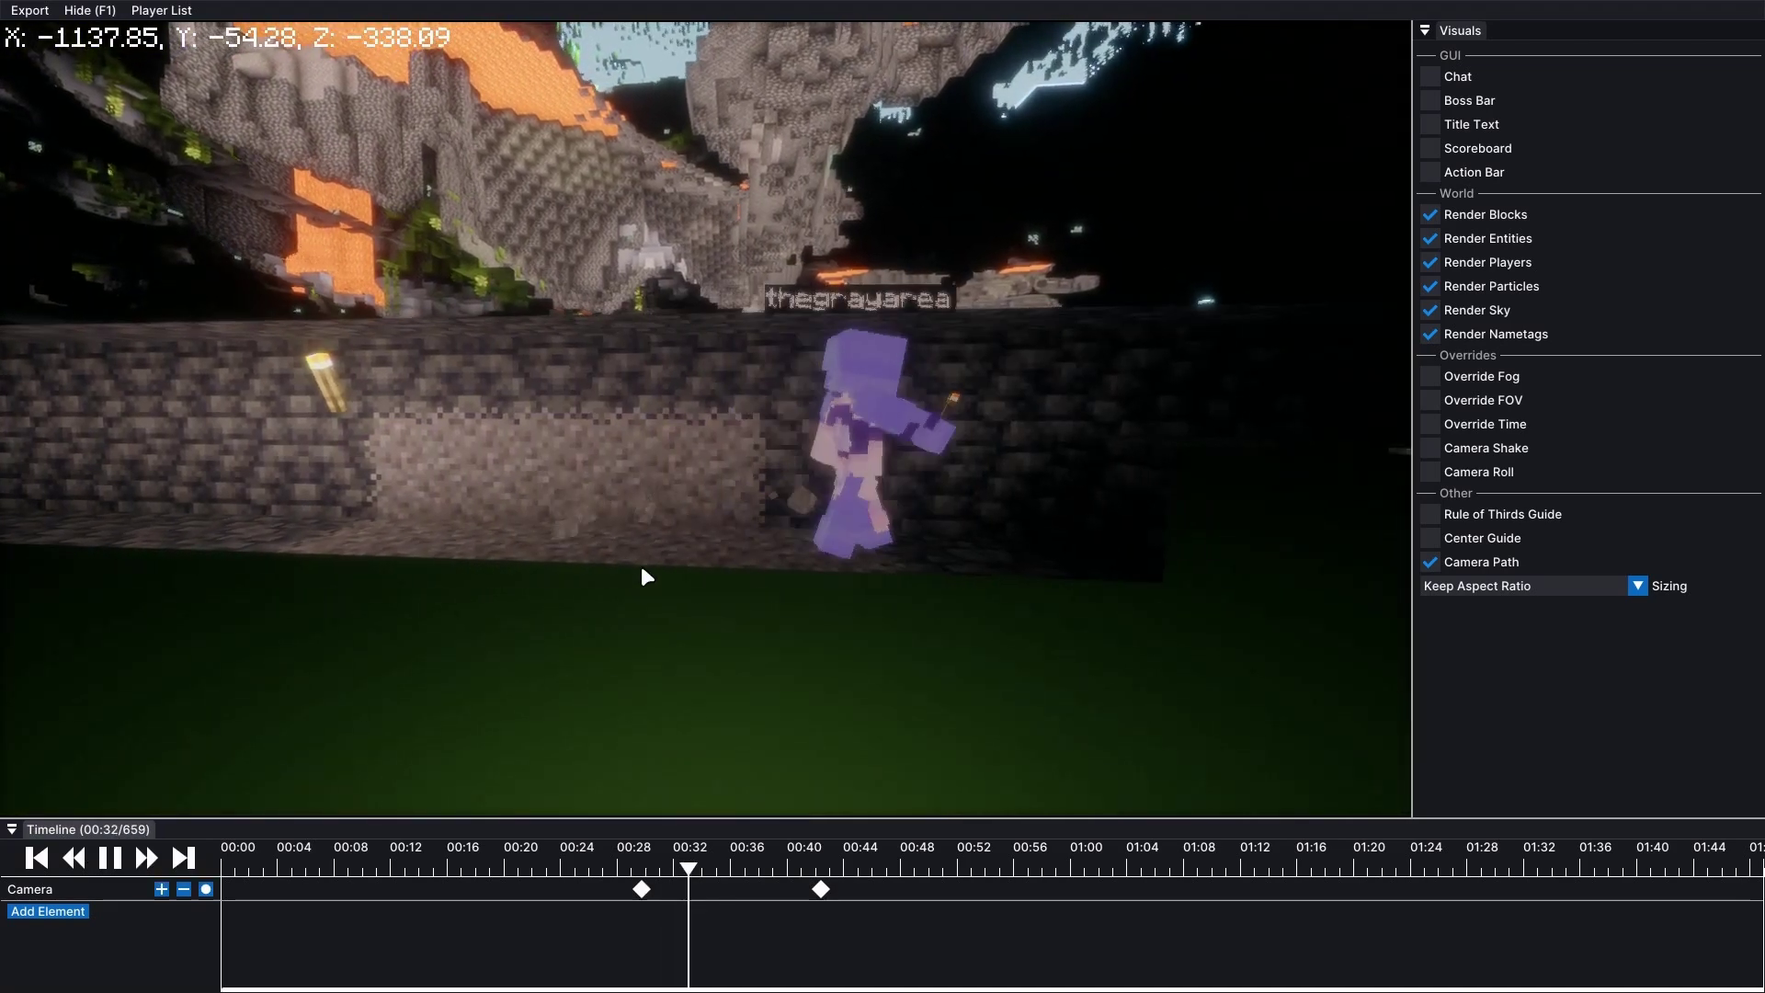
drag(712, 861, 835, 870)
Step: Fly along the camera path past the second keyframe, scrub to 00:49 and follow the player with the camera
click(705, 419)
key(w)
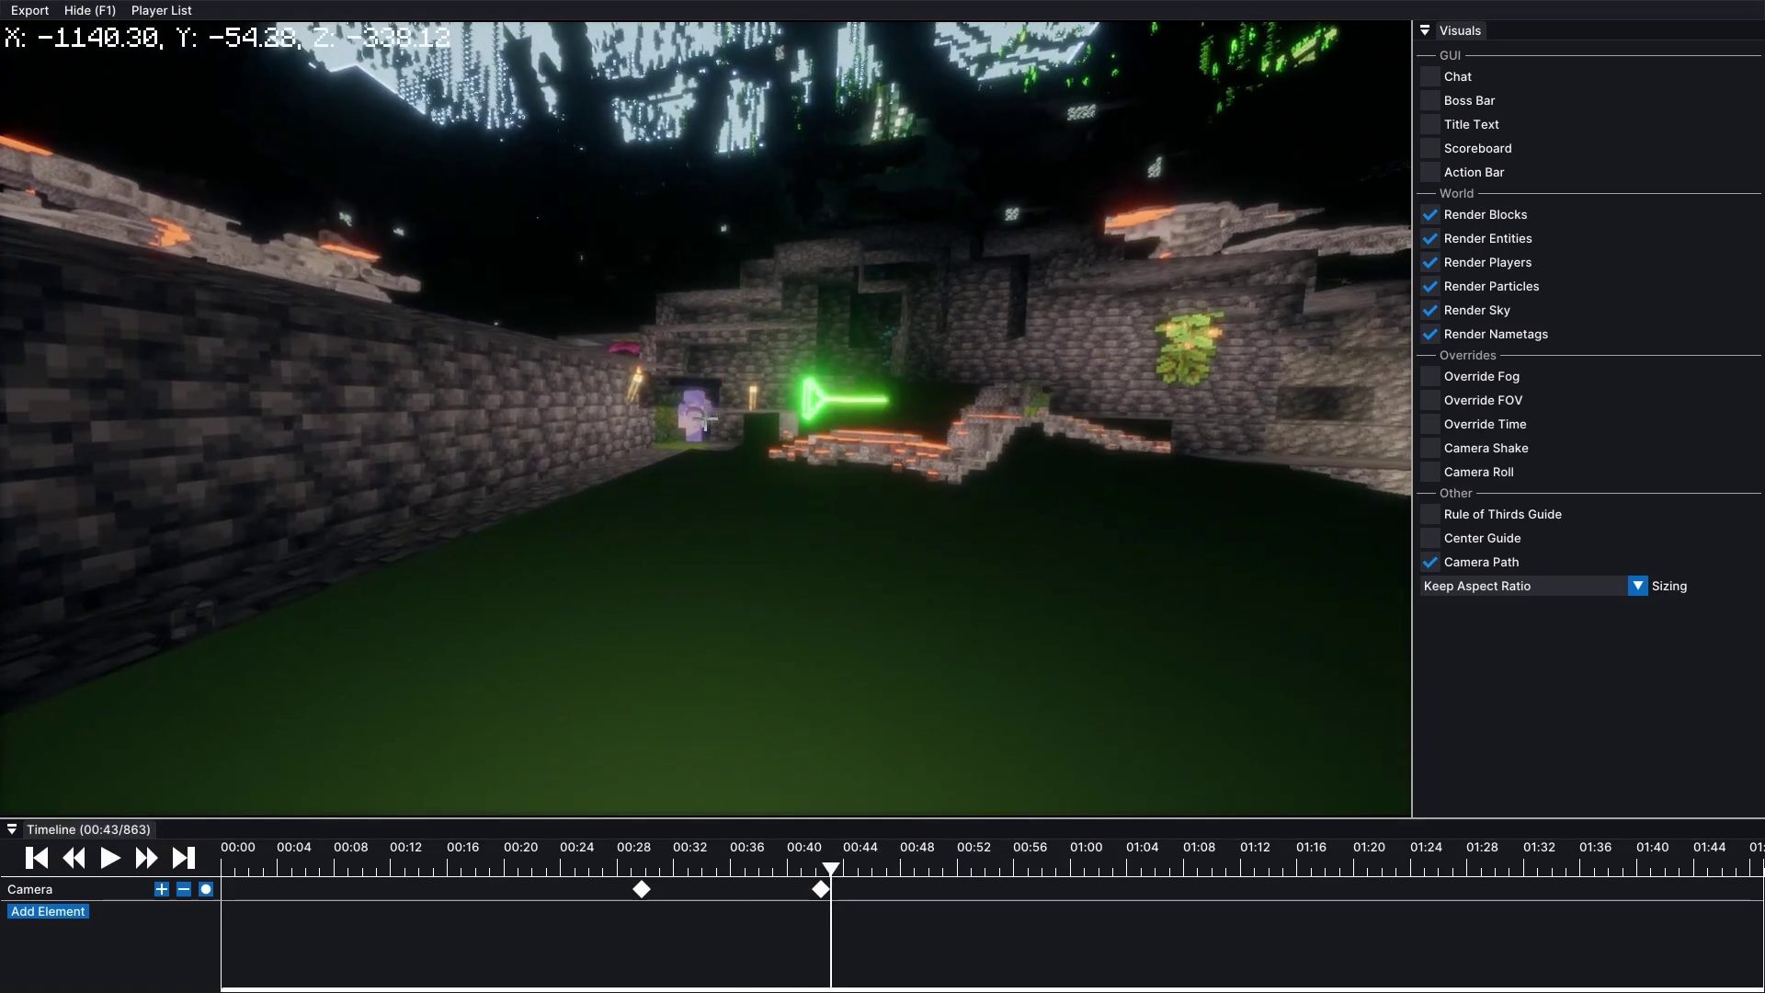
key(w)
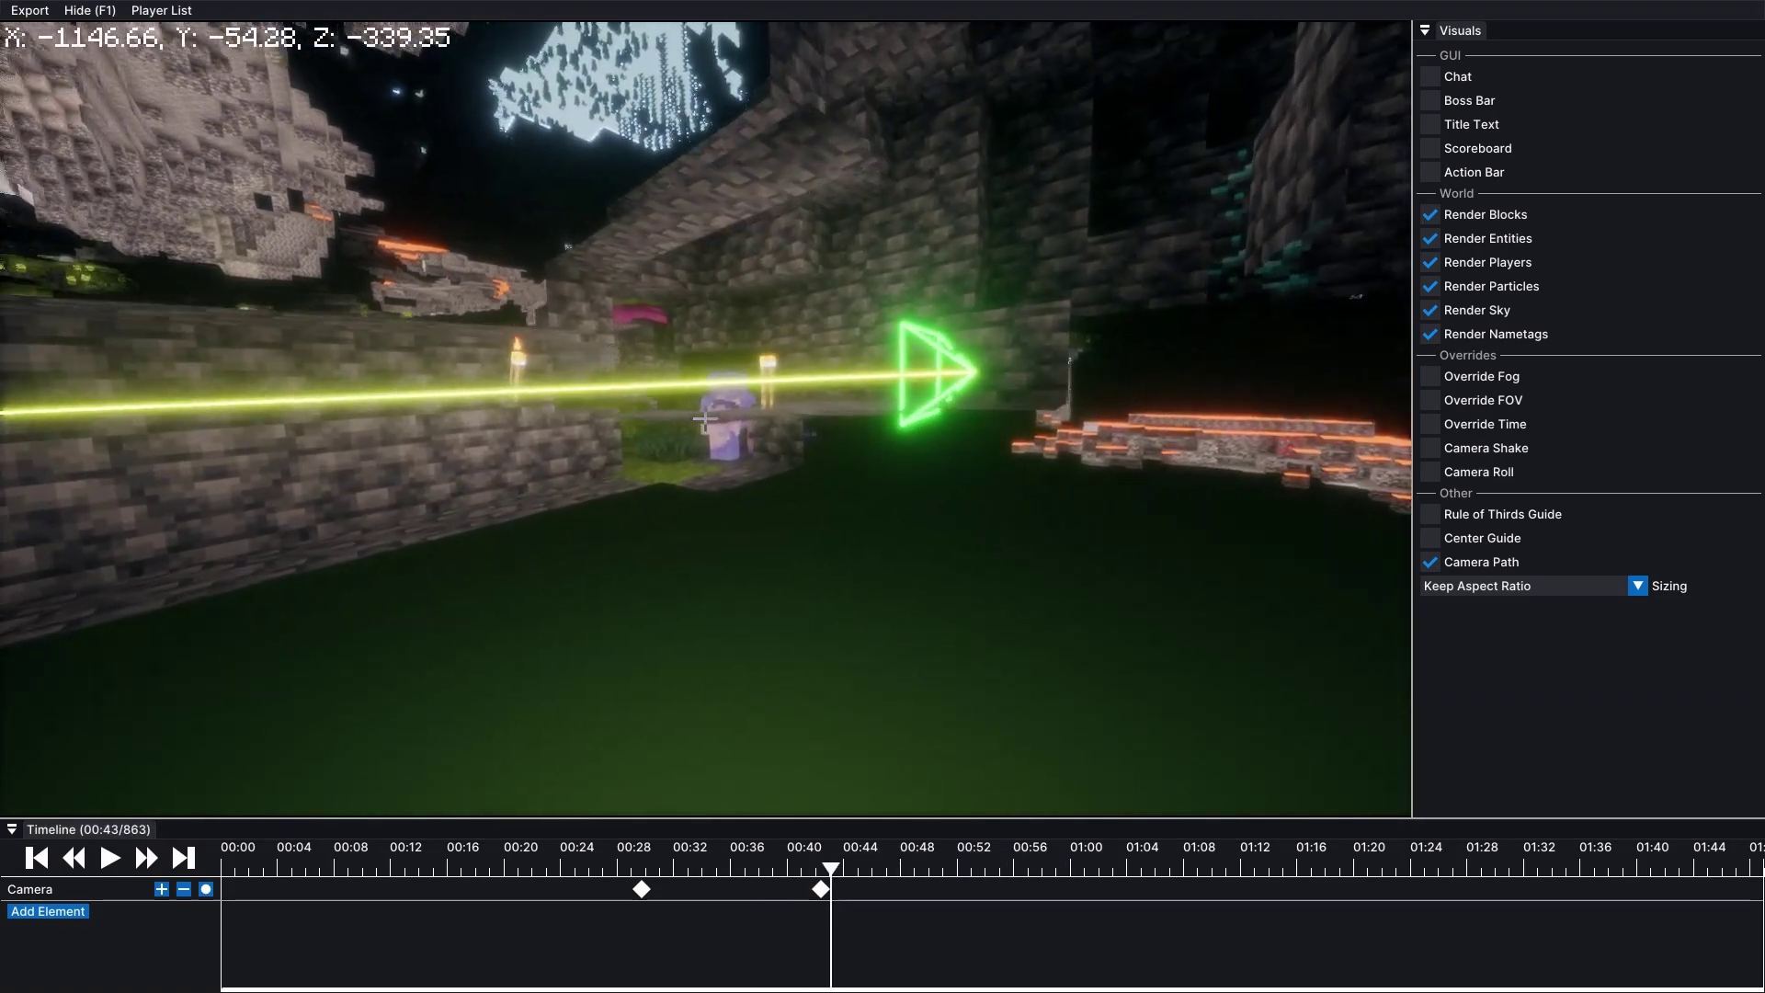
key(w)
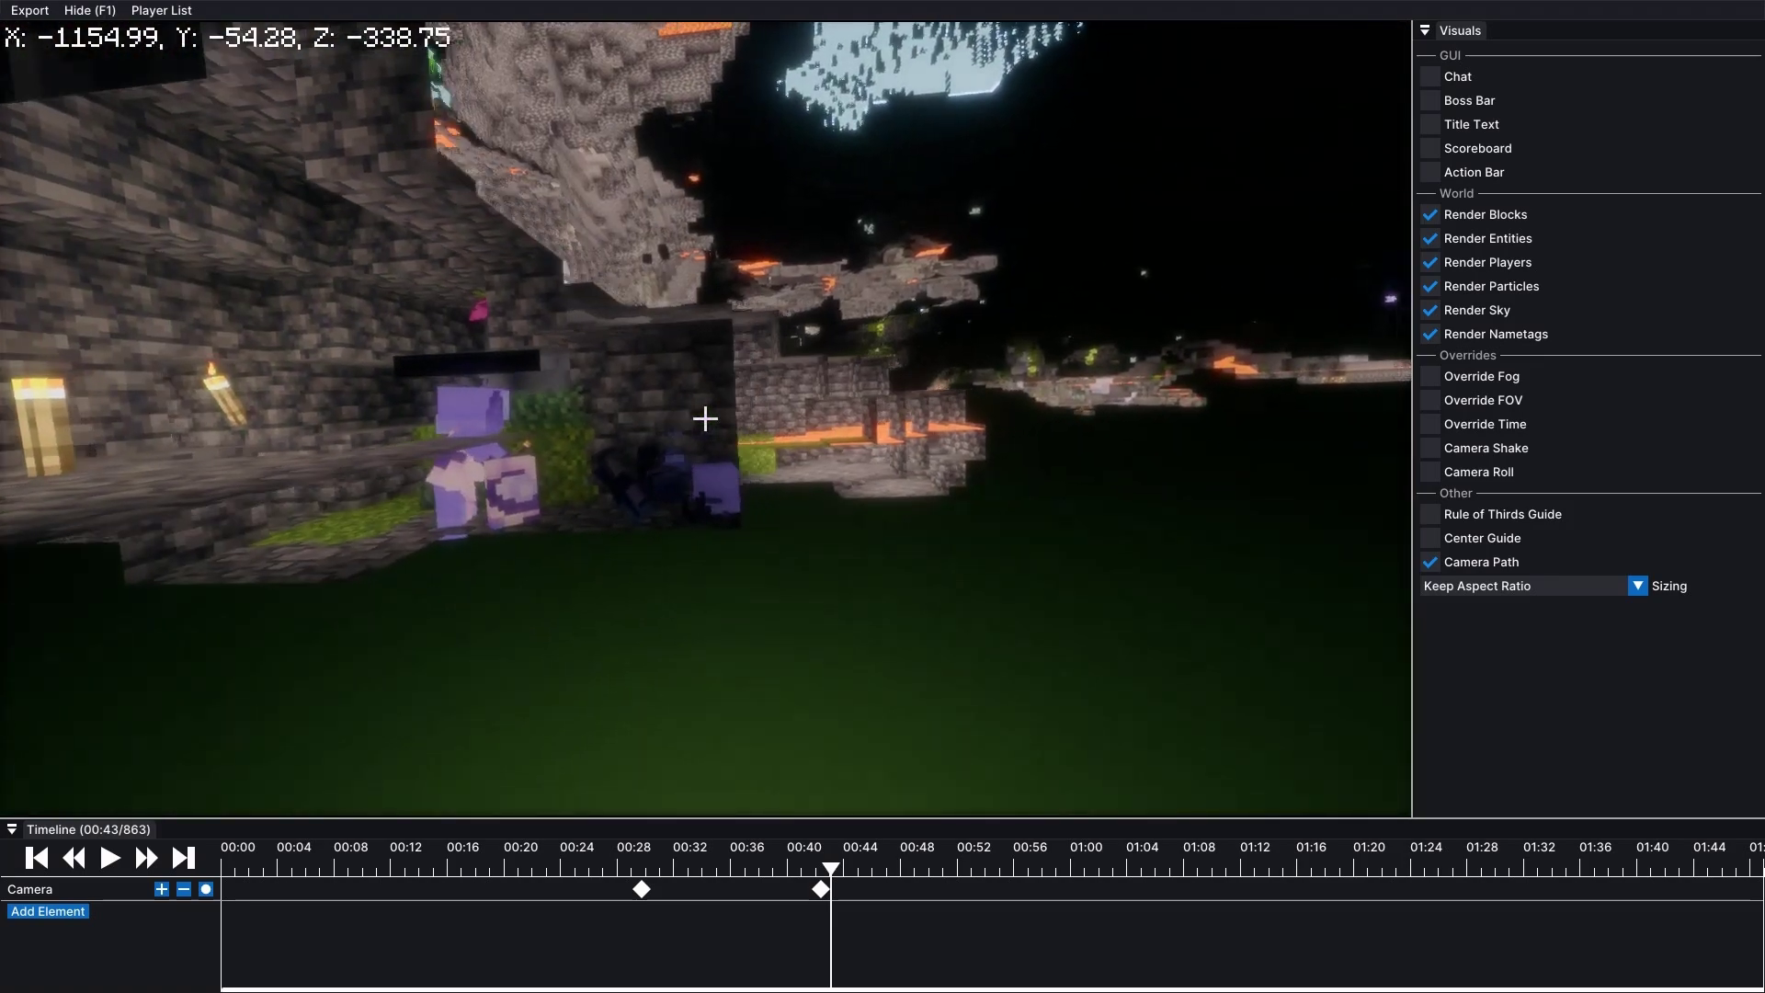
key(Escape)
drag(834, 864, 919, 864)
click(1002, 641)
key(w)
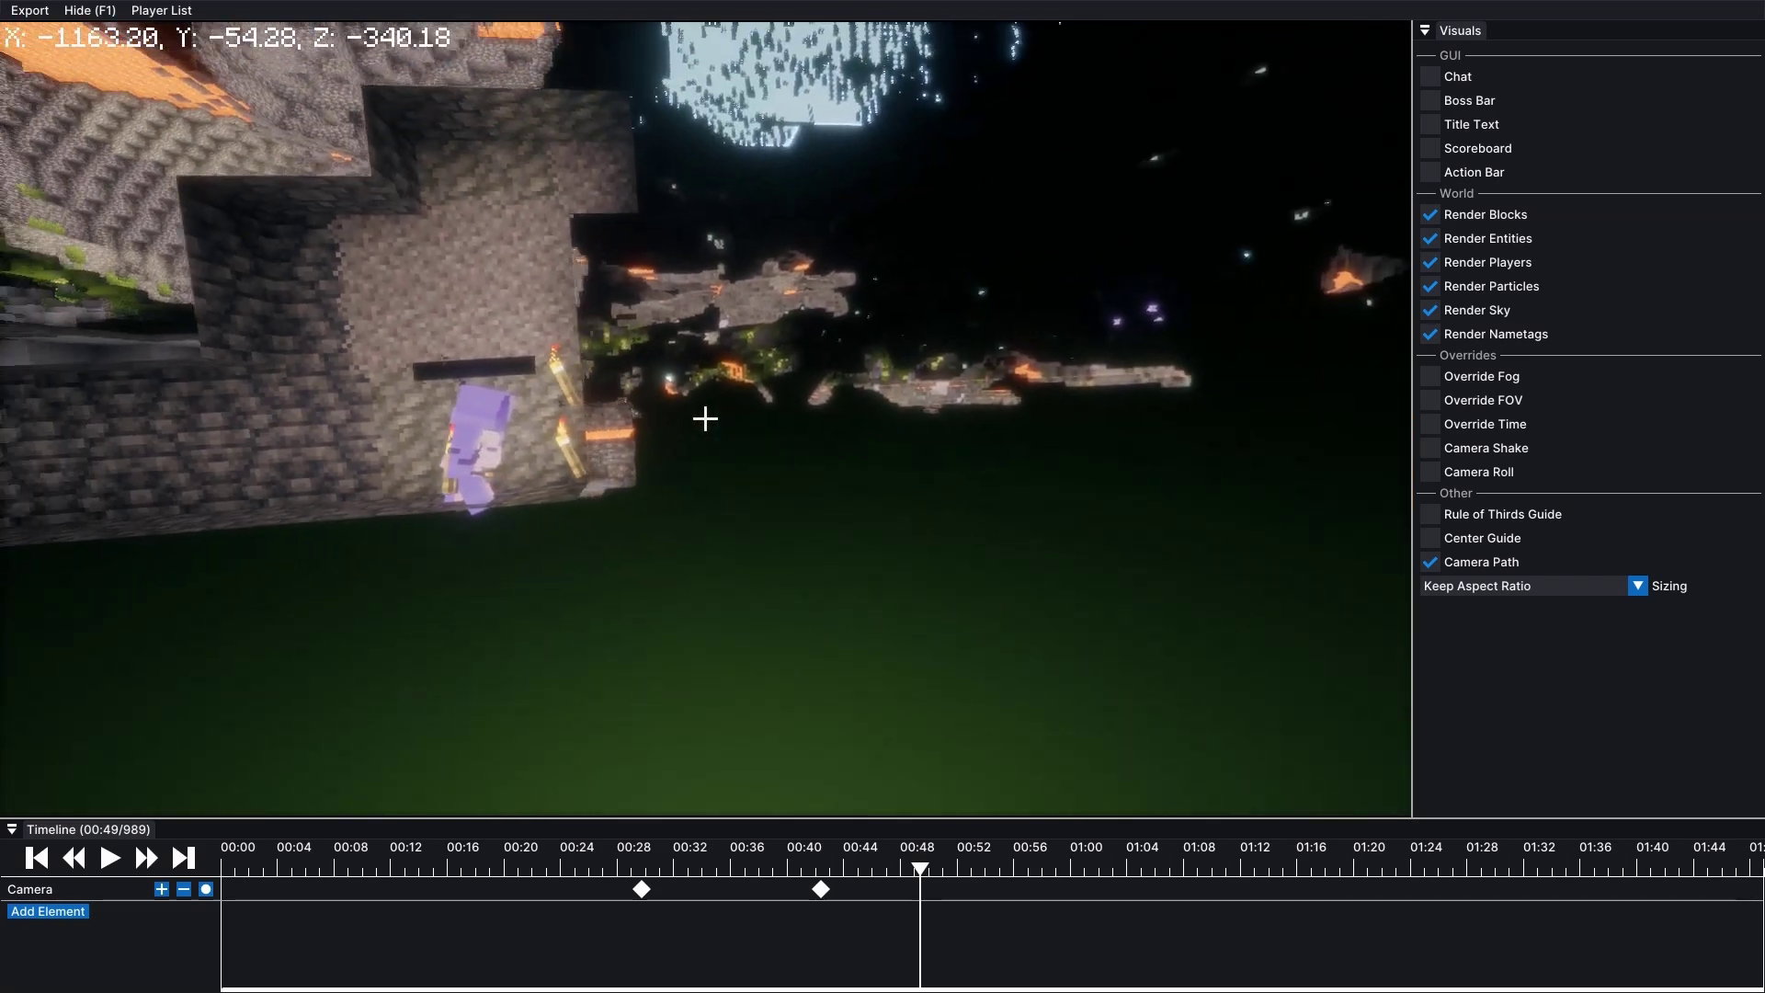
Step: Scrub the replay to 01:09 and fly the camera beside the player in the dark tunnel at flying speed 0.3
key(Escape)
drag(926, 869, 1206, 840)
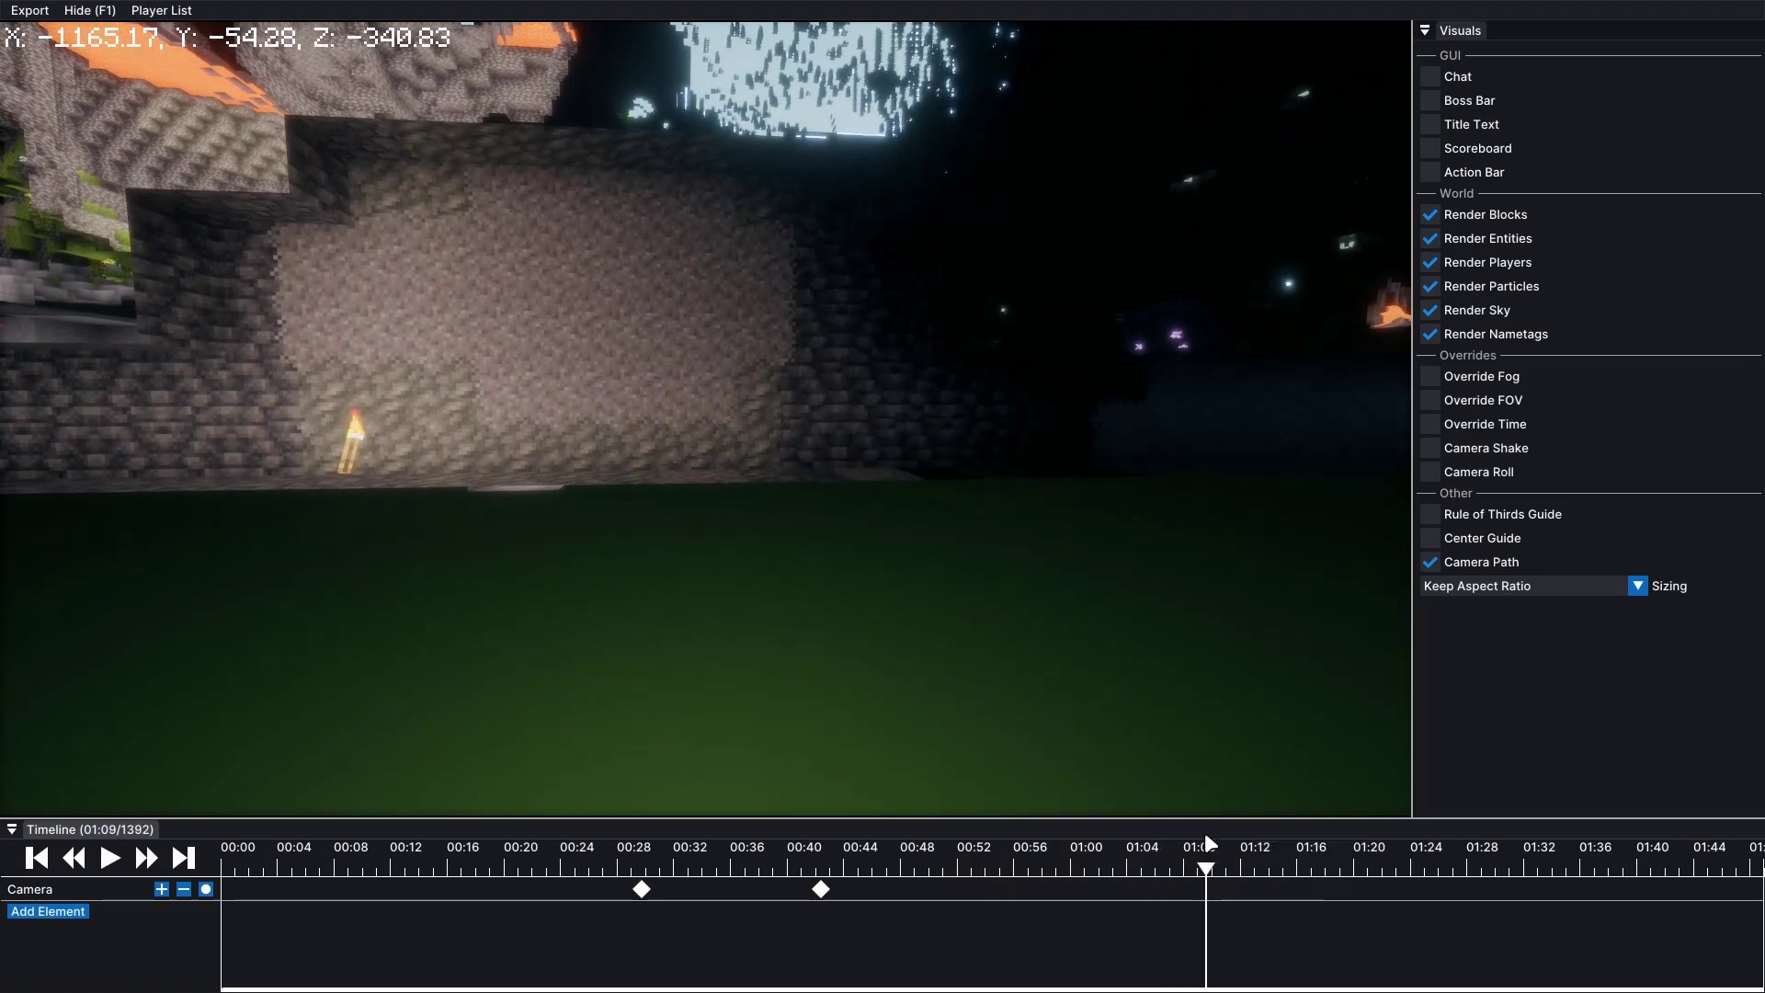
click(1103, 661)
key(w)
key(w)
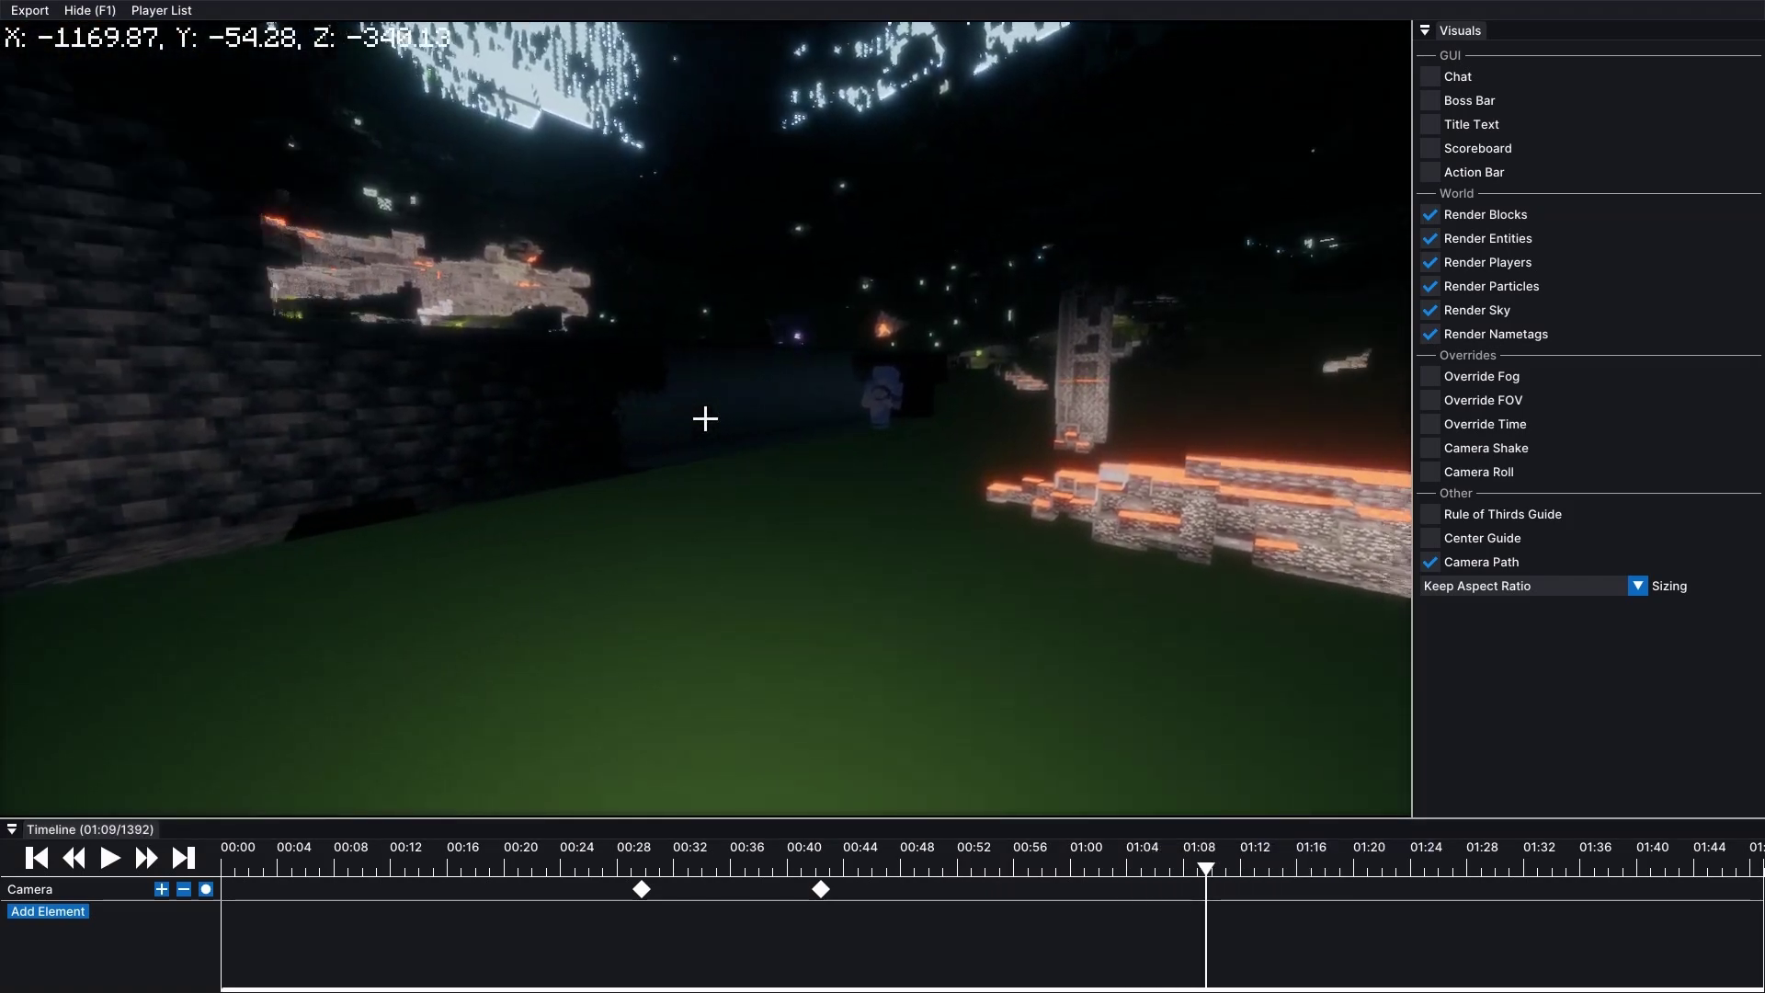
scroll(705, 419, up, 1)
scroll(705, 418, down, 5)
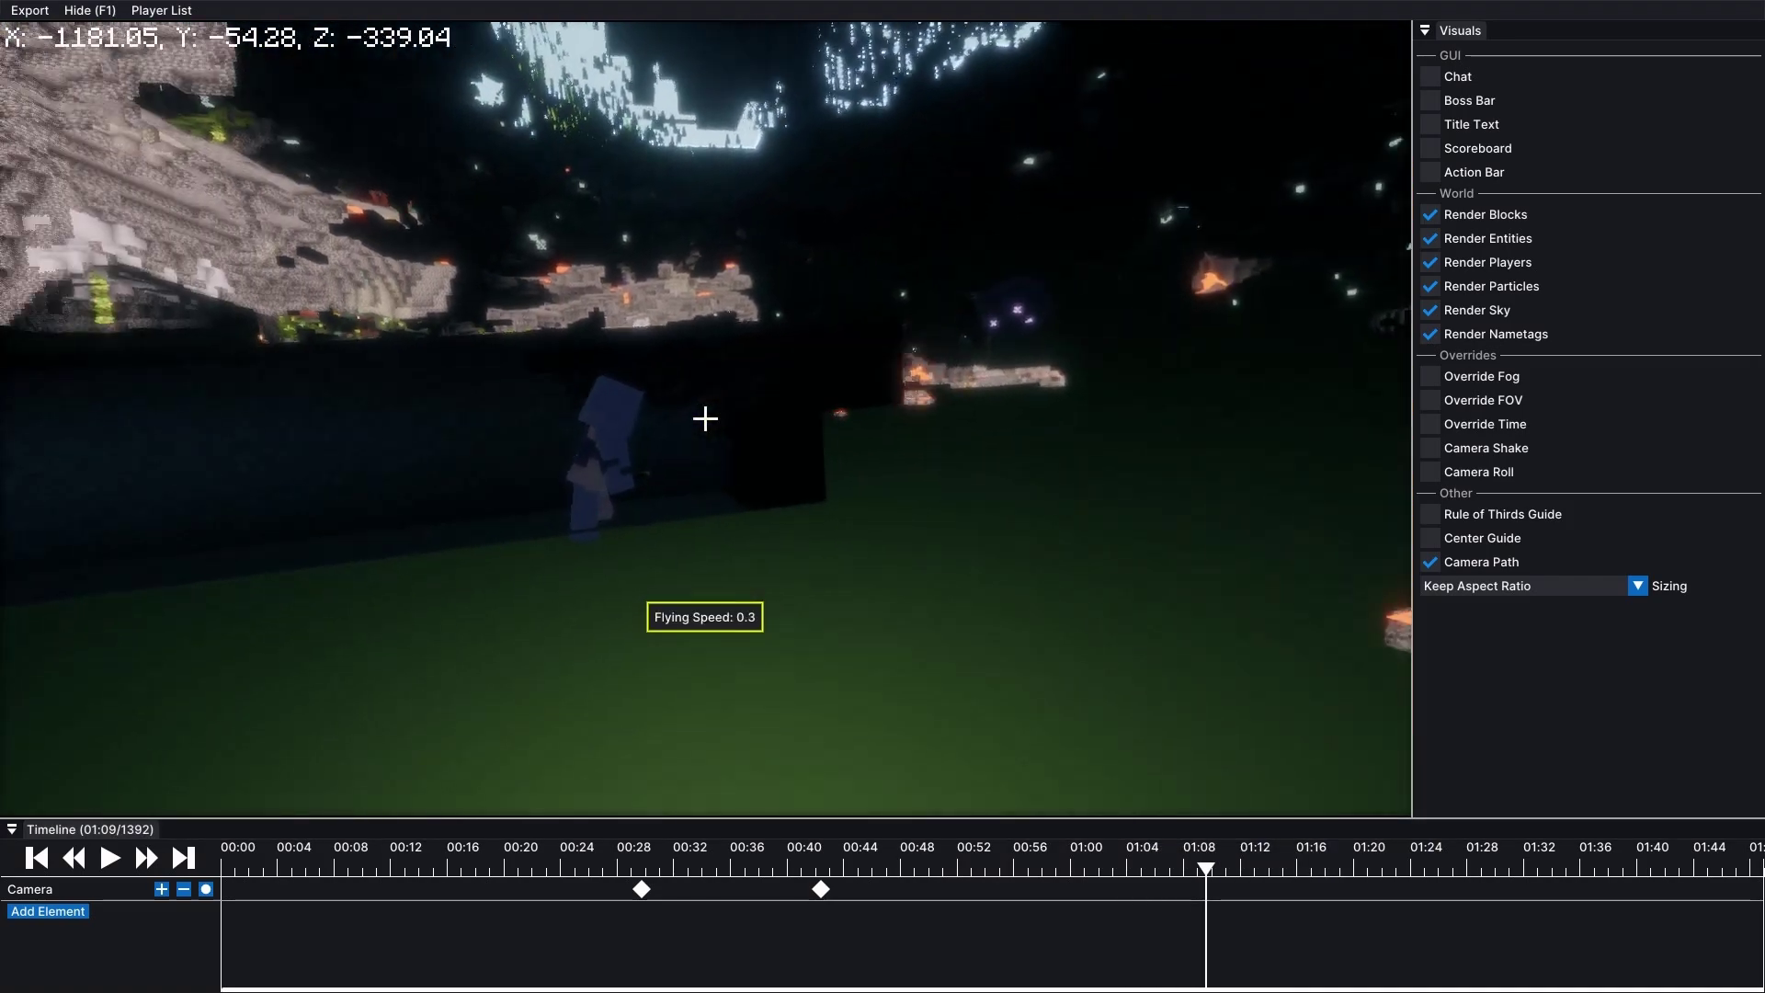
Step: Scrub the replay to 01:22 and catch up with the player, raising the flying speed to 1.2
drag(1266, 871, 1388, 872)
click(1309, 782)
key(w)
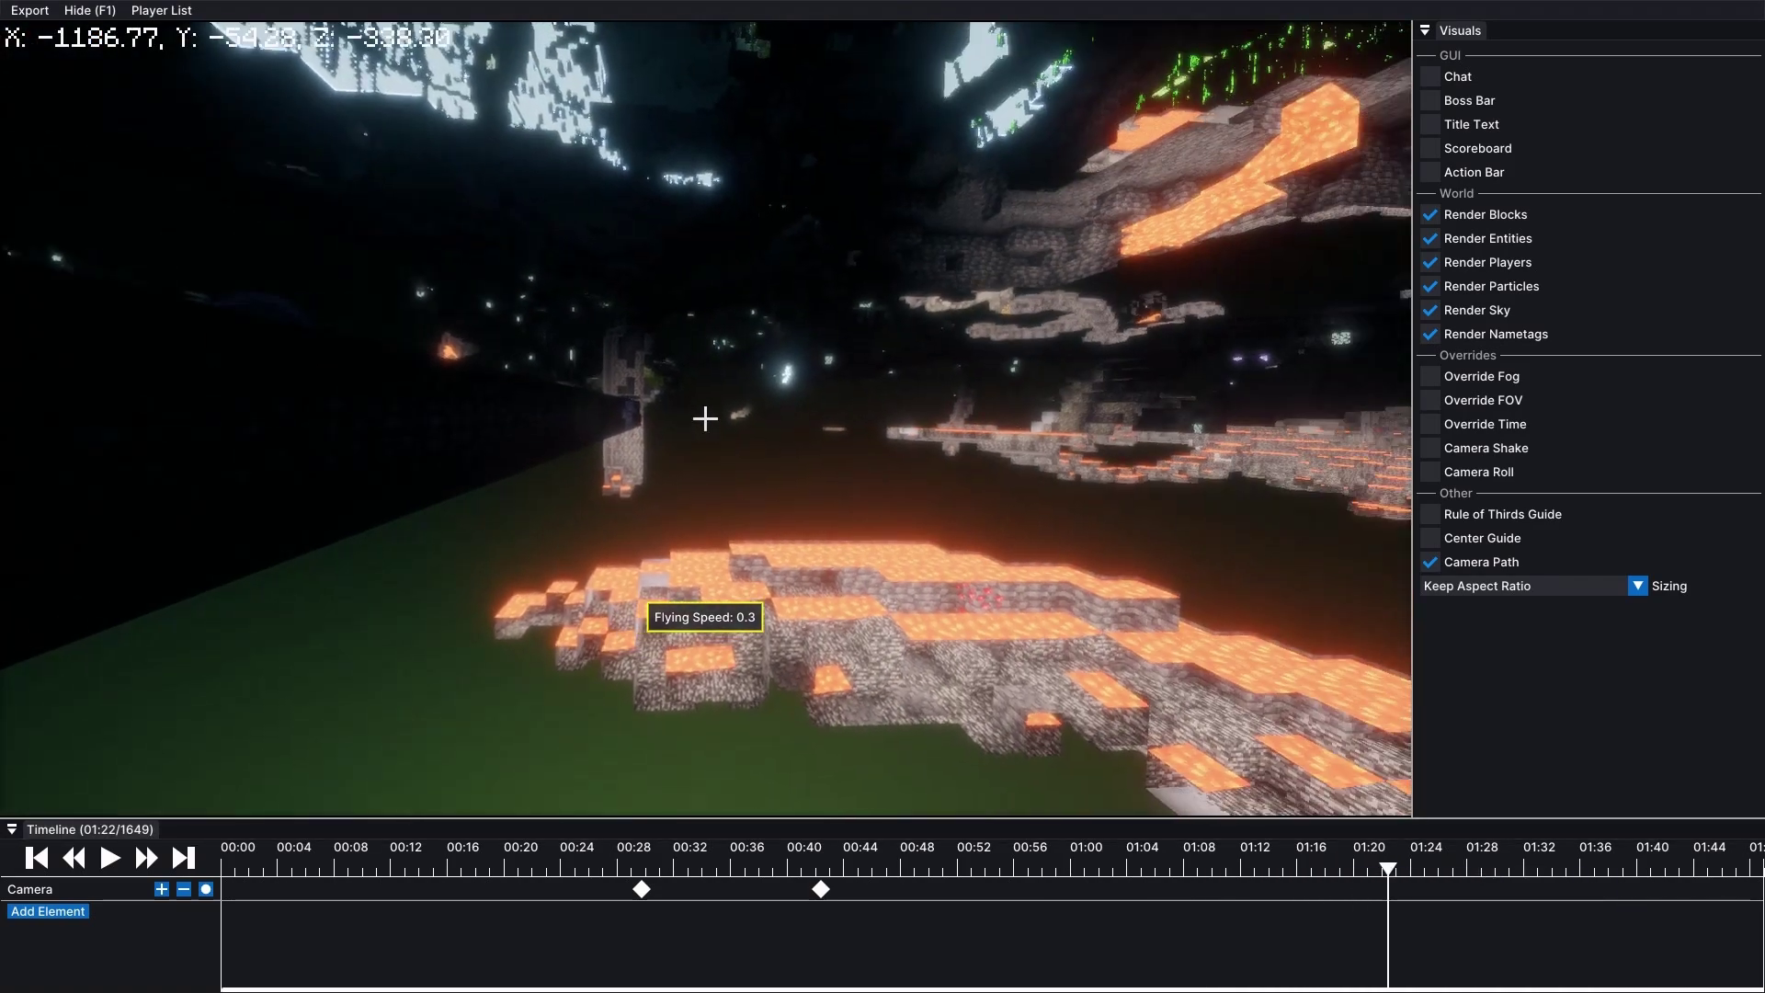
scroll(705, 418, up, 6)
scroll(705, 419, up, 3)
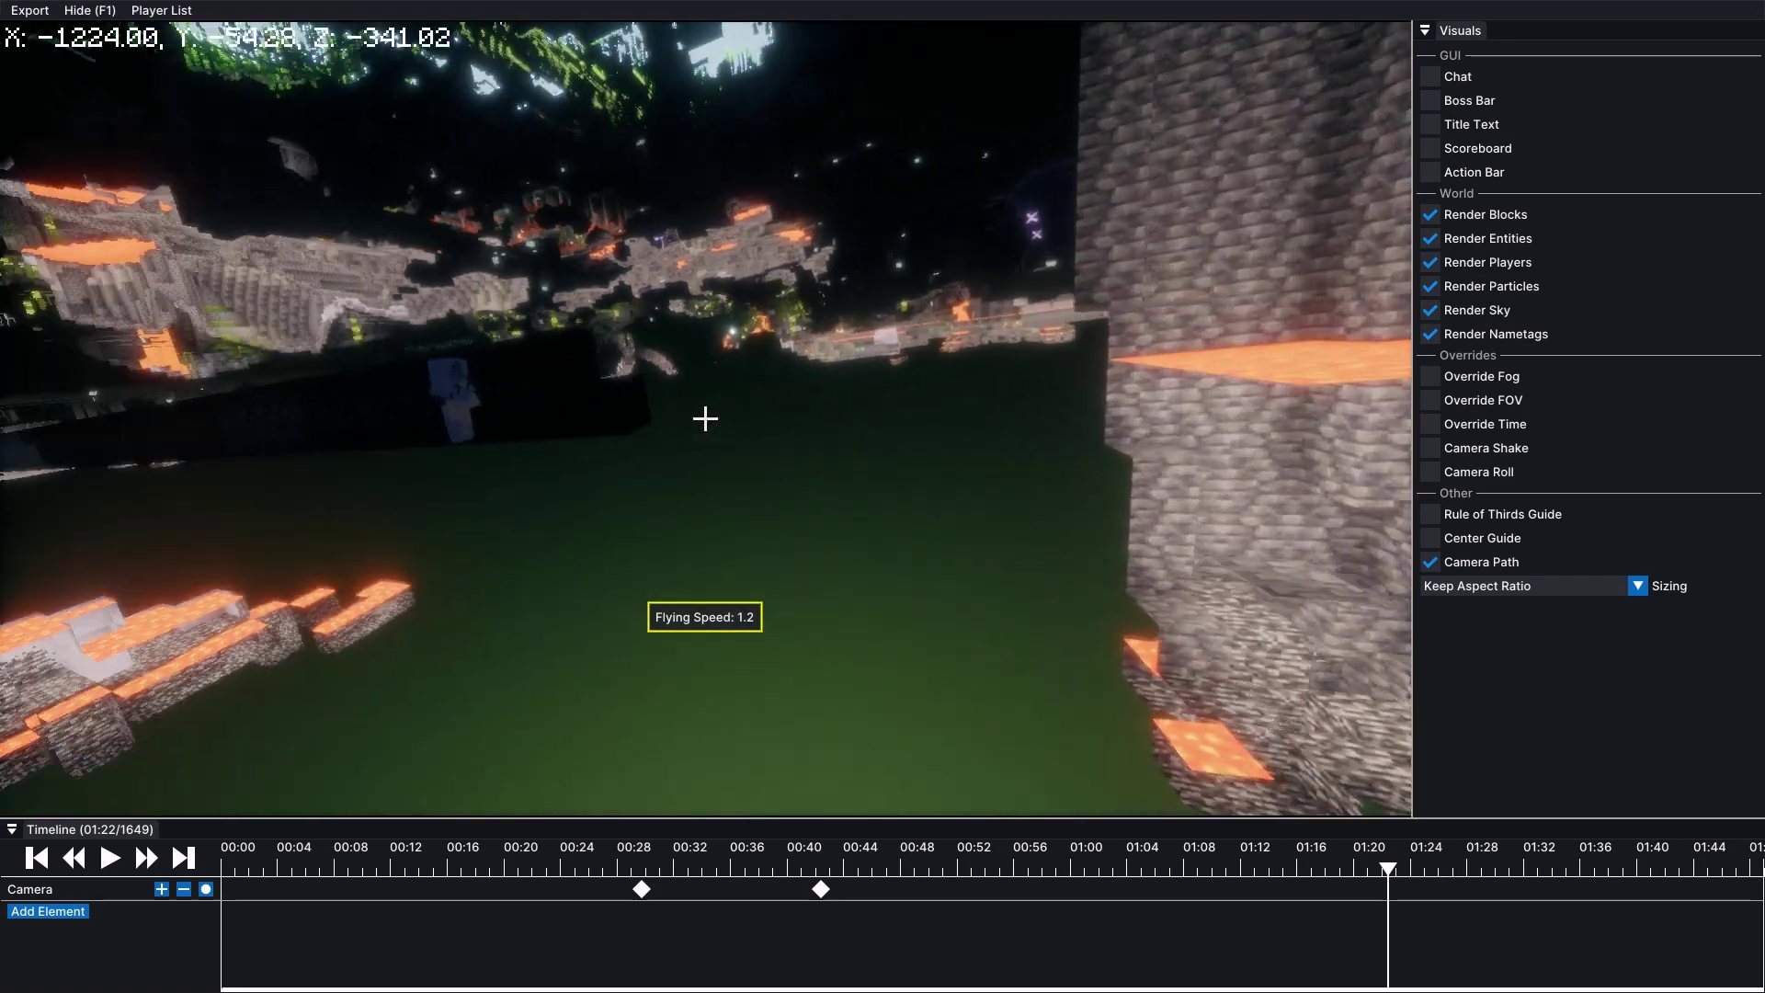
Step: Scrub the replay to 01:34, fly the camera up to the player beside the lava, and add a camera keyframe there
key(Escape)
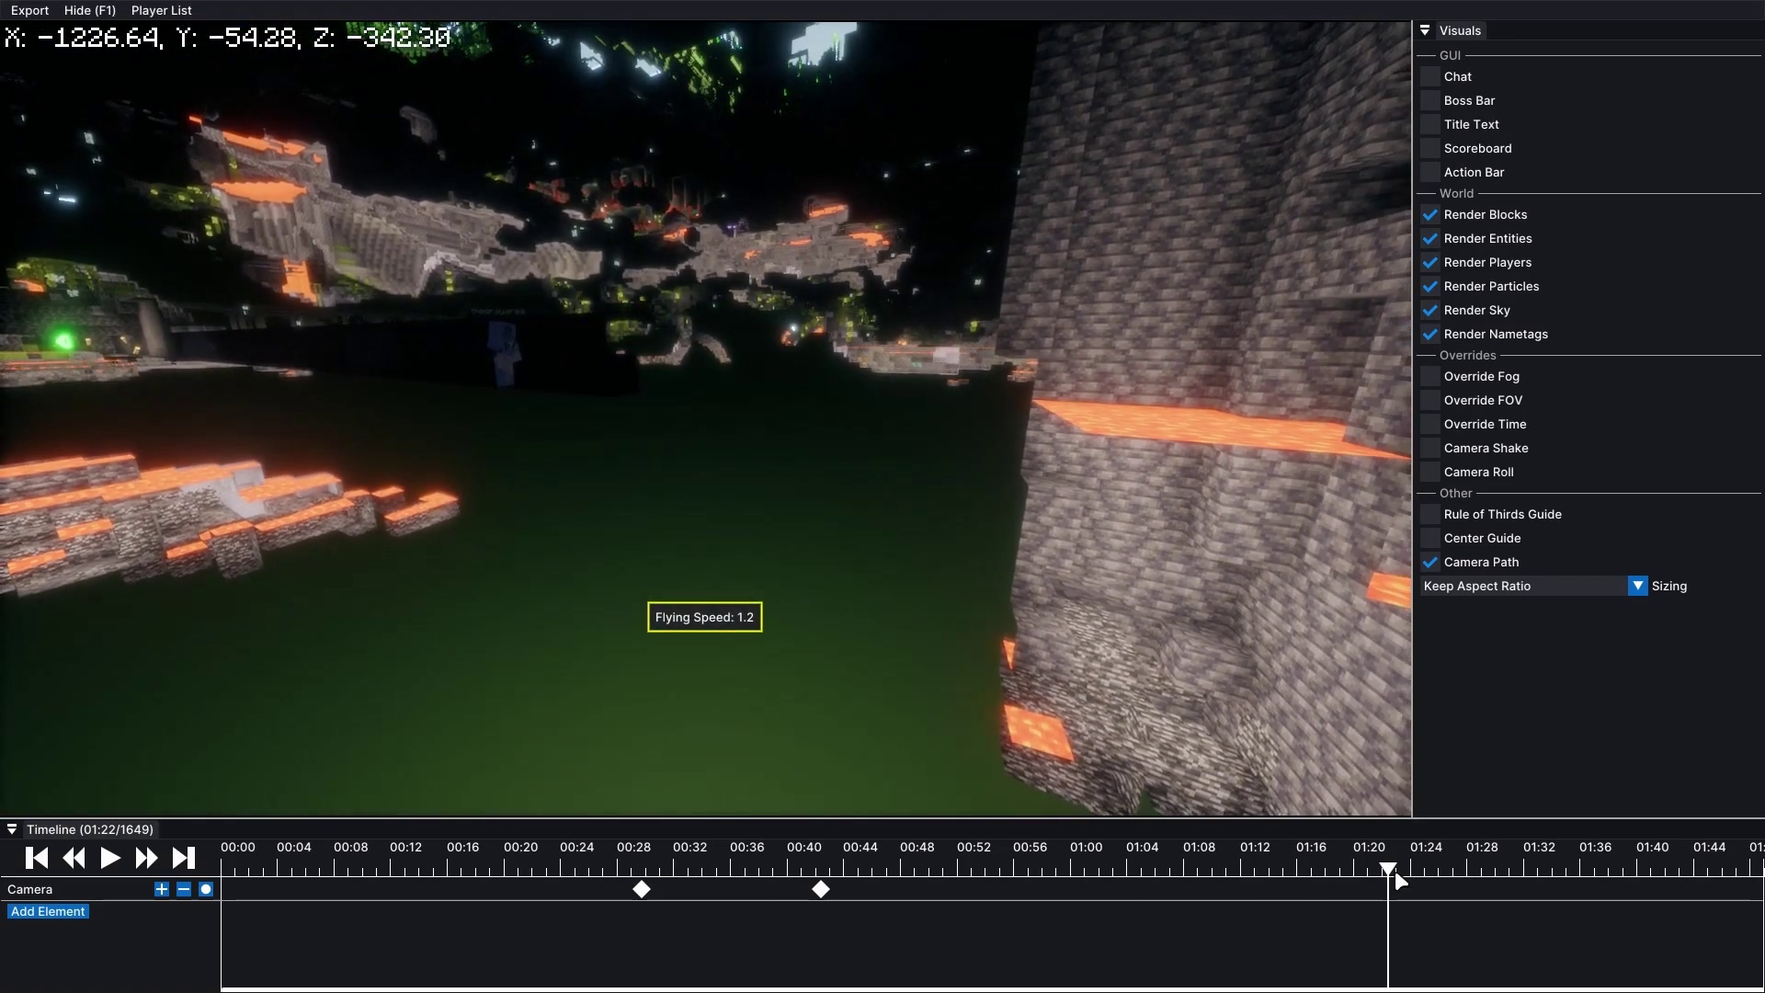
drag(1389, 869, 1564, 873)
right_click(1142, 660)
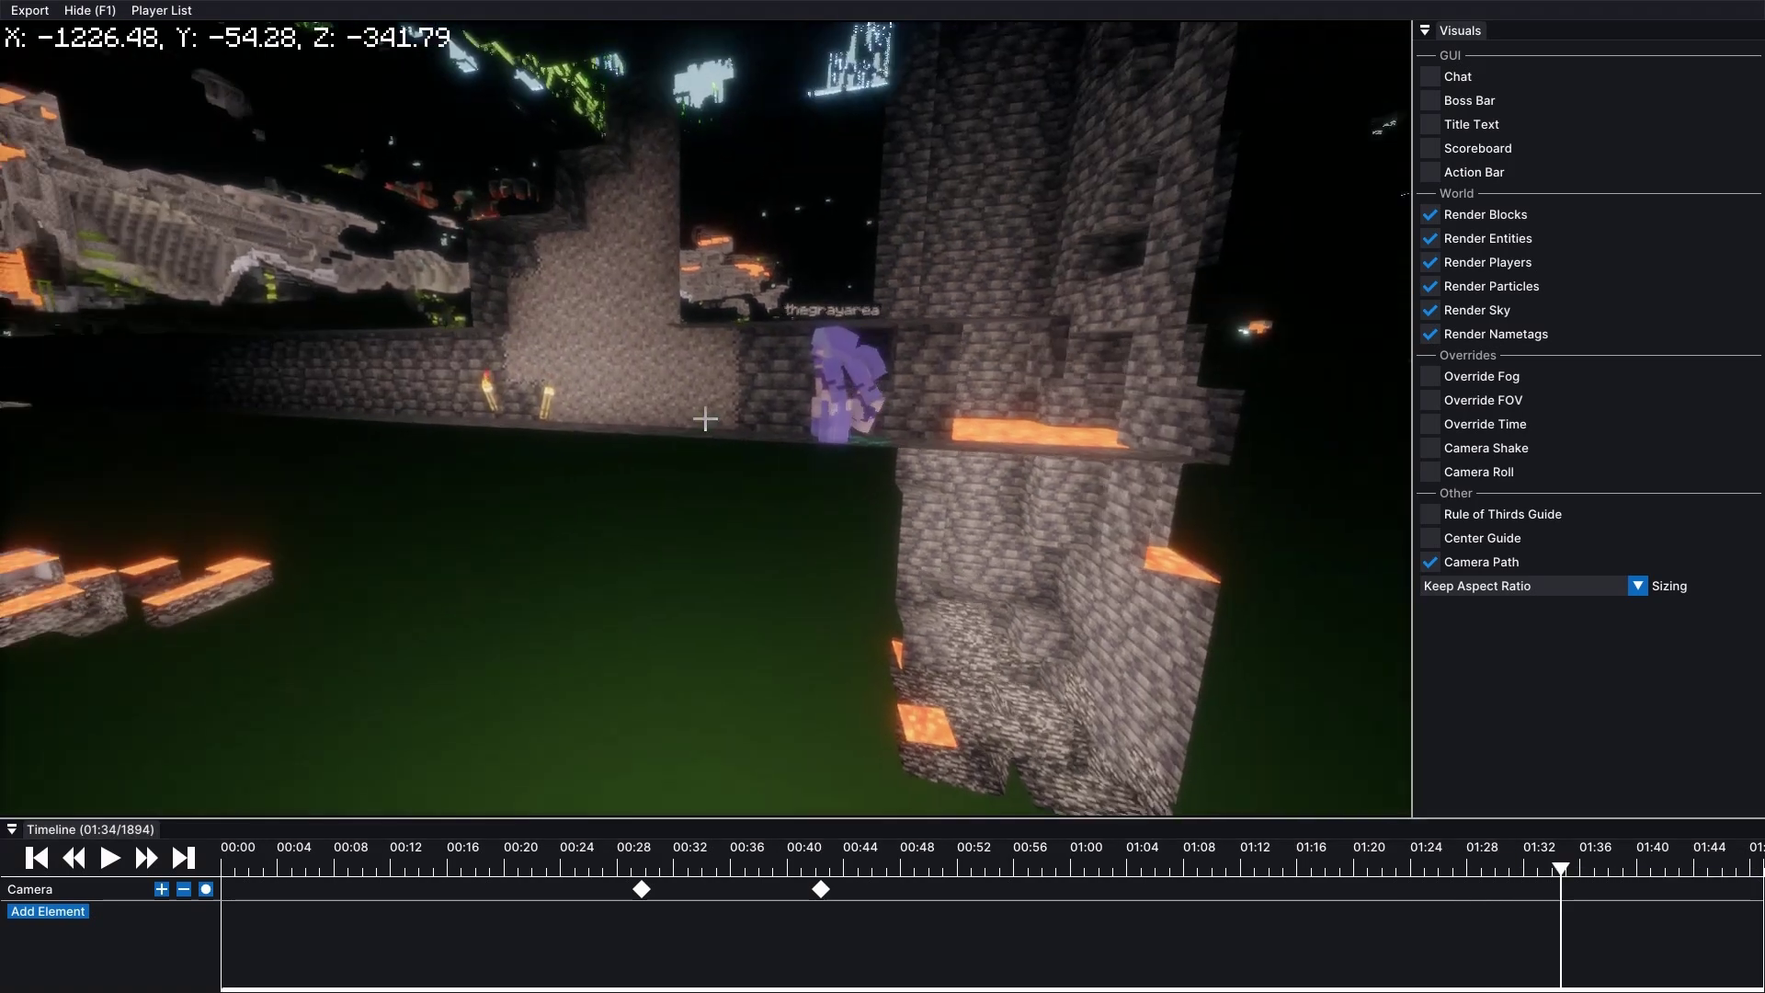
key(w)
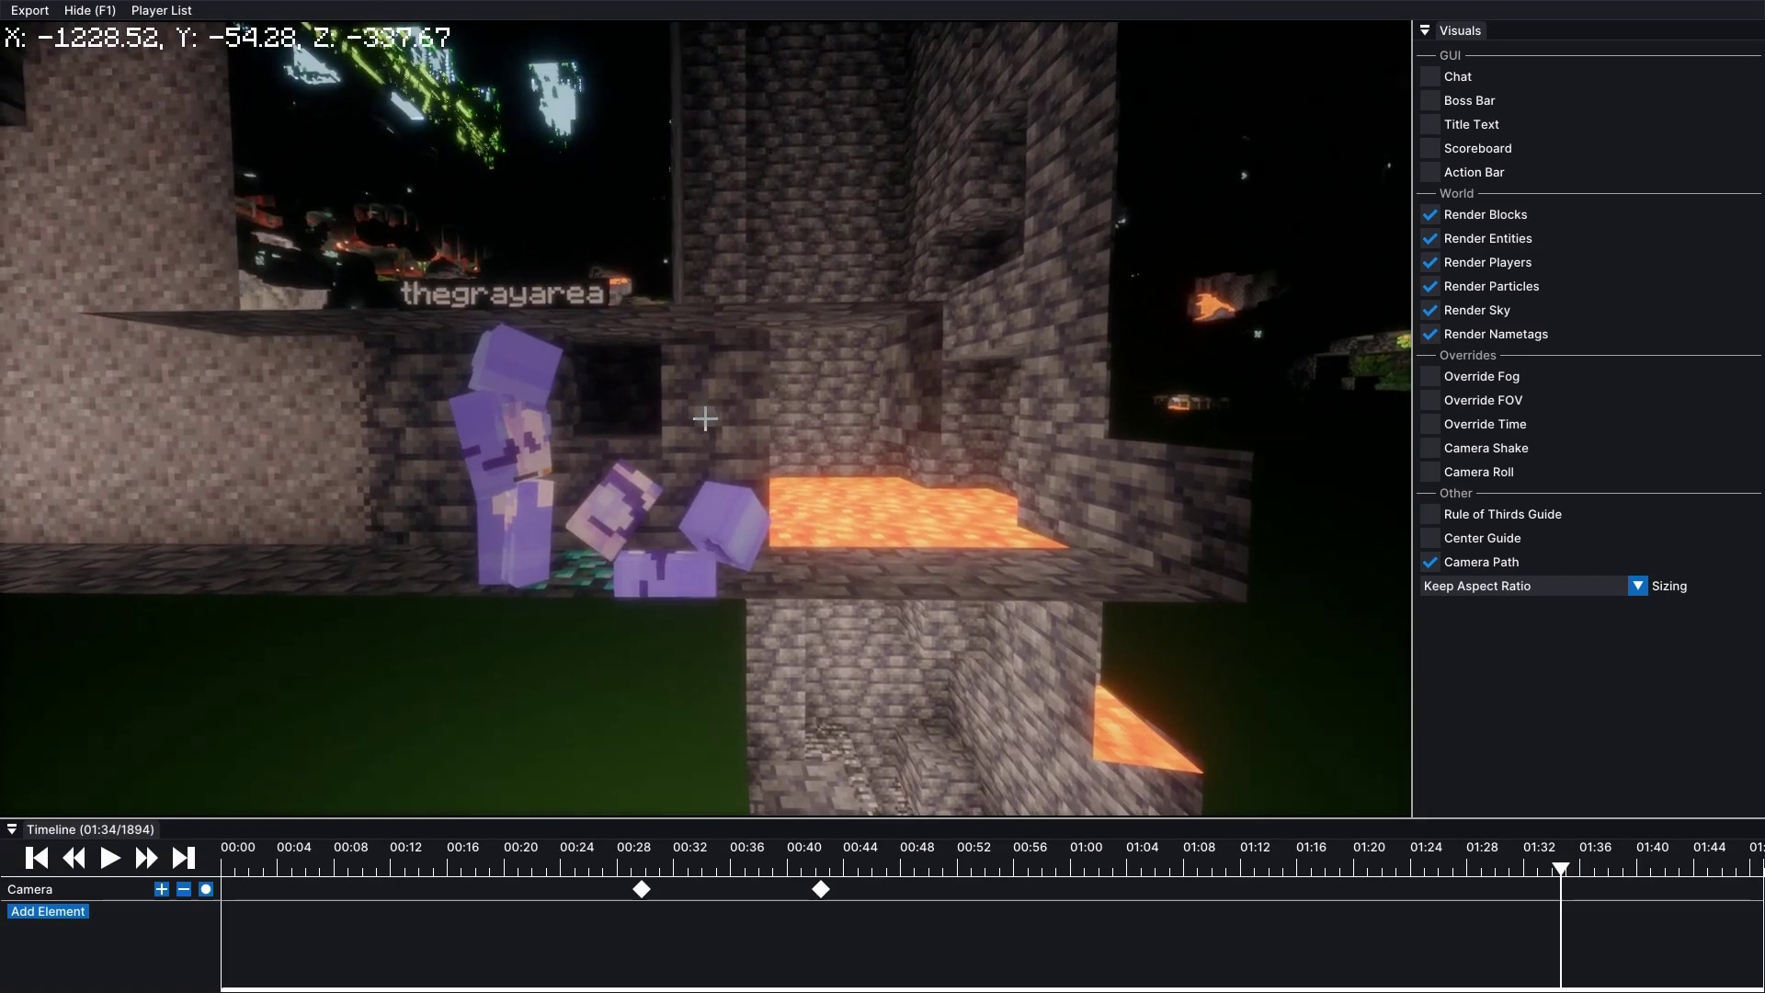
click(160, 888)
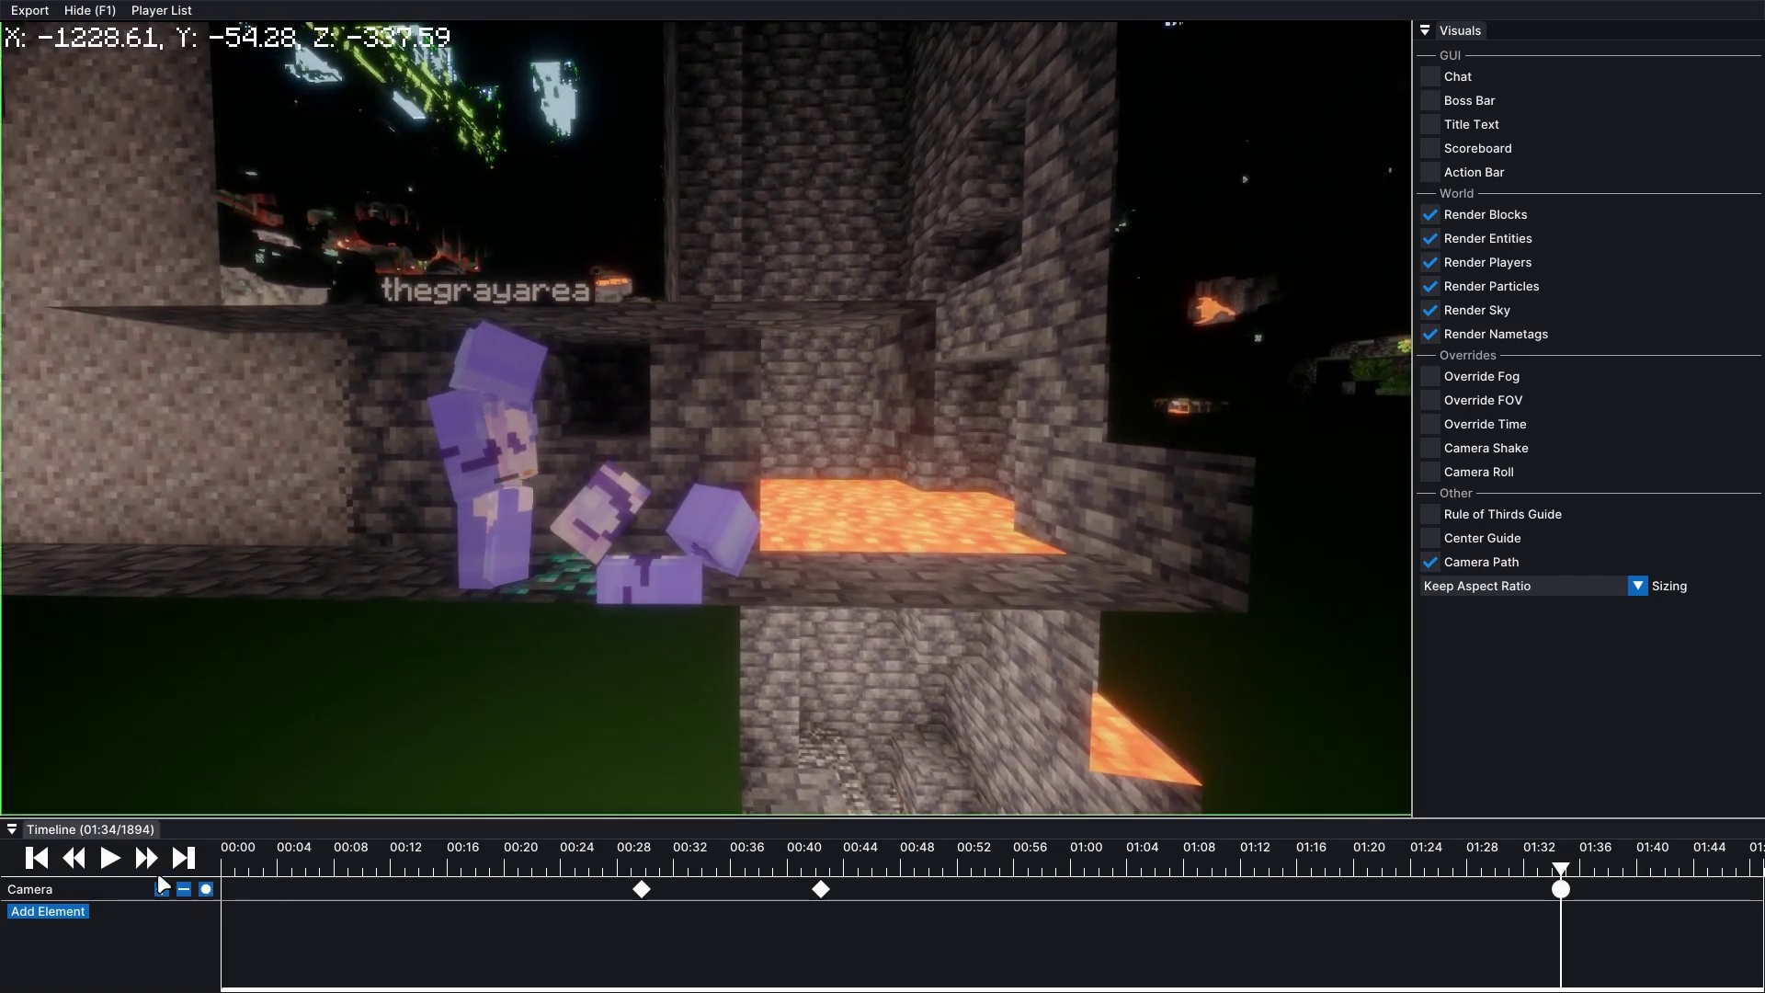
Step: Set the interpolation type of the 01:34 camera keyframe to Linear
click(1560, 890)
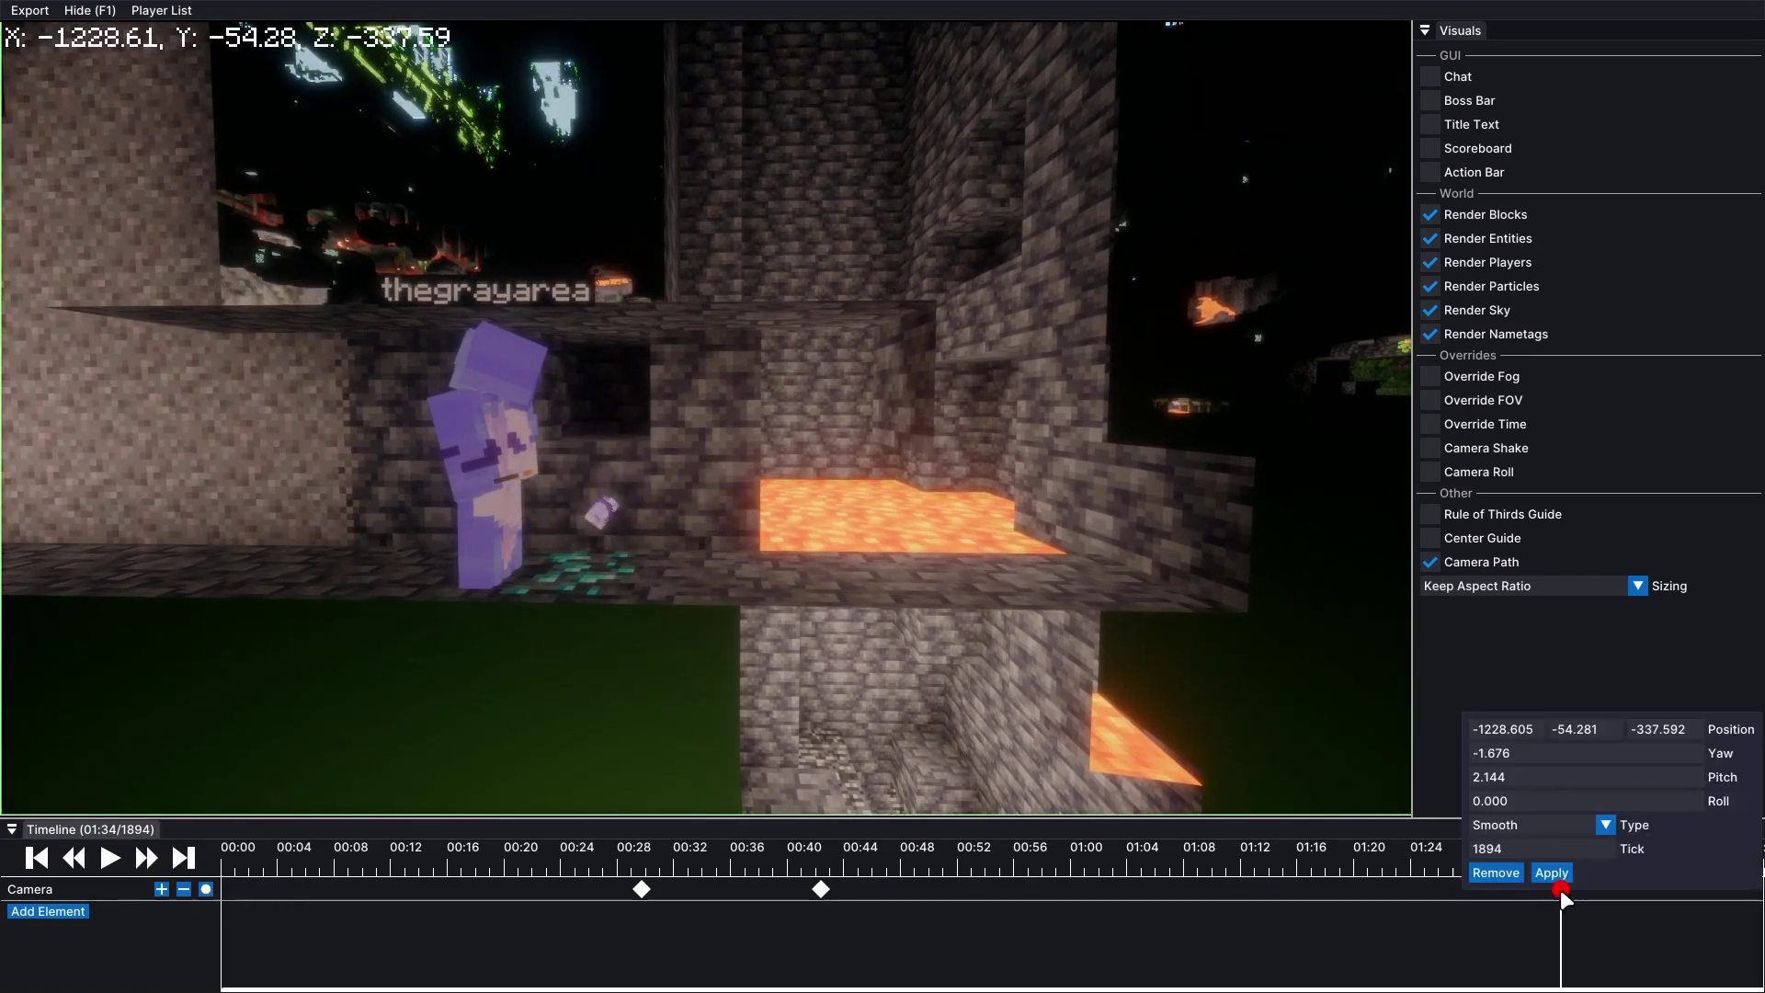
click(1530, 825)
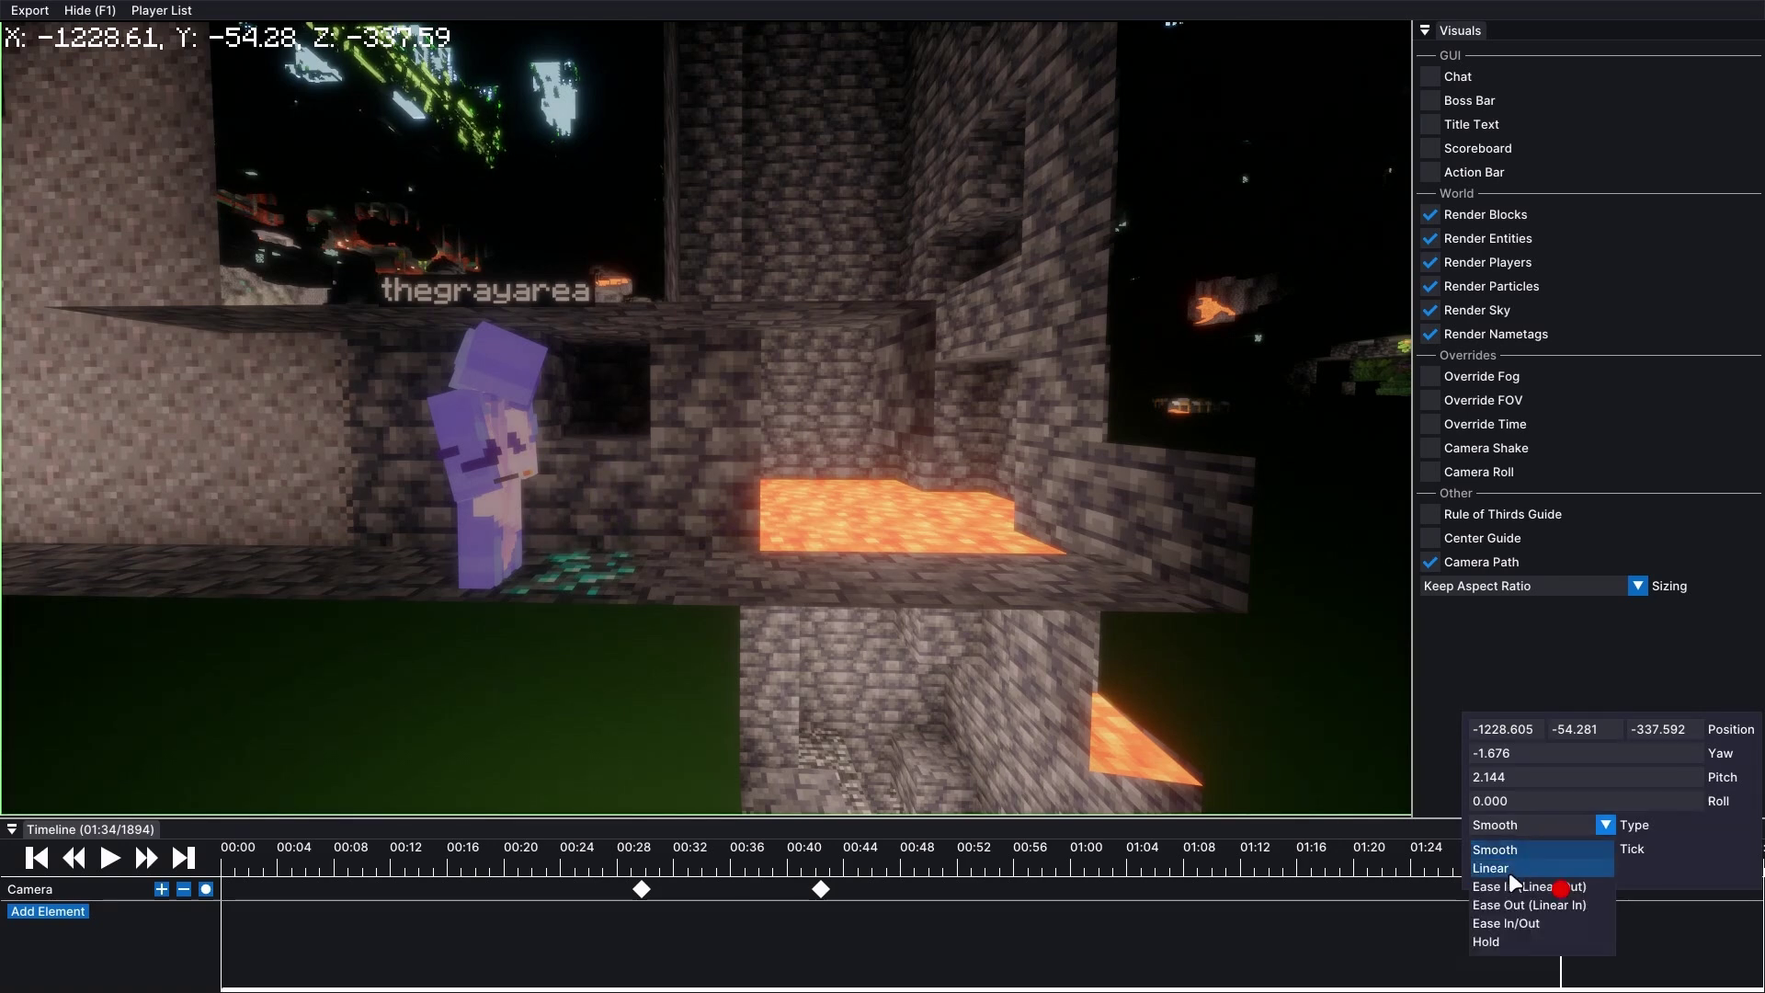
click(1508, 871)
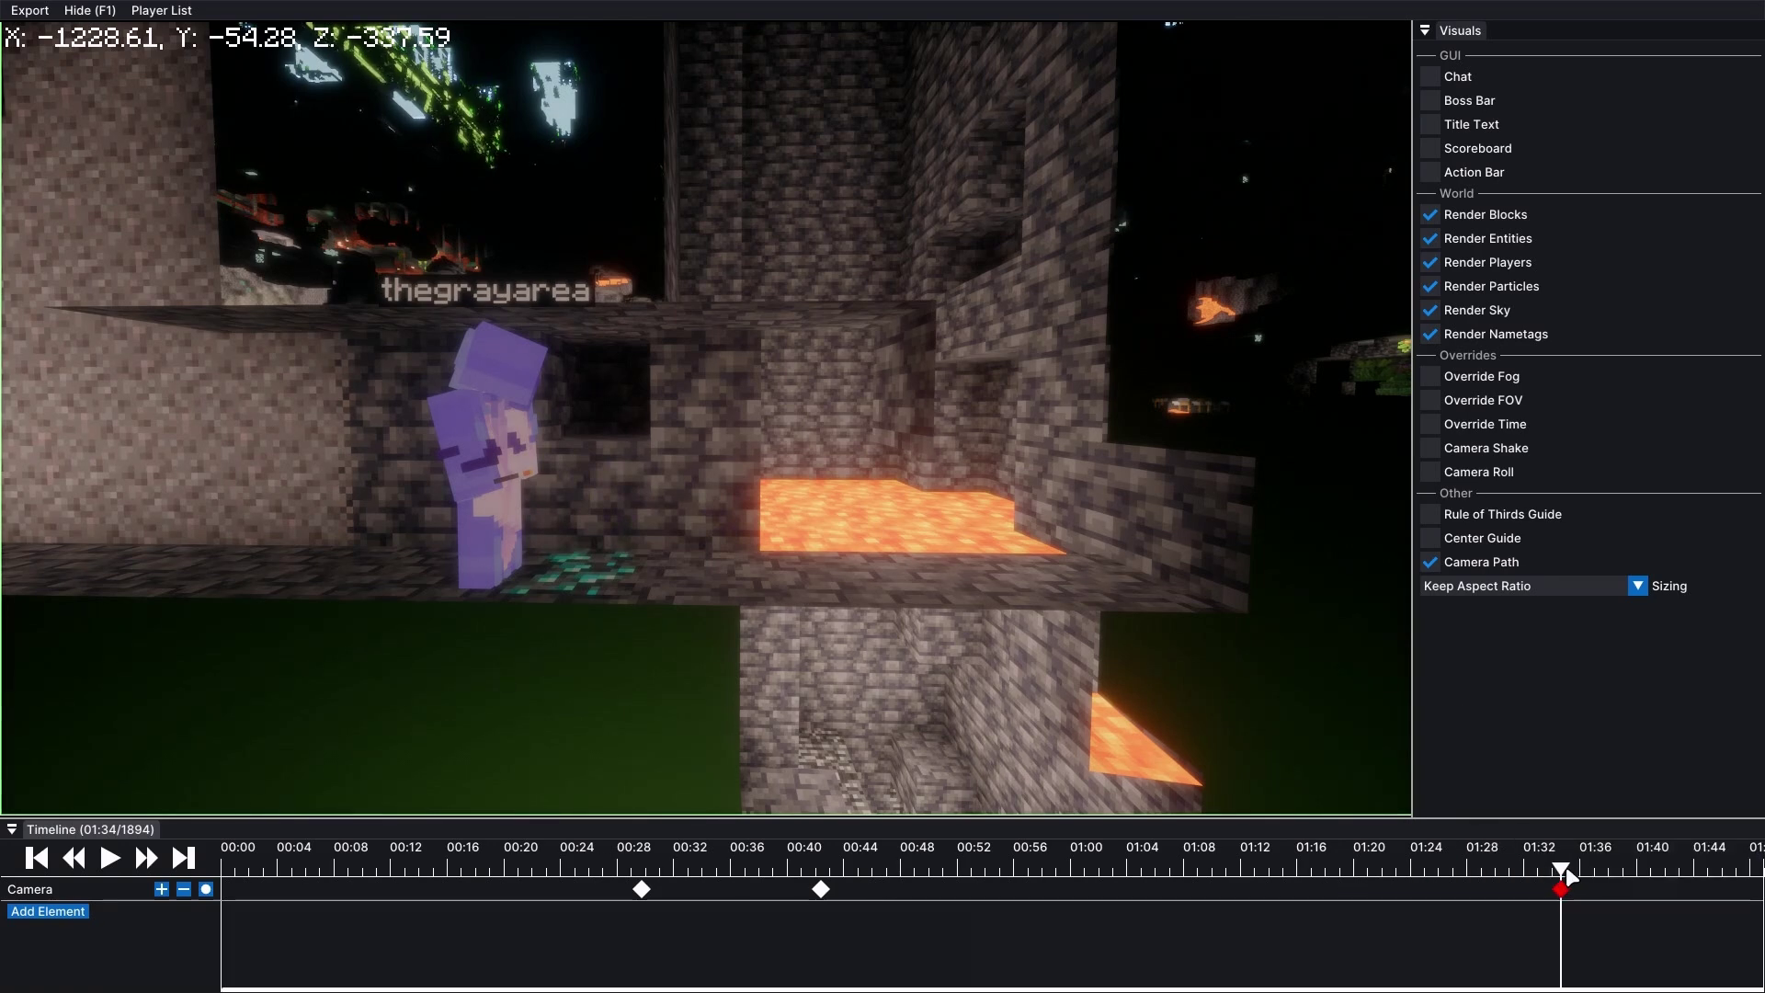
Step: Scrub the replay back to 01:07 and fly outside the camera path to examine the camera's position relative to the player
drag(1567, 876, 1176, 869)
click(109, 859)
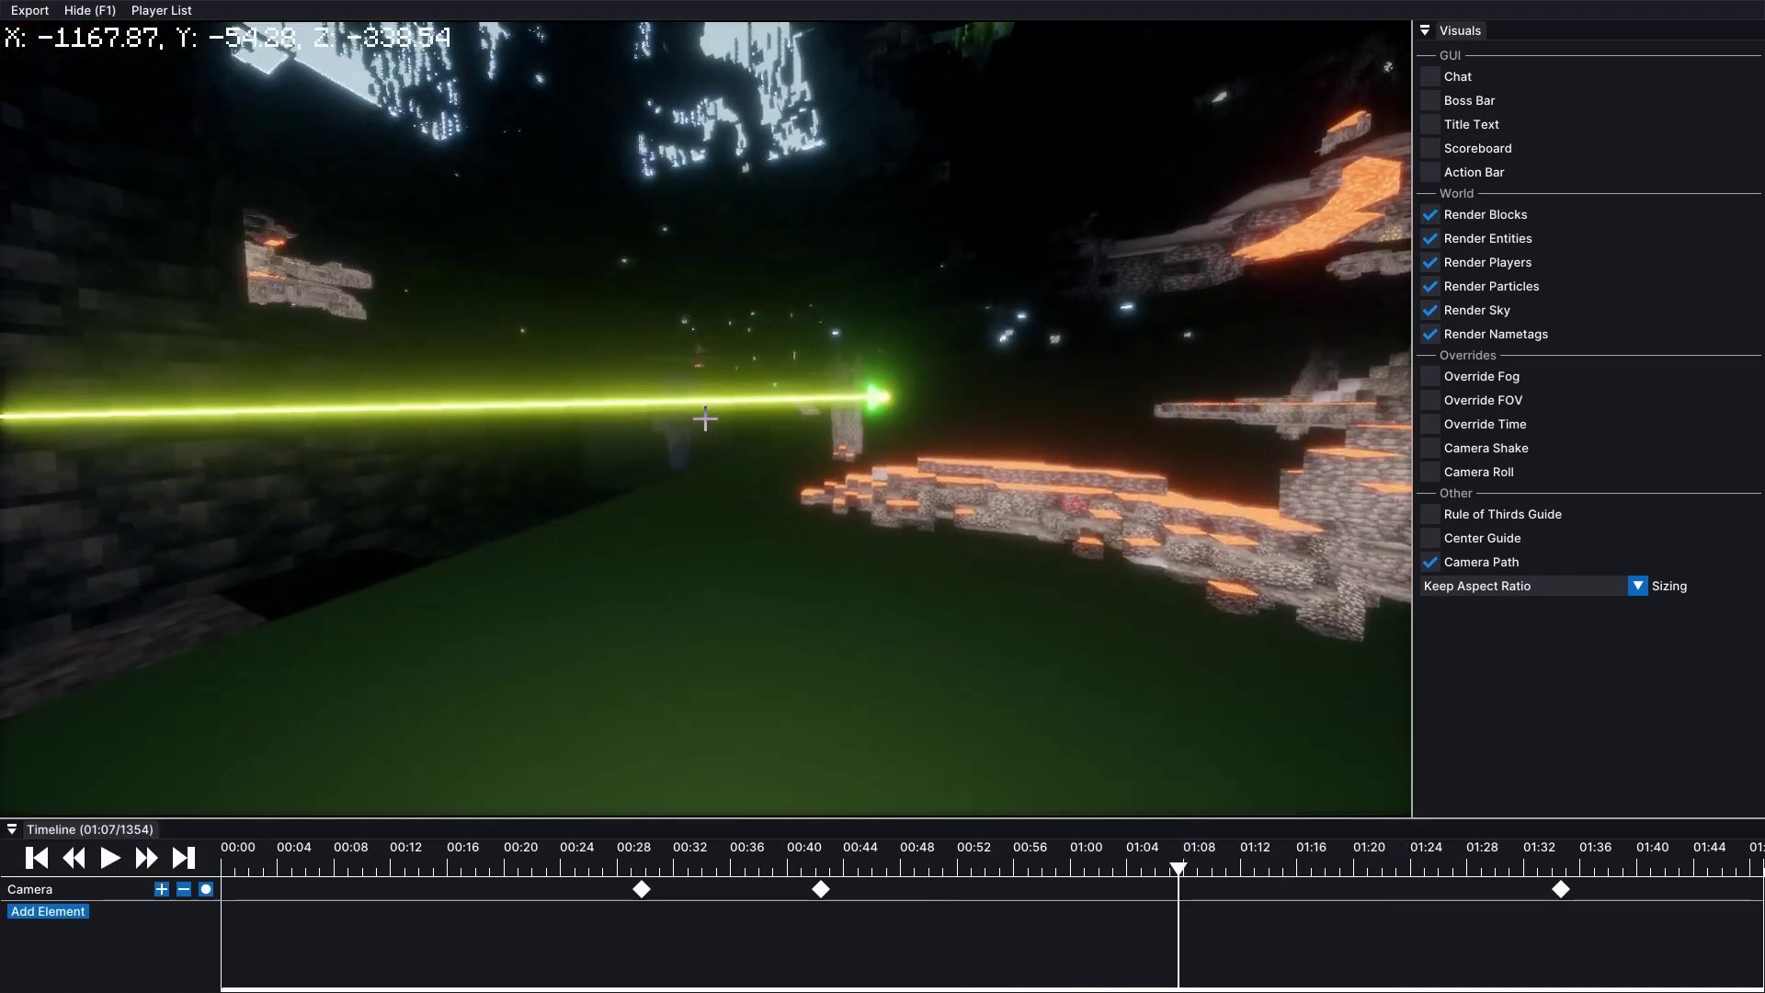
key(w)
key(space)
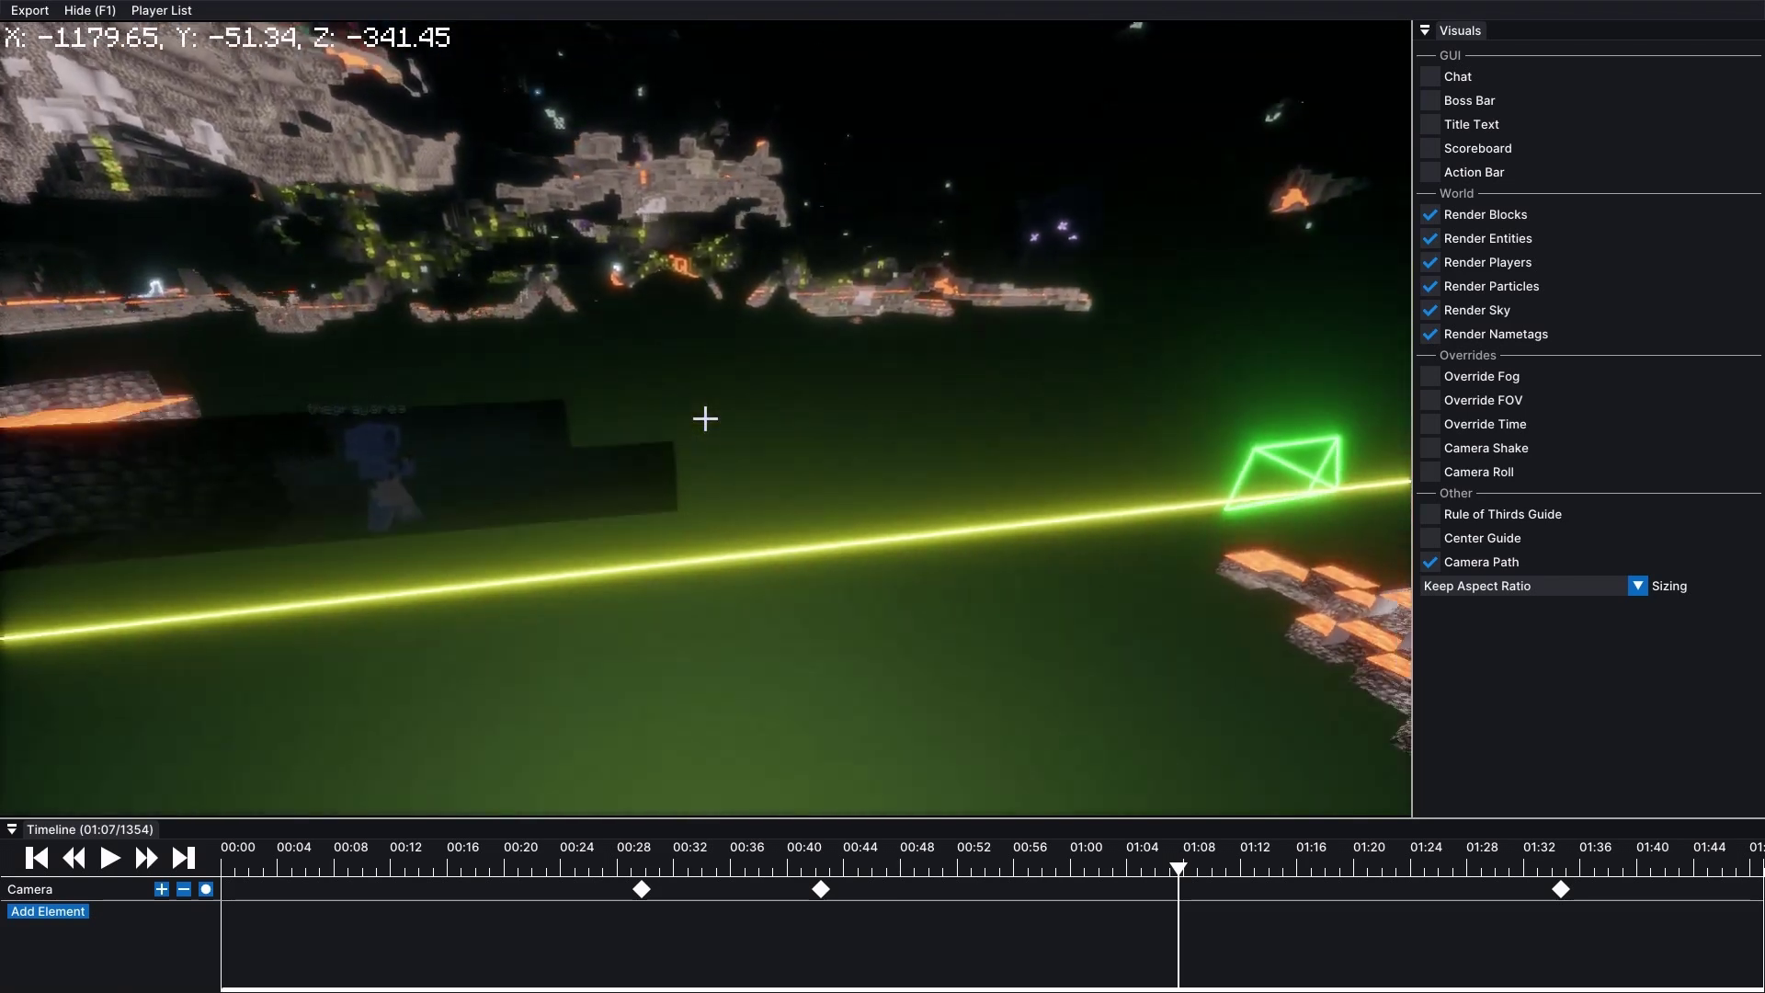
key(d)
key(w)
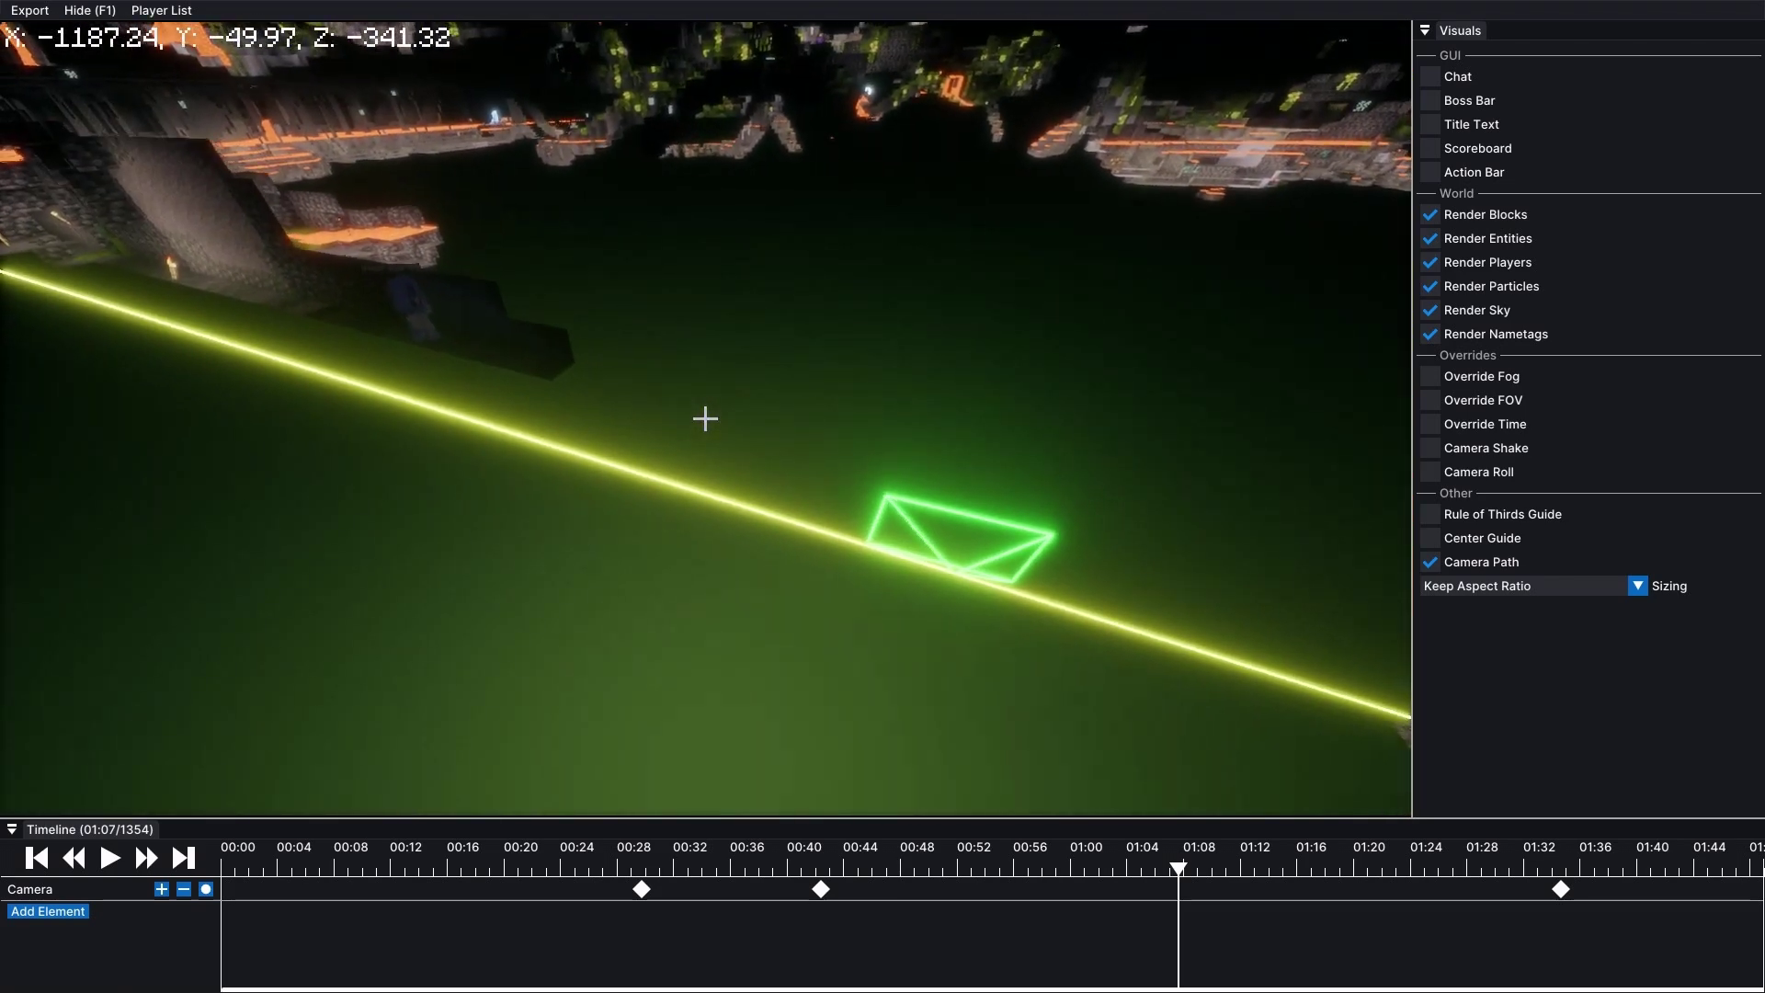
key(shift)
Step: Move the third camera keyframe from 01:34 to the end of the replay timeline to slow the camera's movement
drag(1558, 887, 1640, 889)
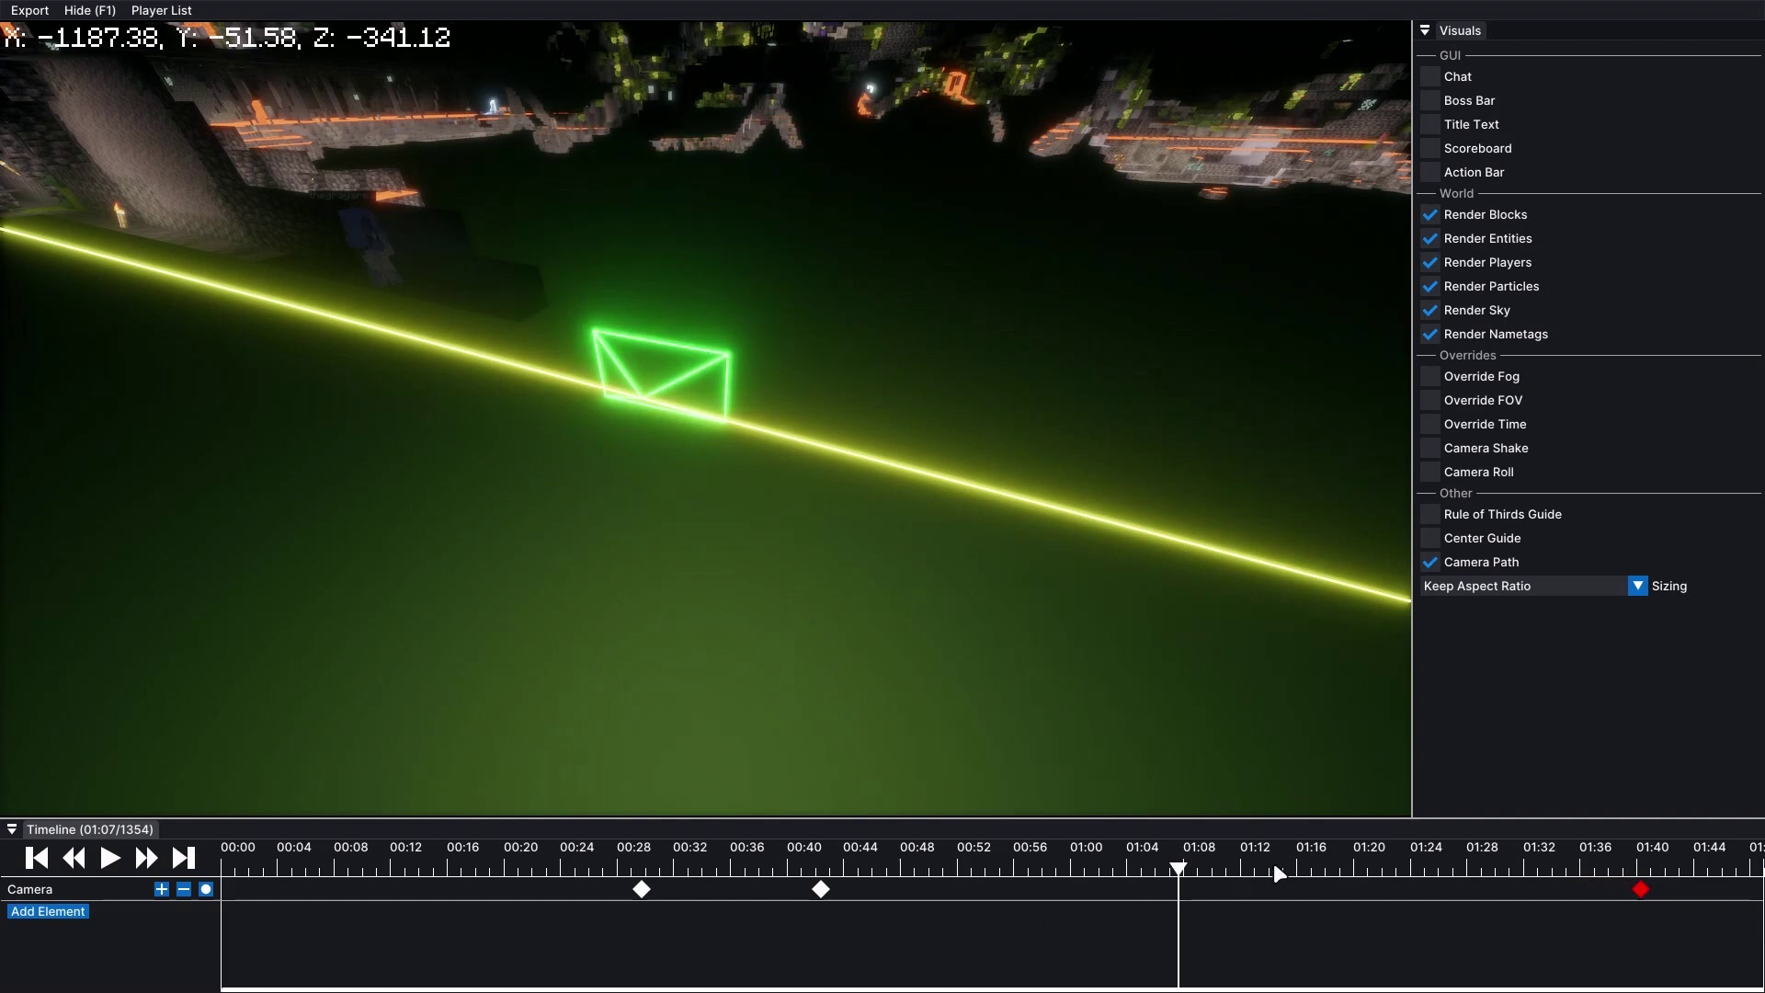
drag(1649, 888, 1756, 884)
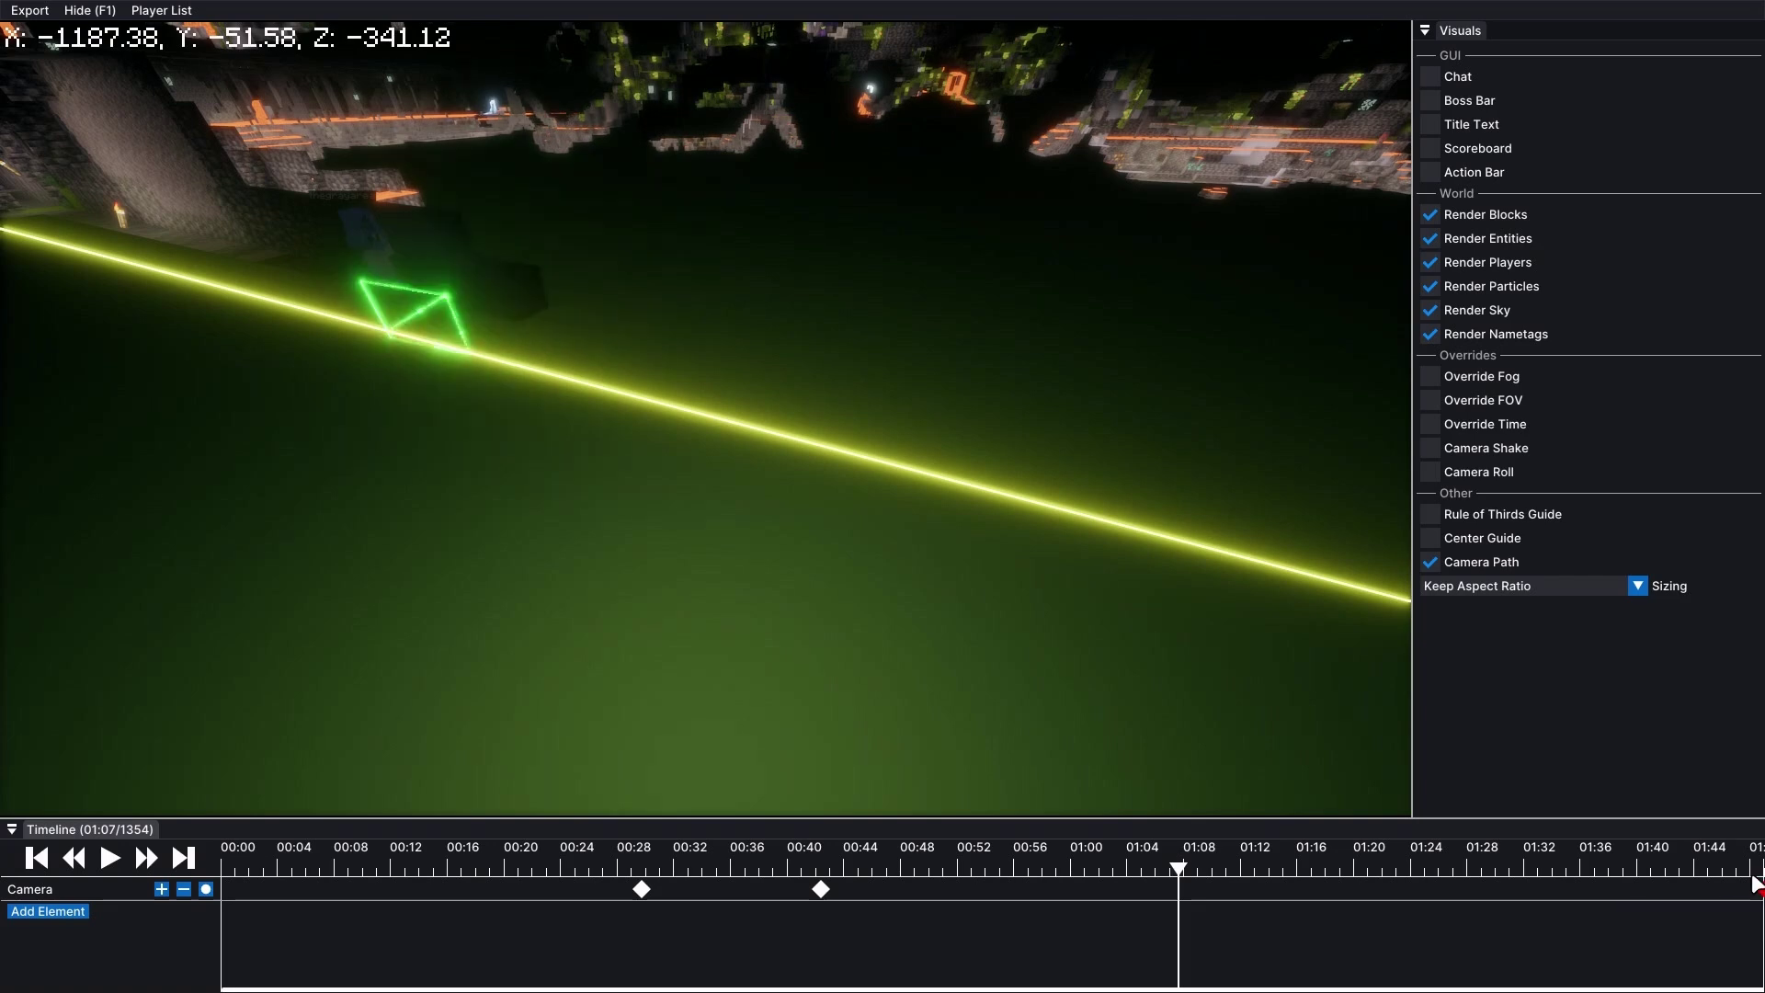
click(961, 740)
key(shift)
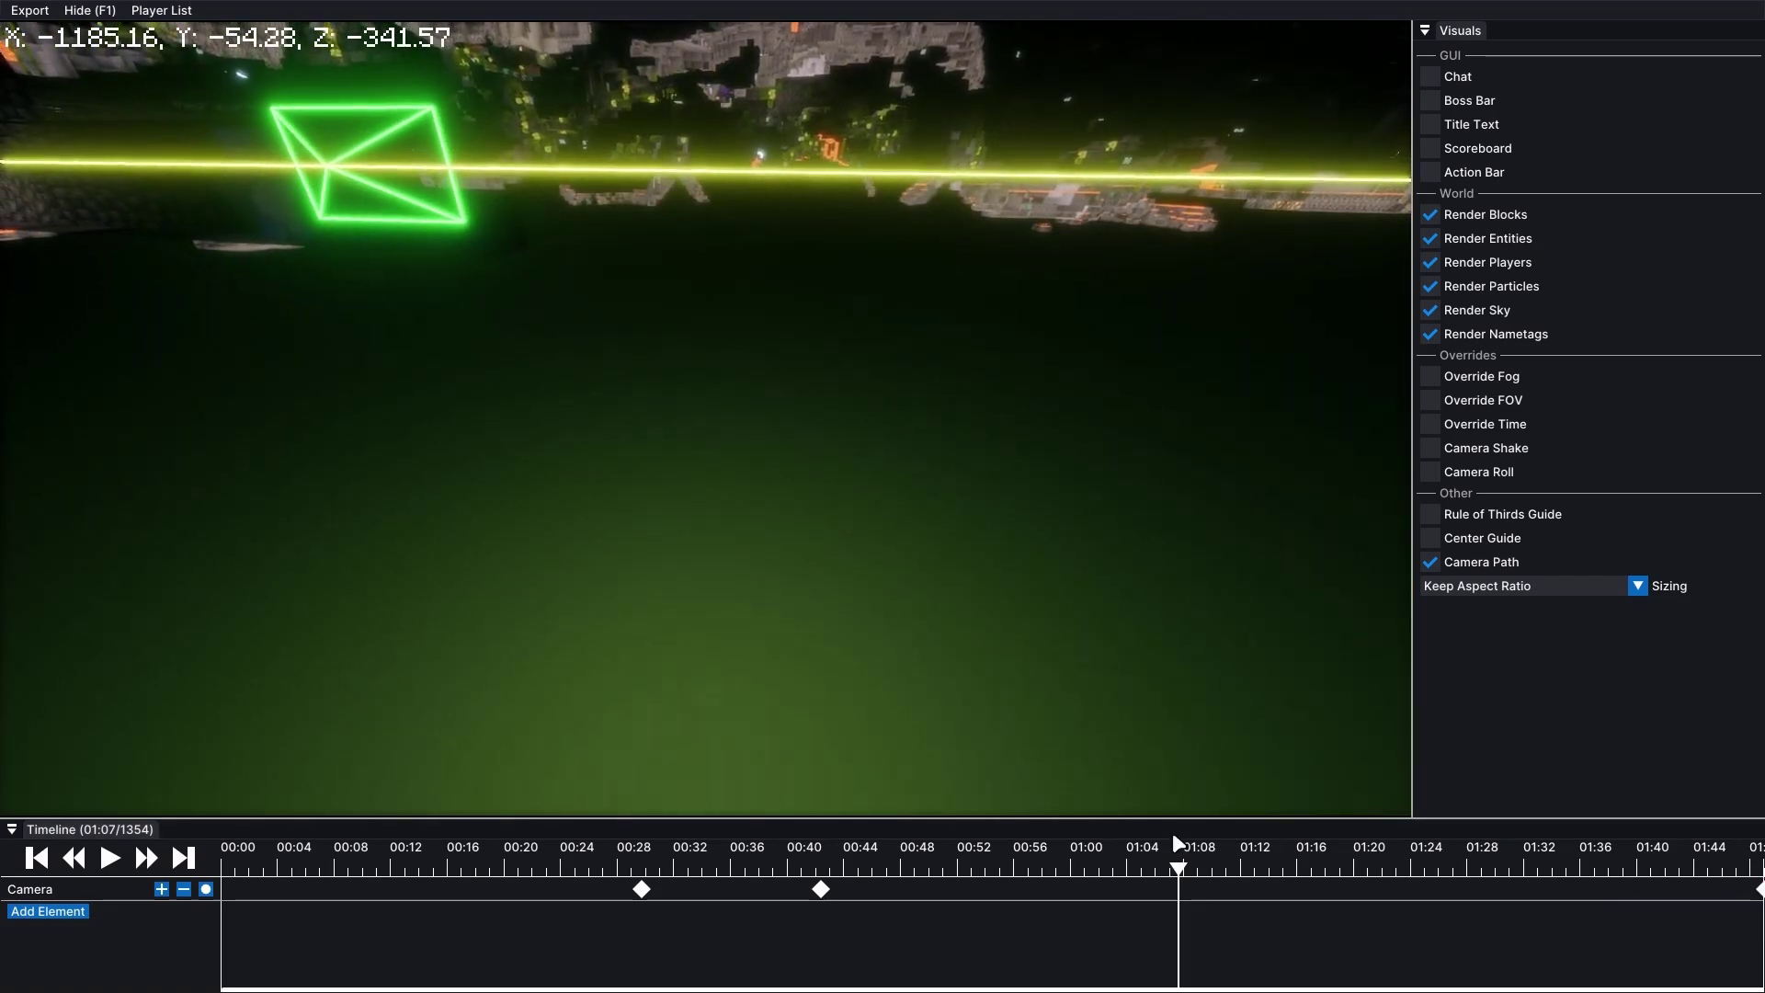
Step: Play the slowed camera move from 01:07, scrub the replay to 01:19, and fly the camera up to the player
click(111, 857)
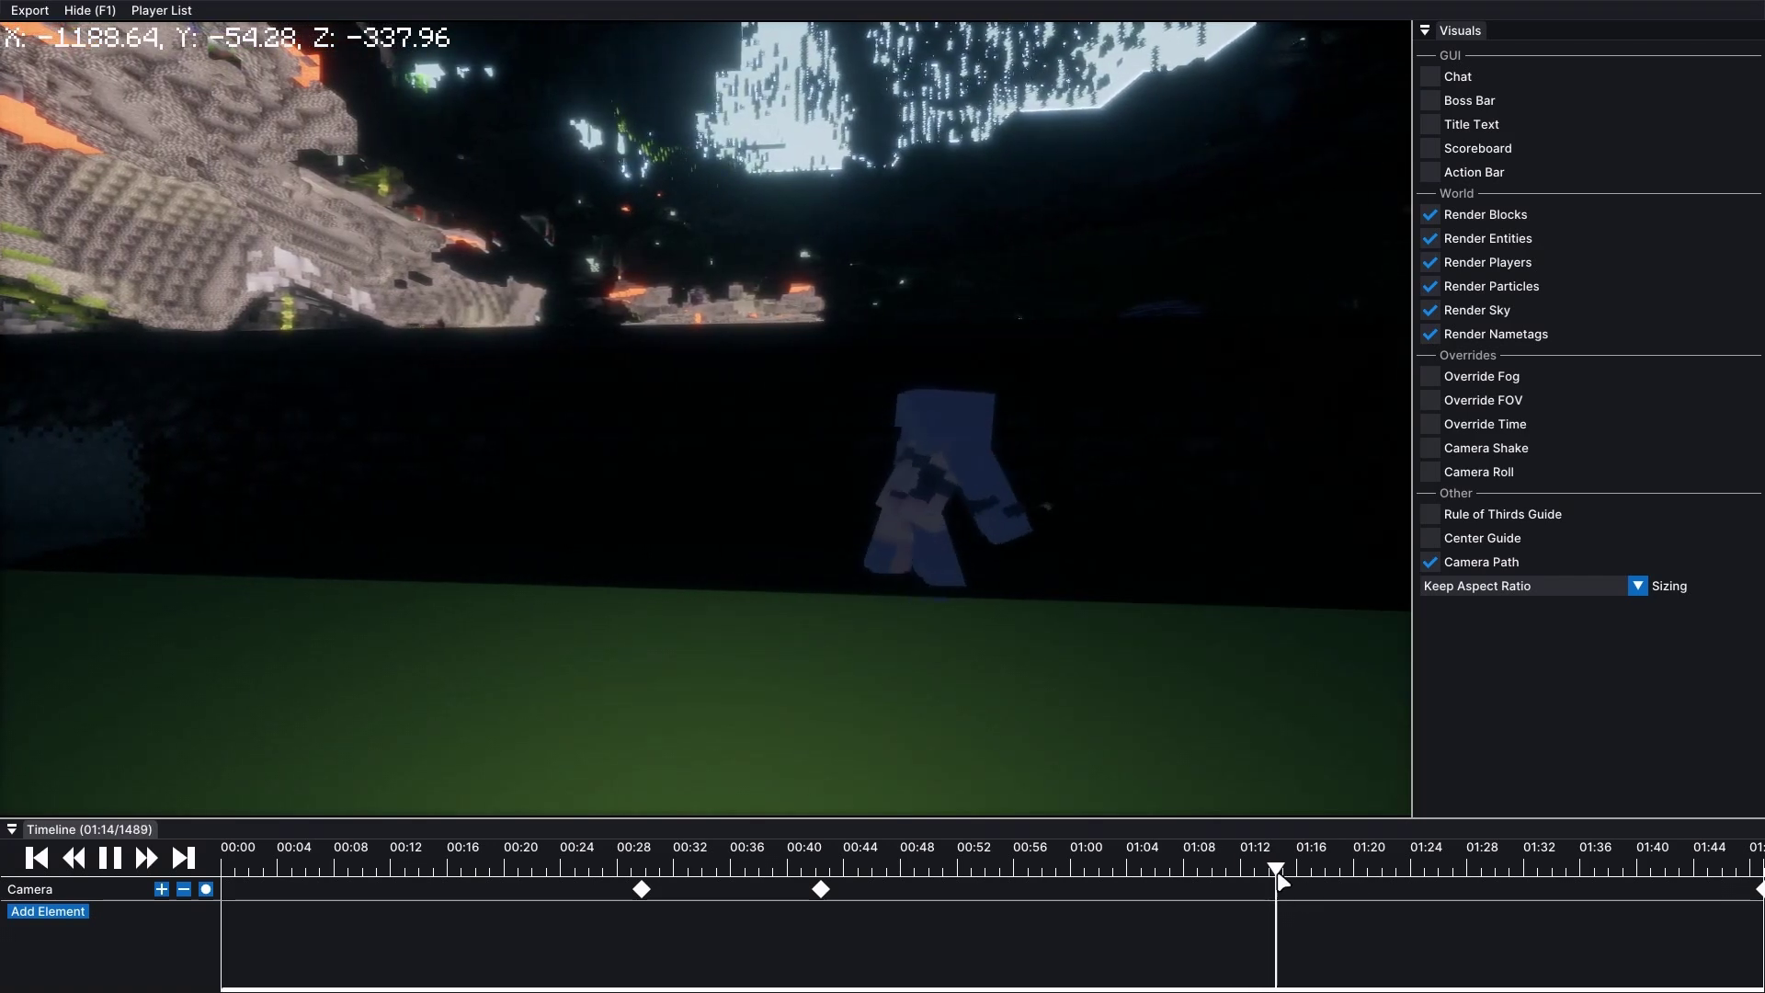
drag(1276, 866, 1339, 872)
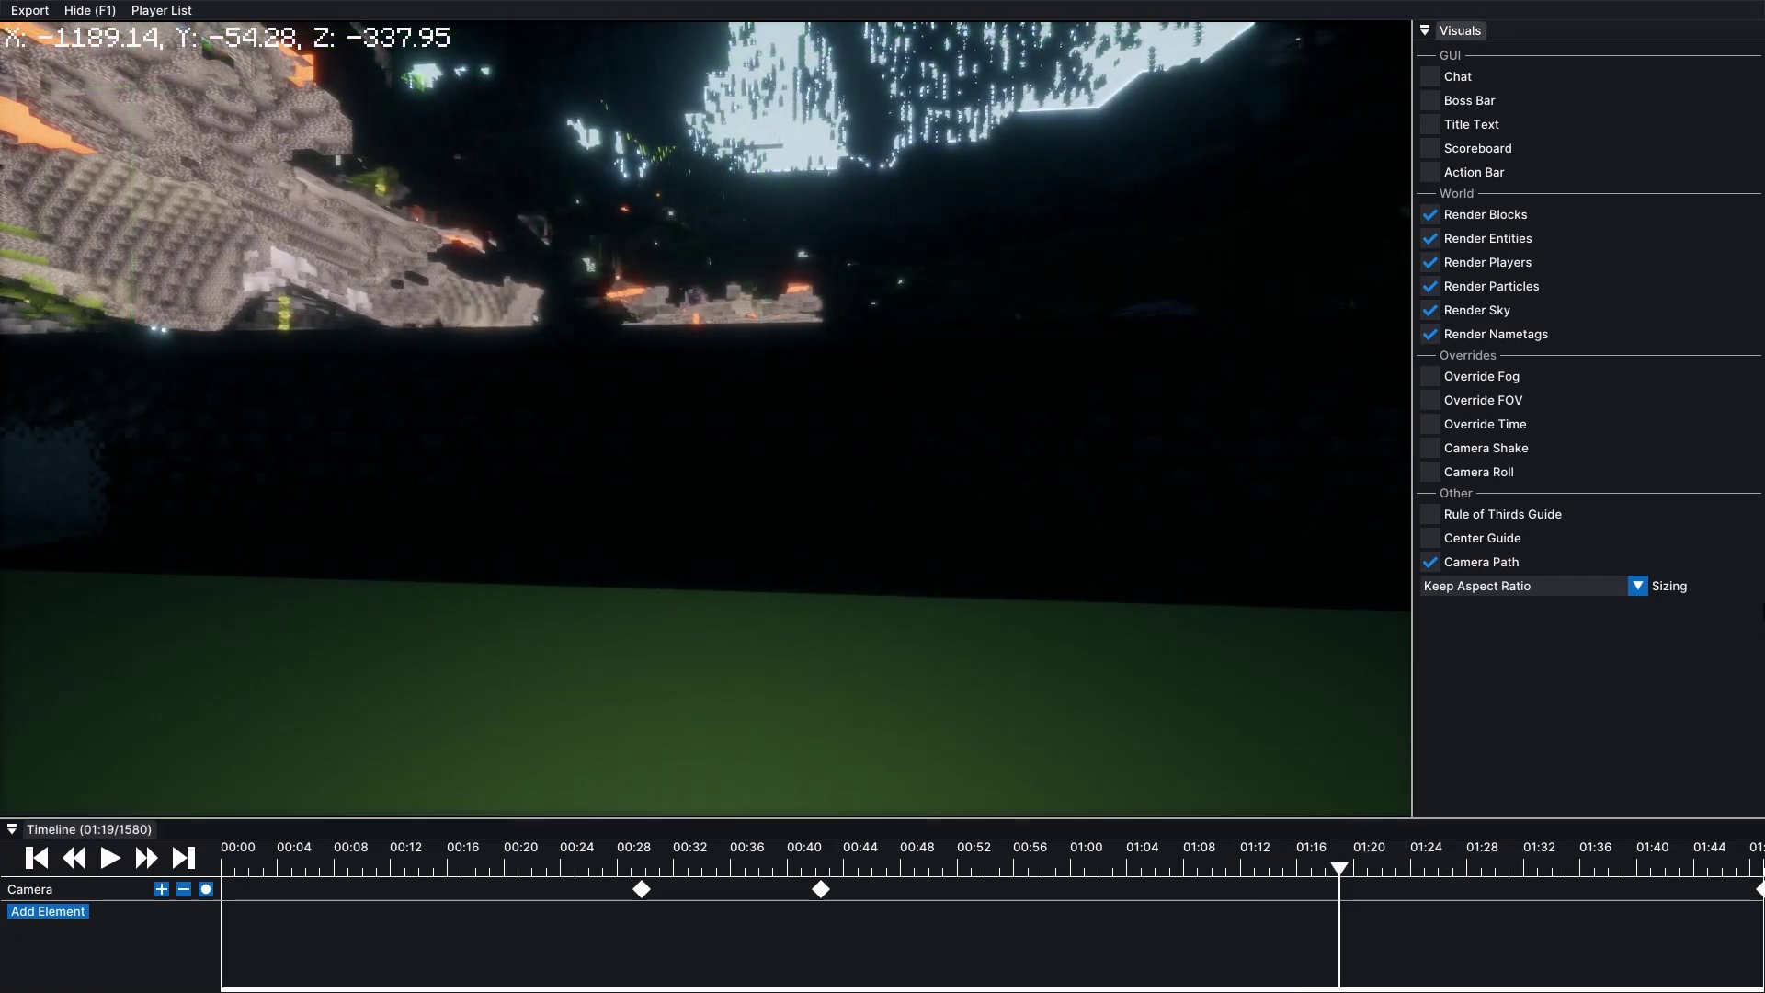
click(641, 525)
key(w)
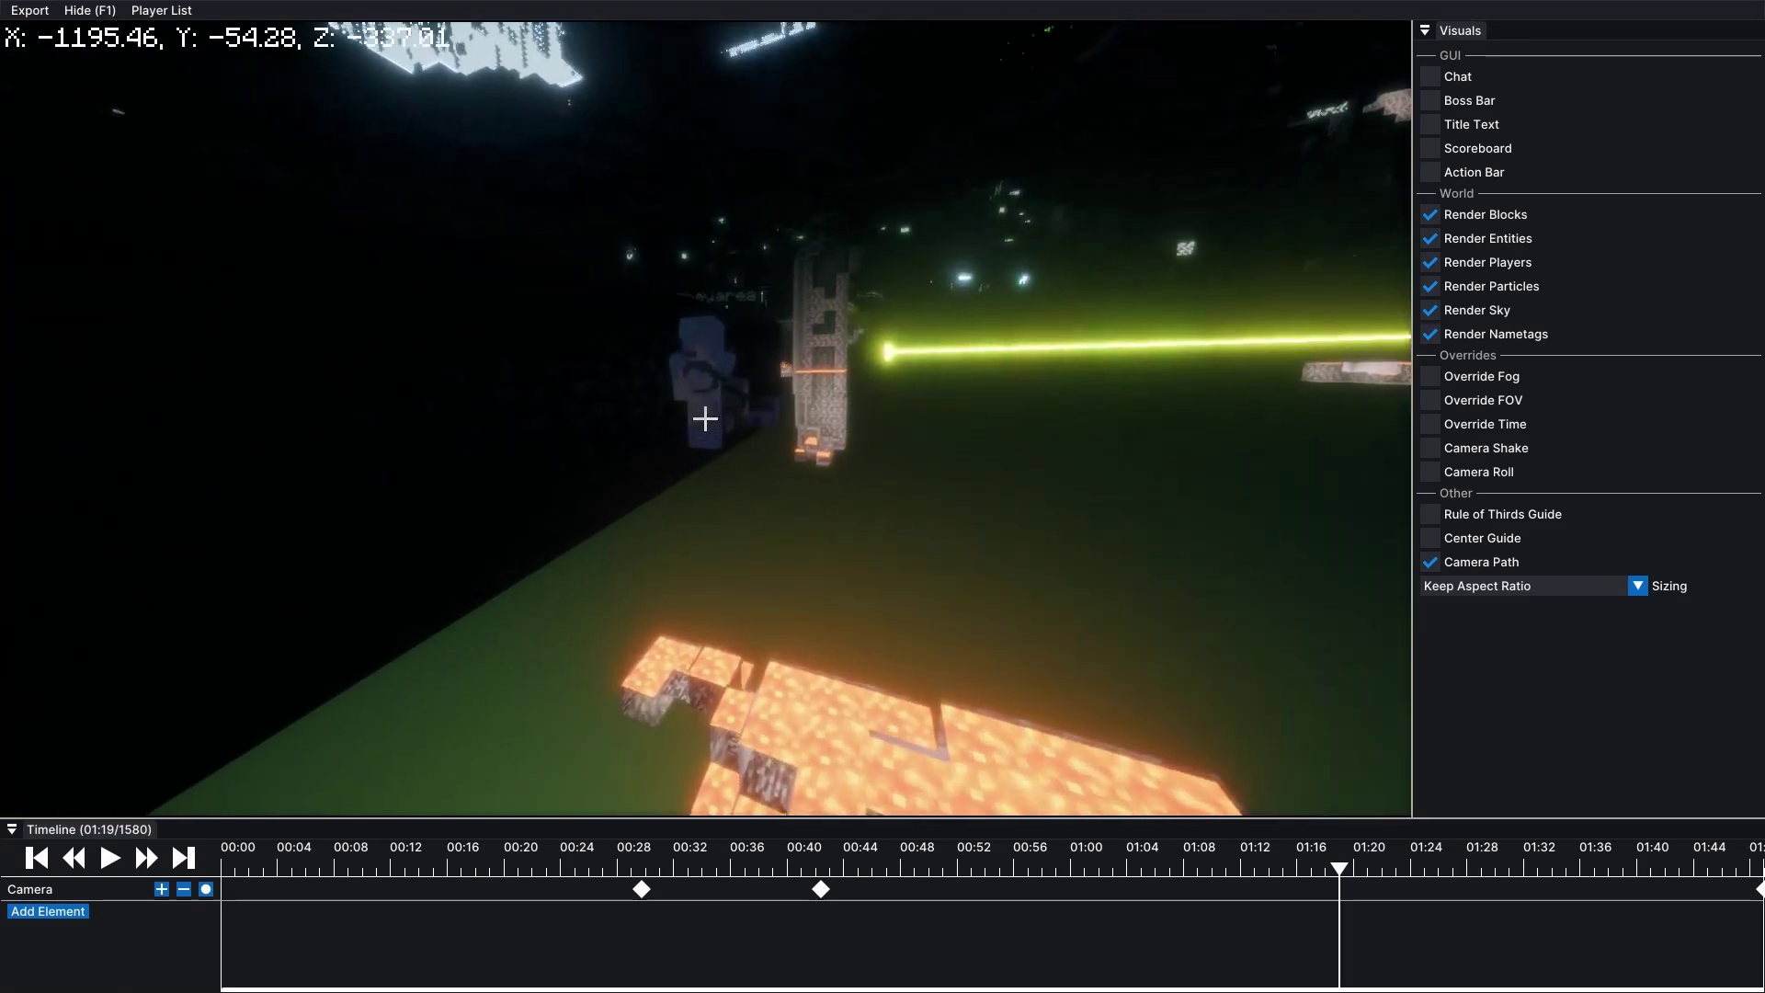
key(w)
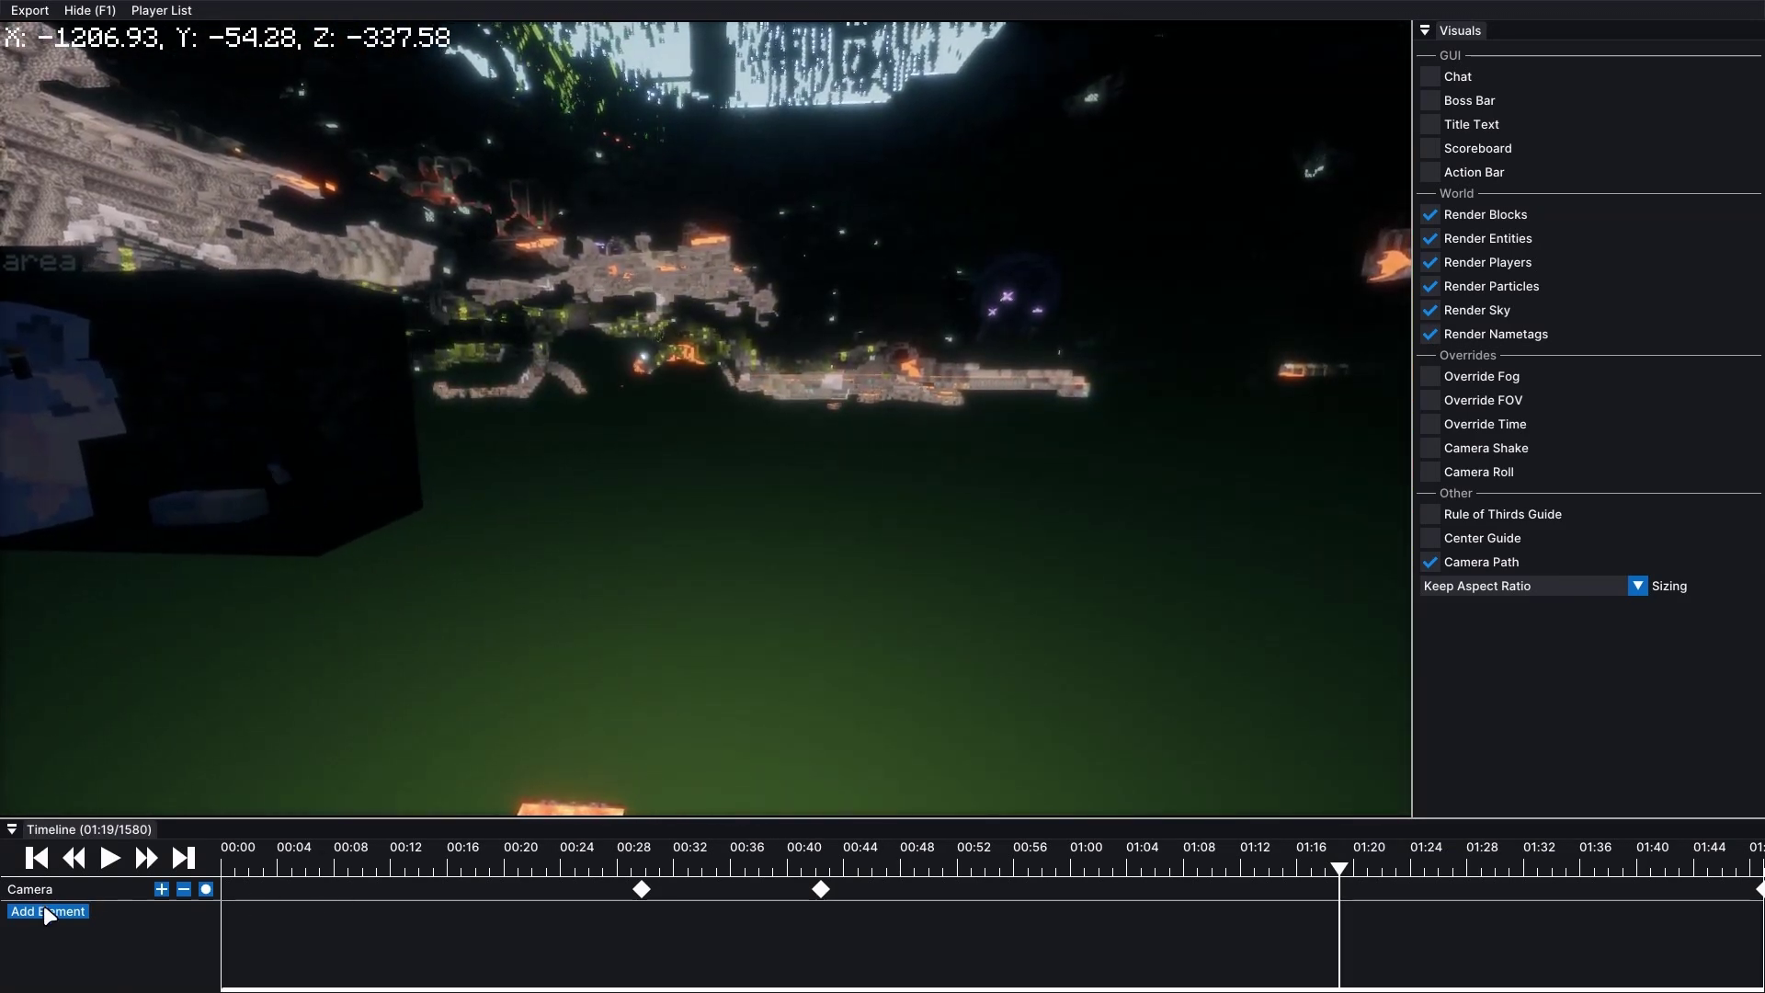
Step: Review the timeline element types that can be added, and fly the camera around beside the player
click(46, 908)
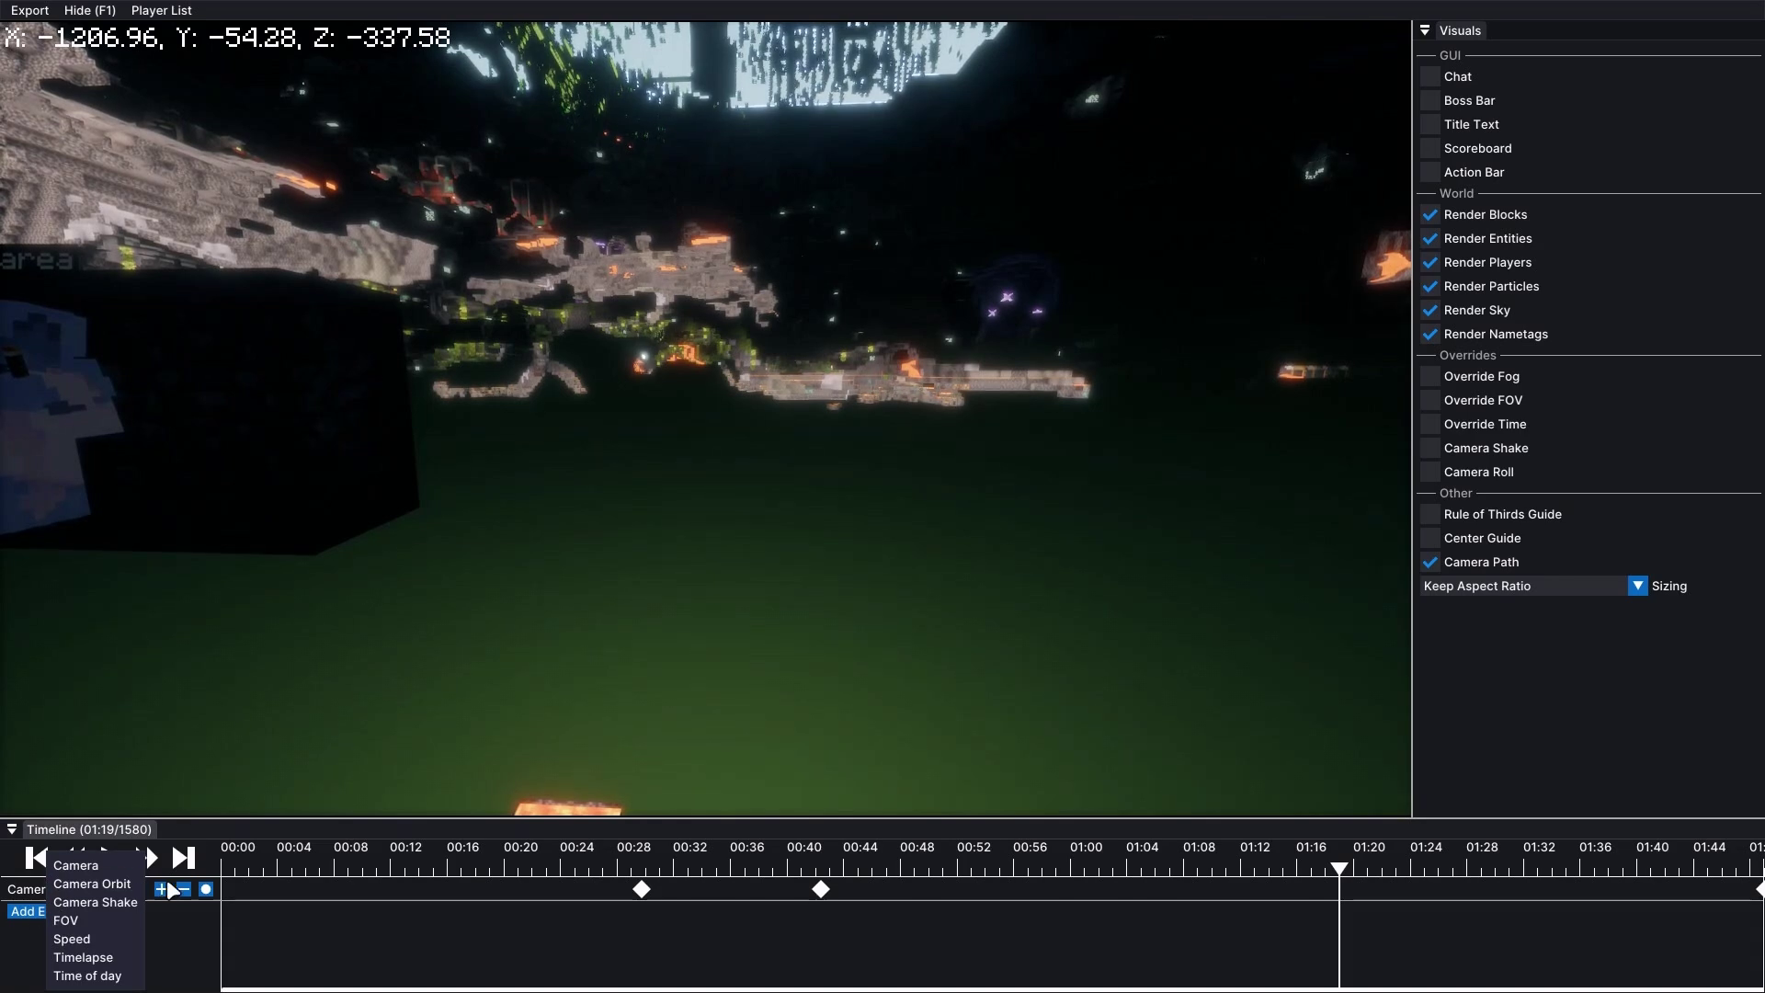
click(526, 672)
click(65, 708)
key(w)
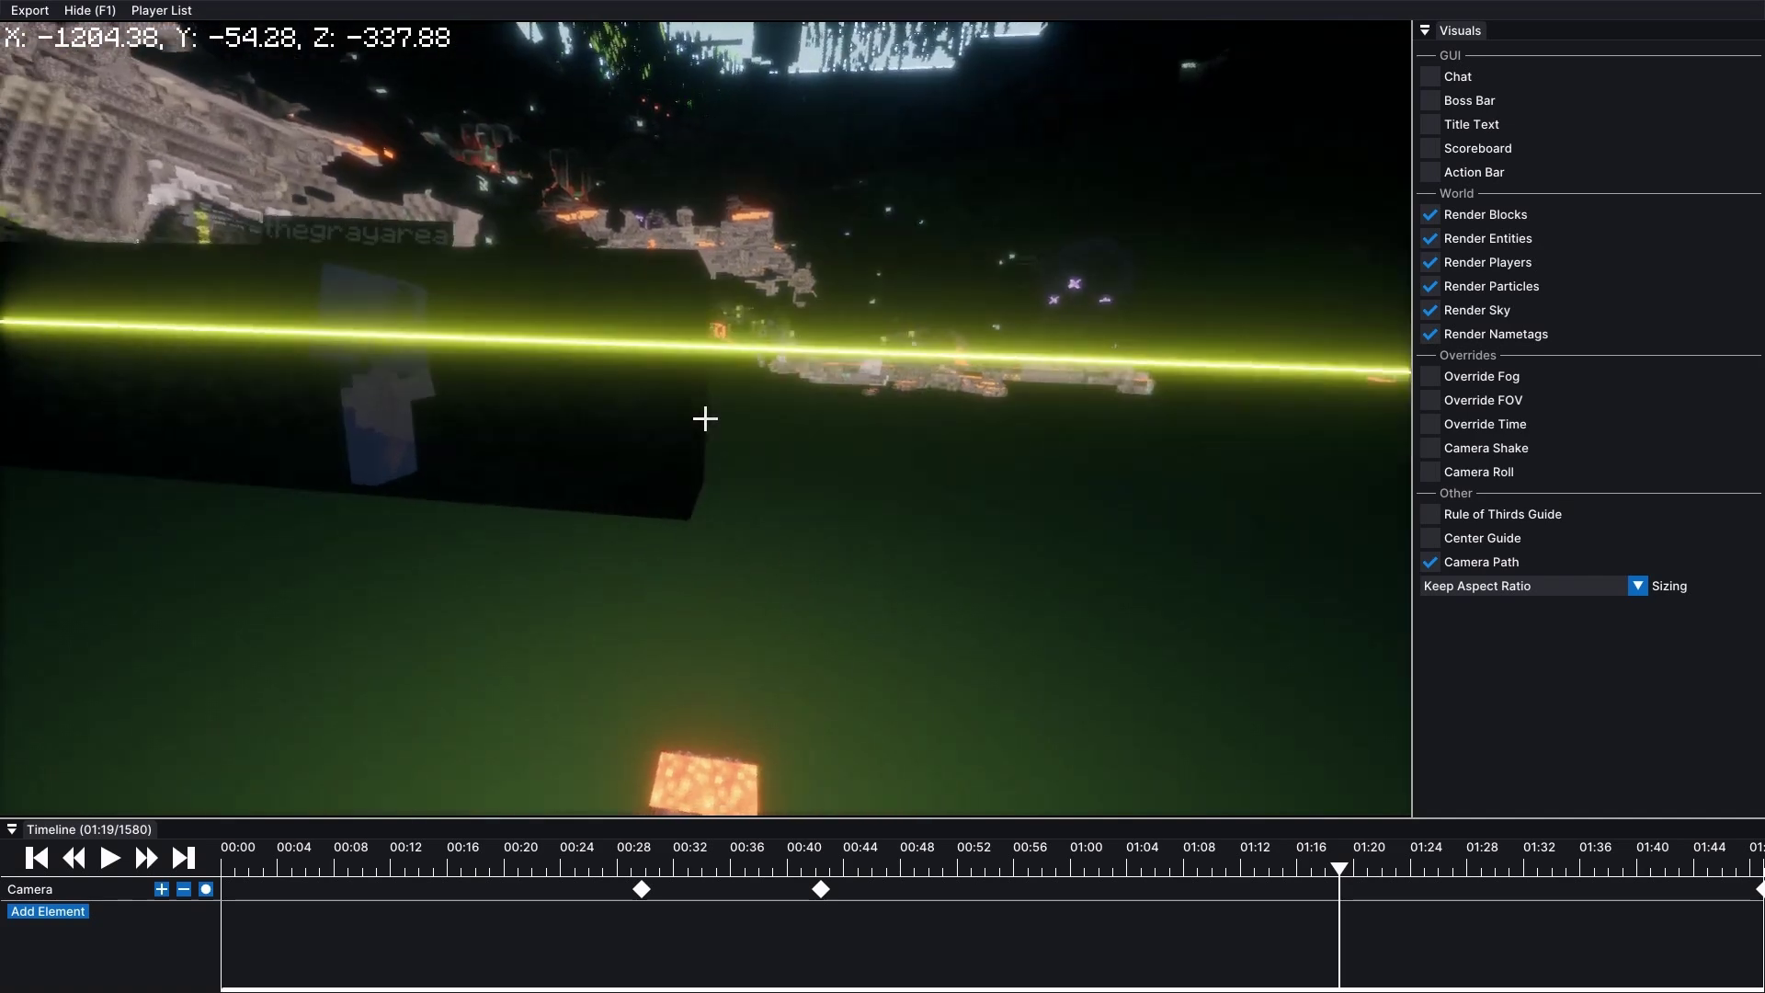
key(d)
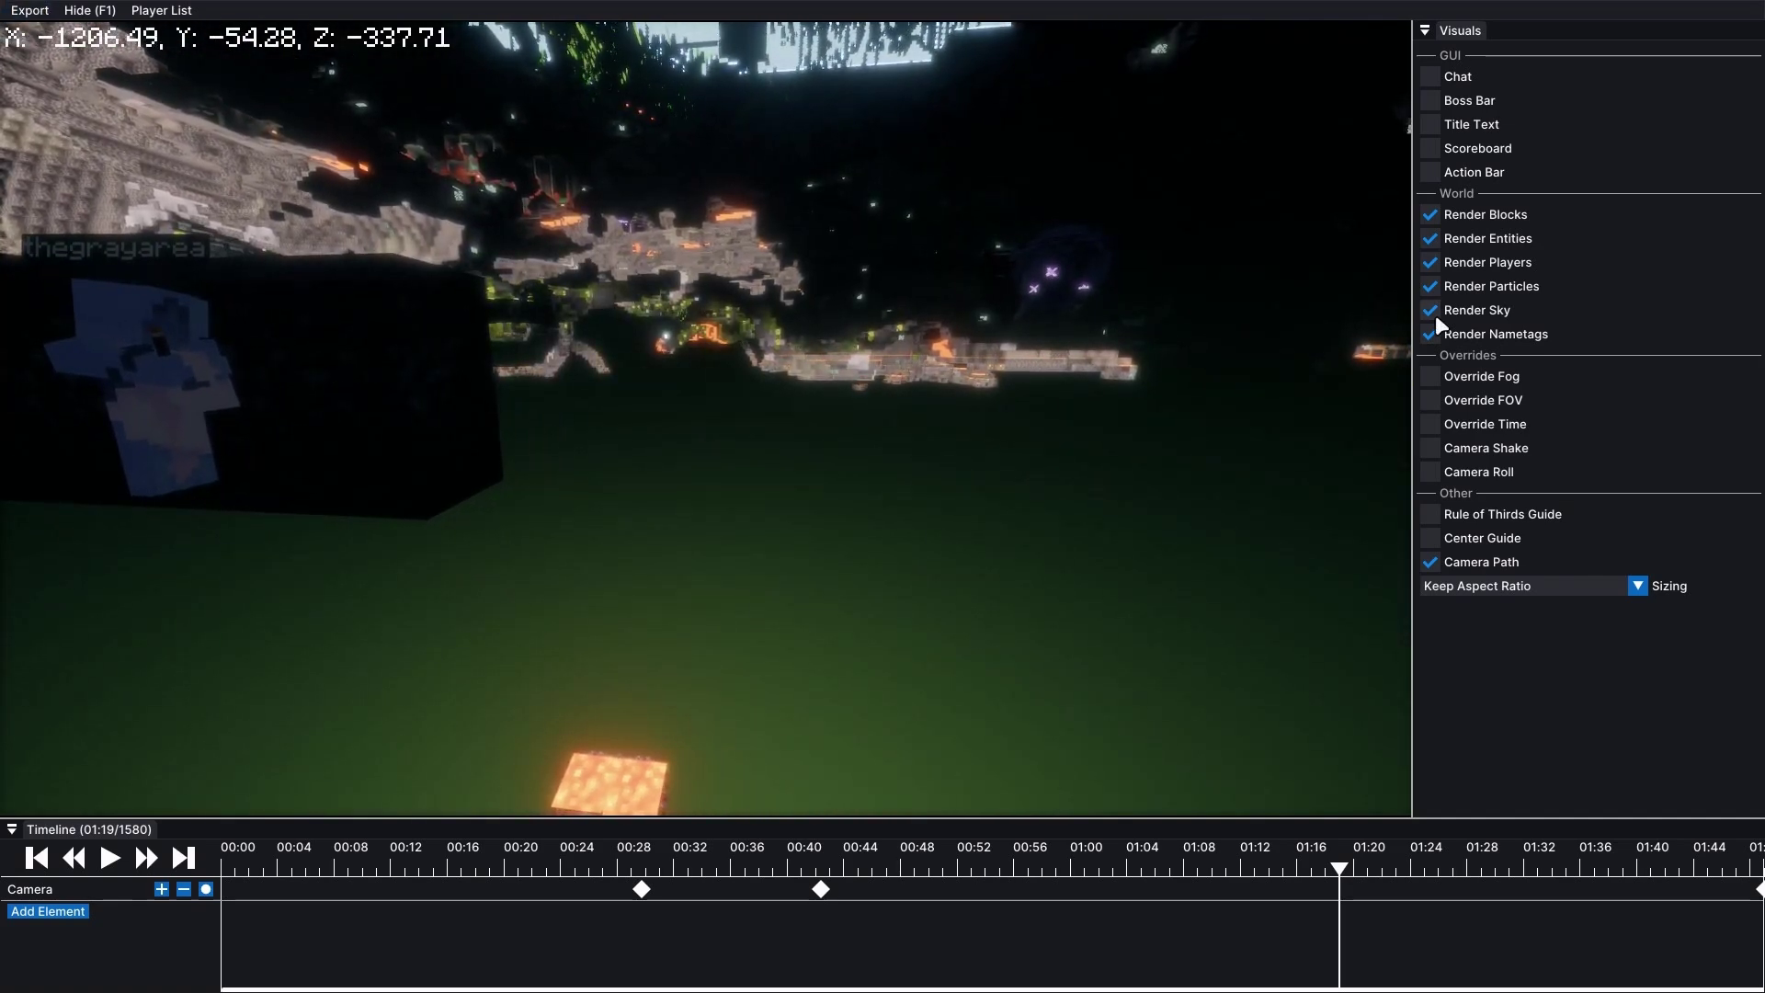
Step: Try the fog override and the block and player rendering options, restoring each one
click(1432, 375)
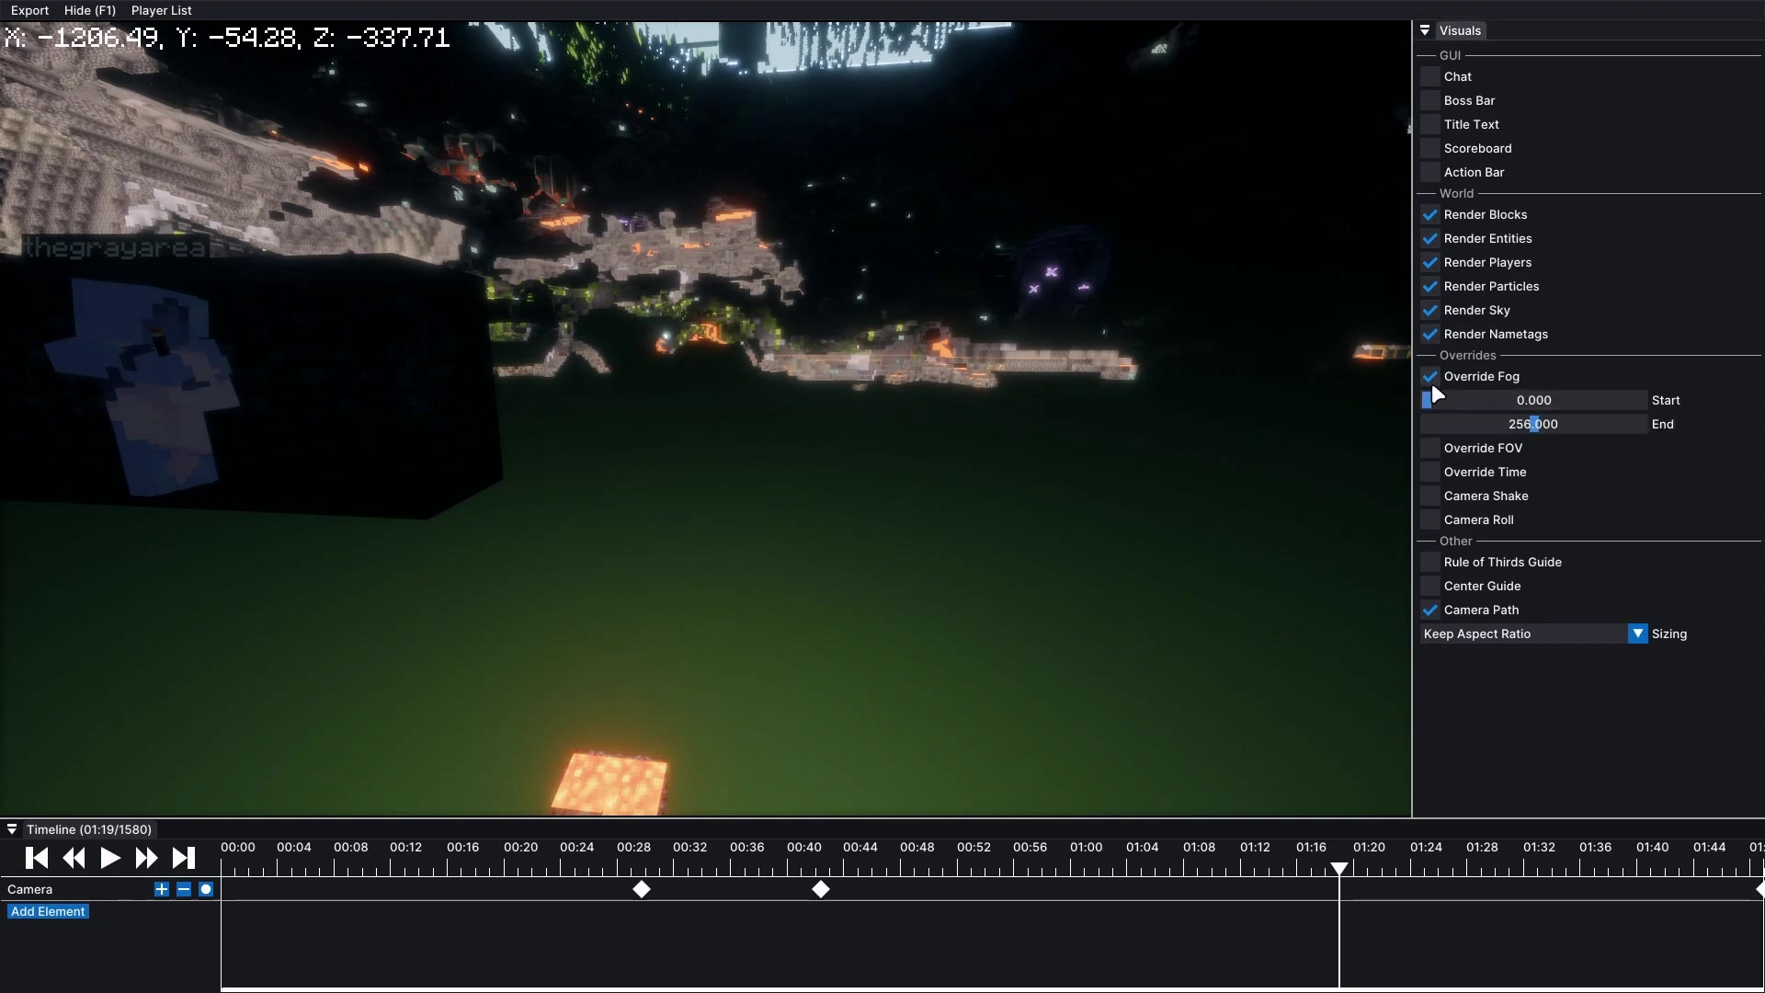
click(1431, 379)
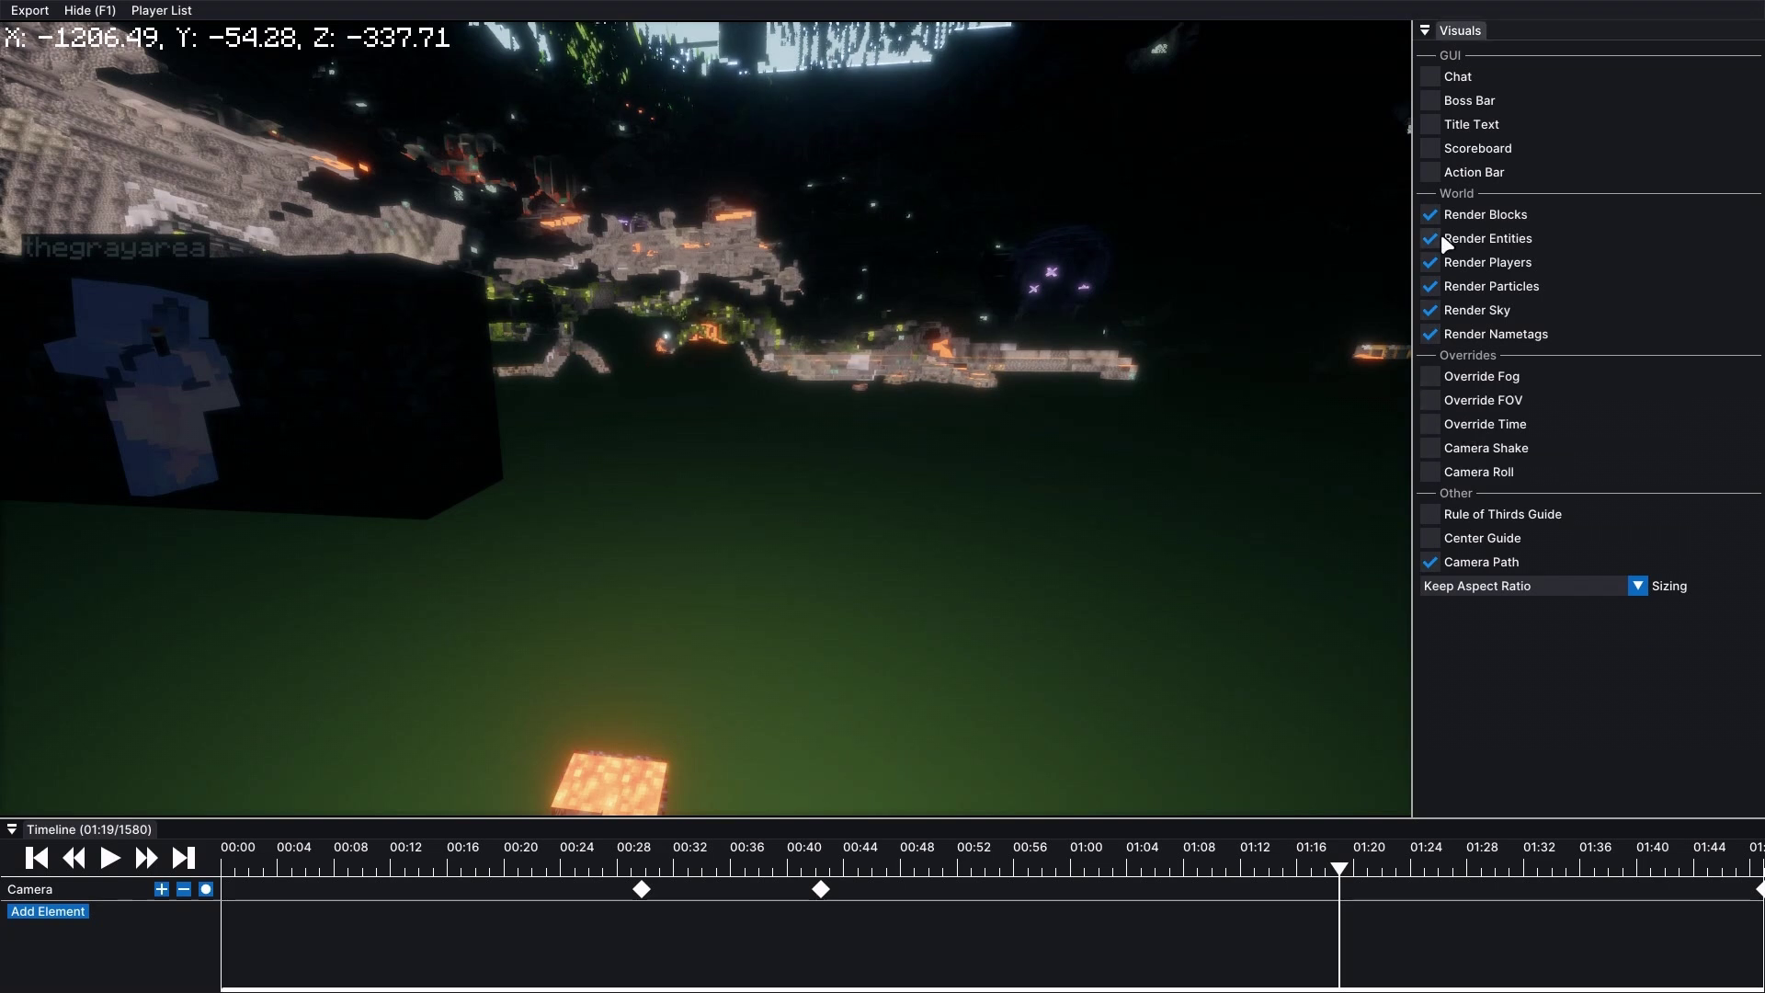
click(1428, 212)
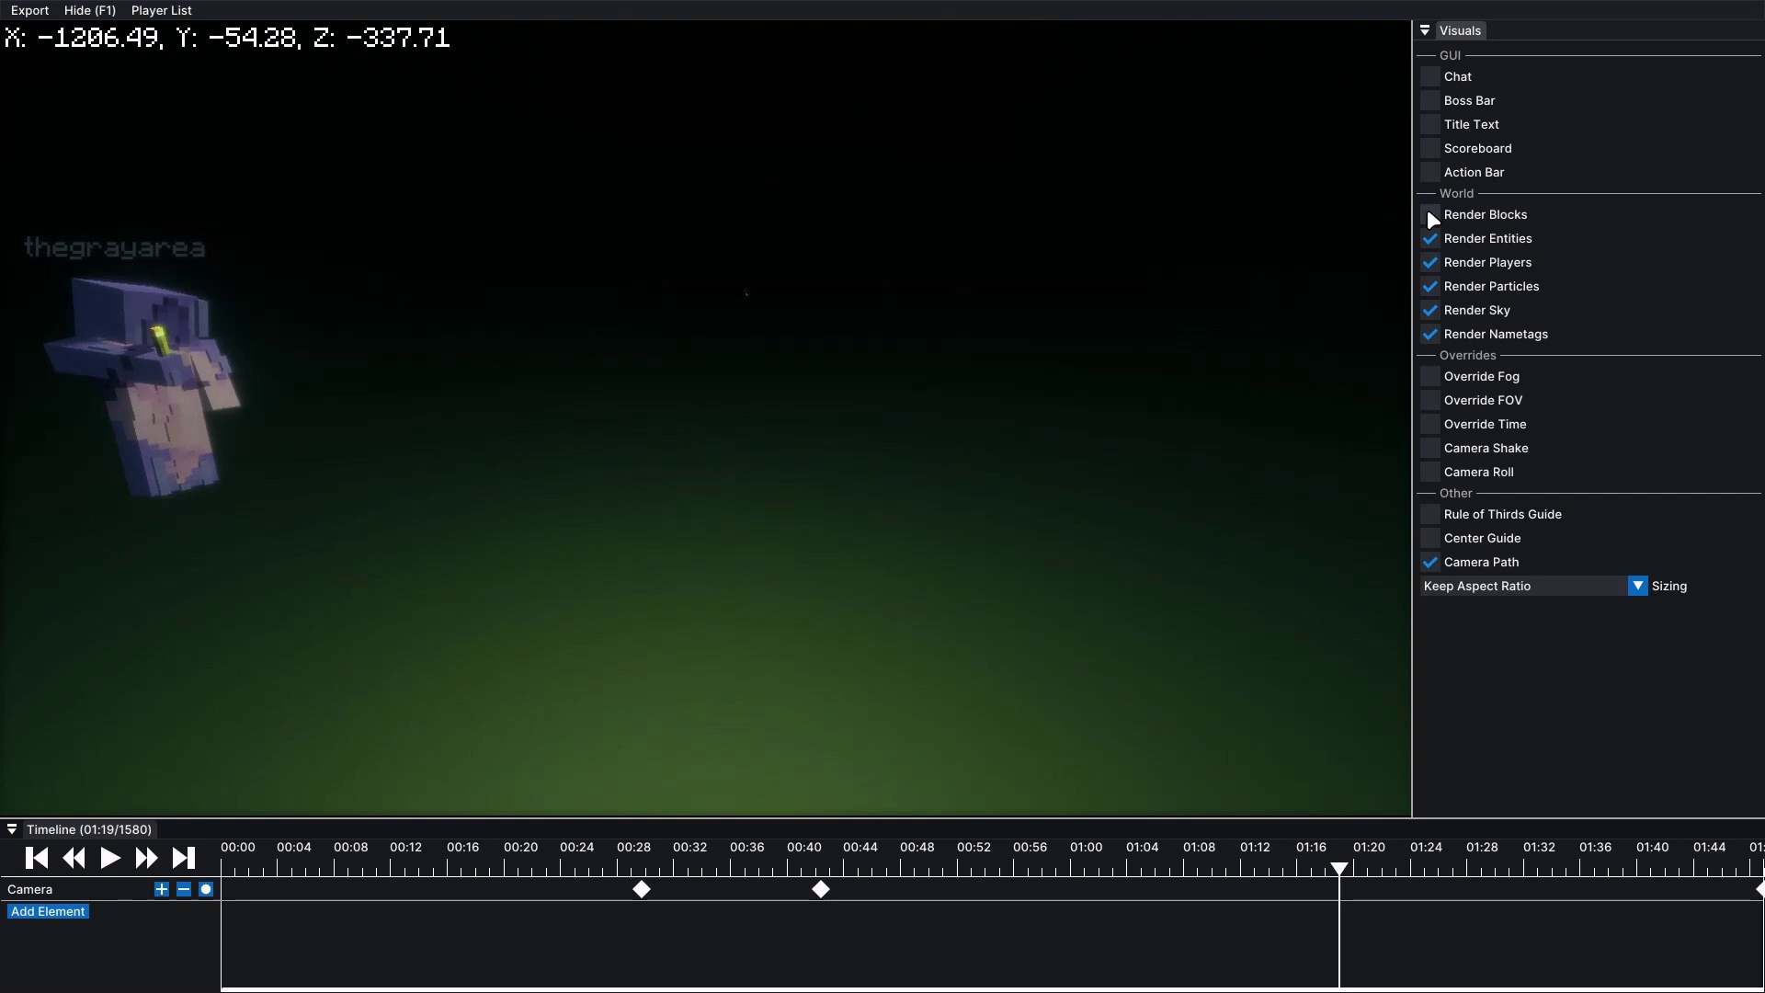
click(1430, 217)
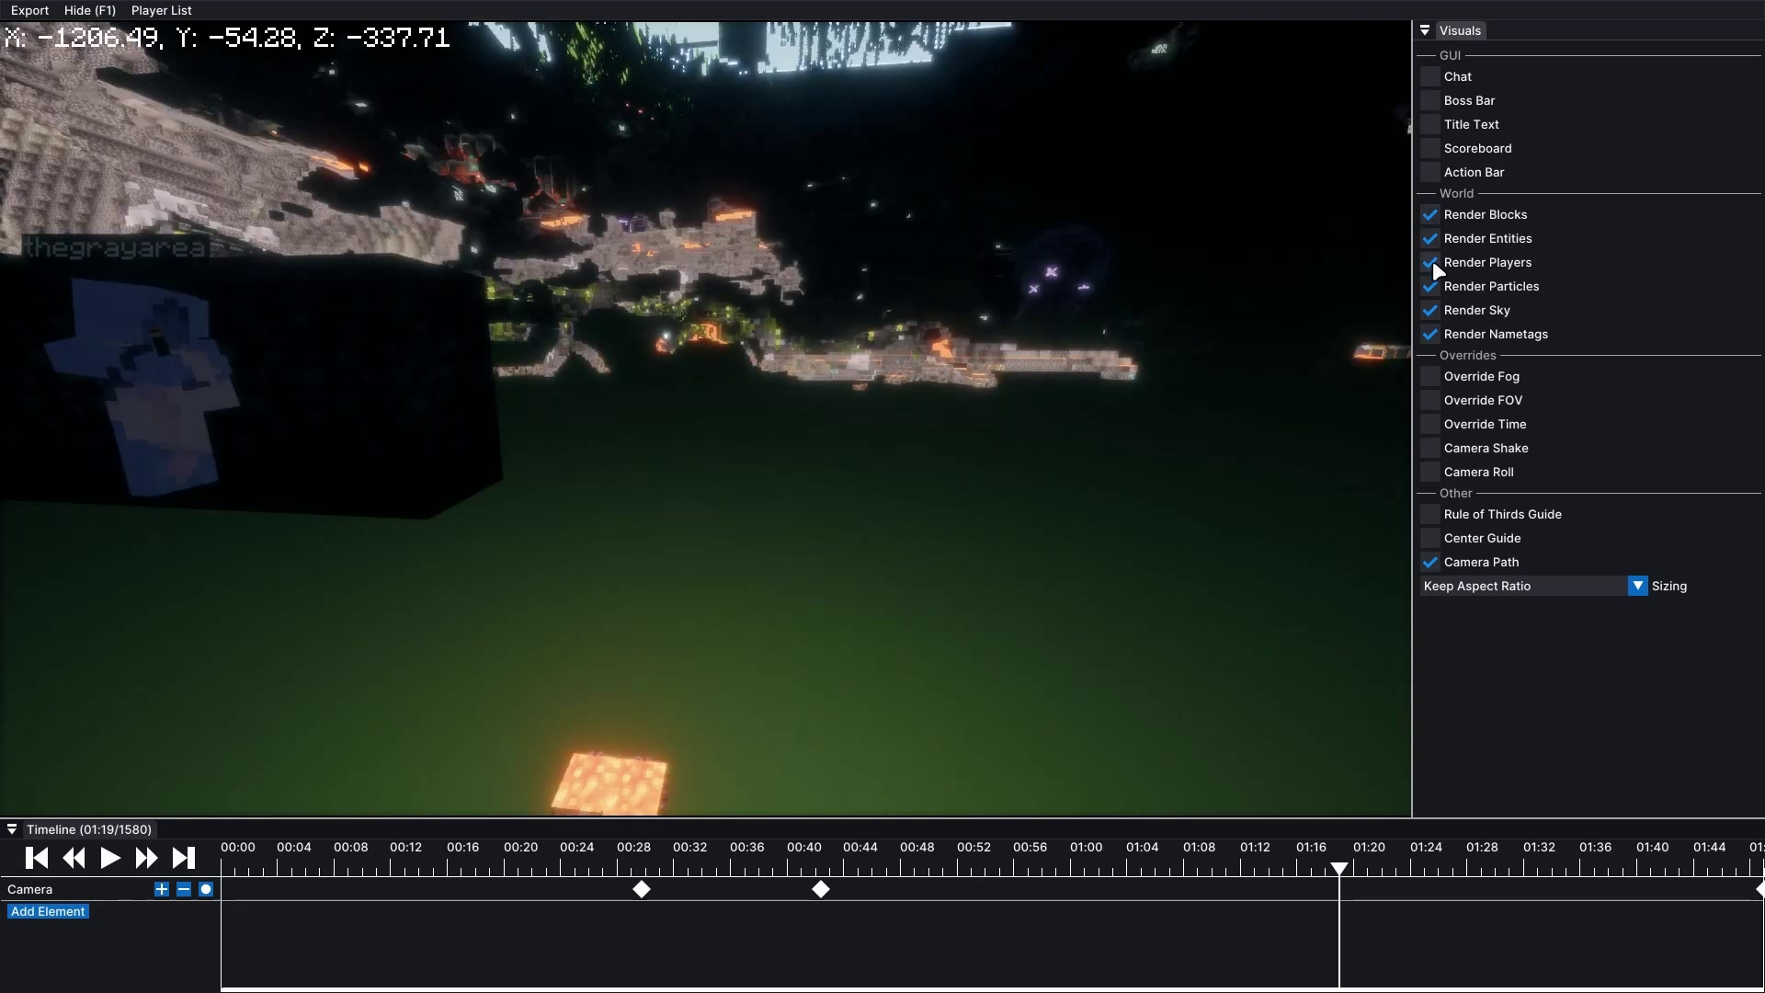
click(1430, 262)
click(1430, 262)
Step: Turn off nametag rendering and adjust the camera view beside the player
click(1432, 338)
drag(588, 457, 718, 404)
key(a)
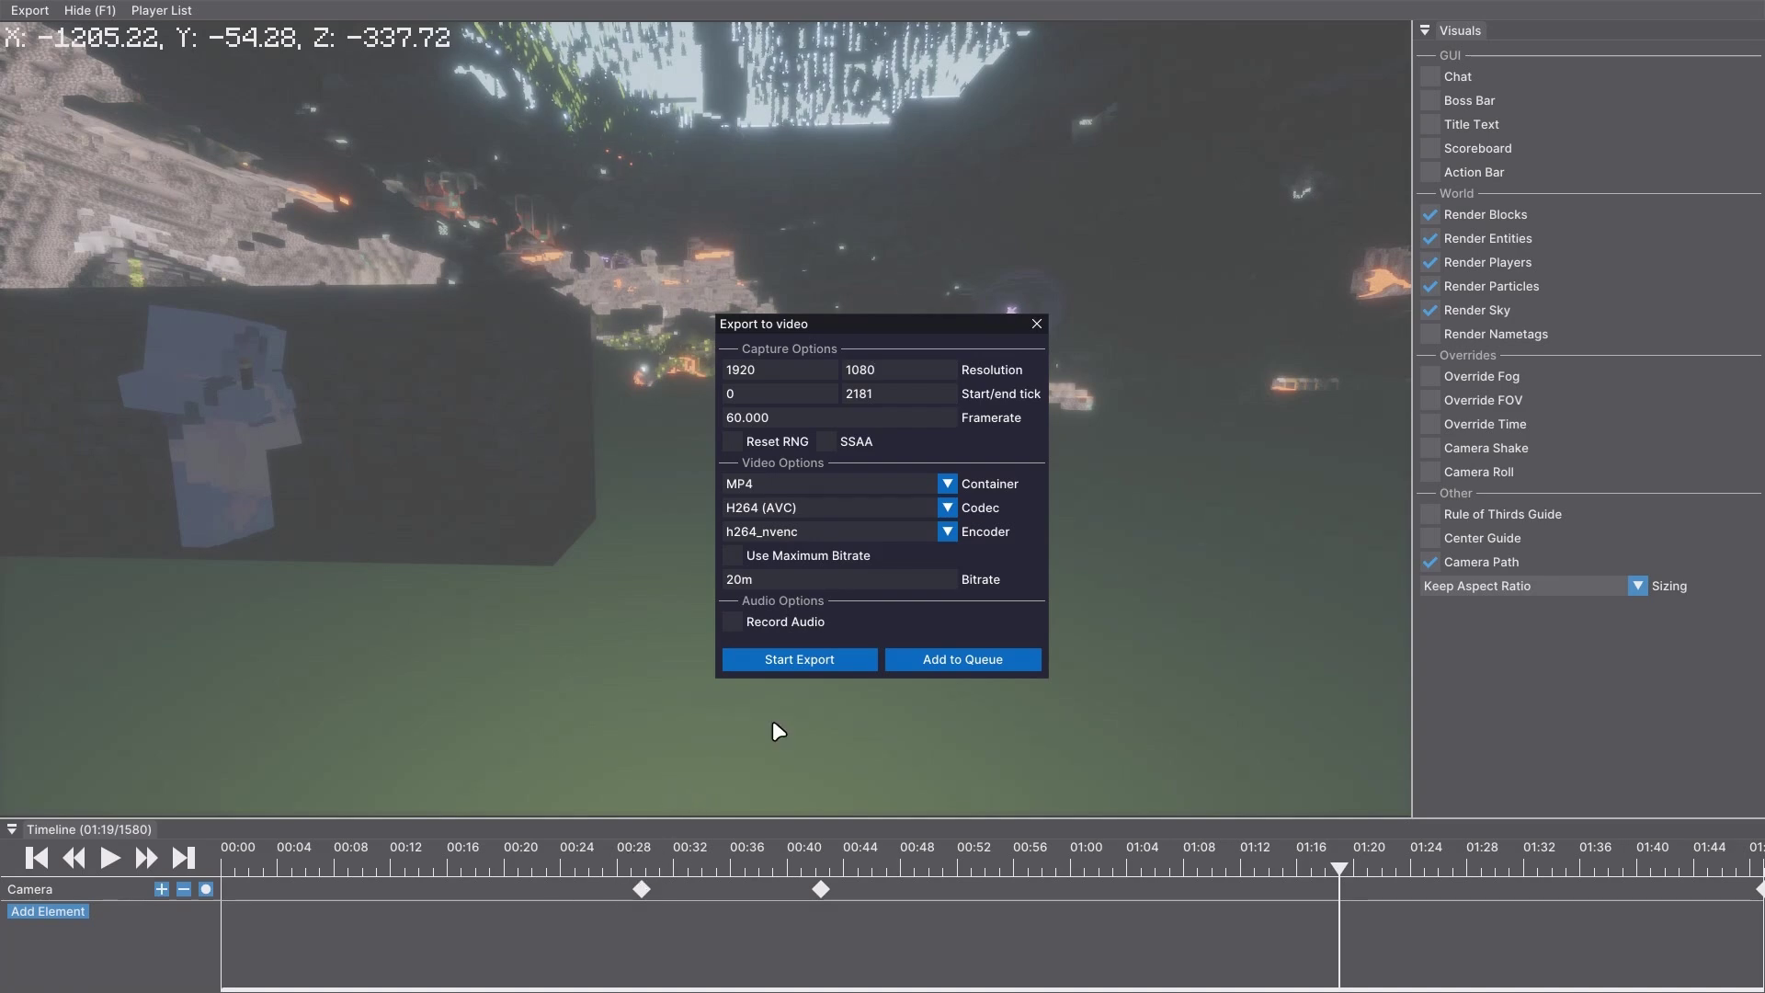
Step: Close the video export settings and check the tick of the first camera keyframe
click(1036, 323)
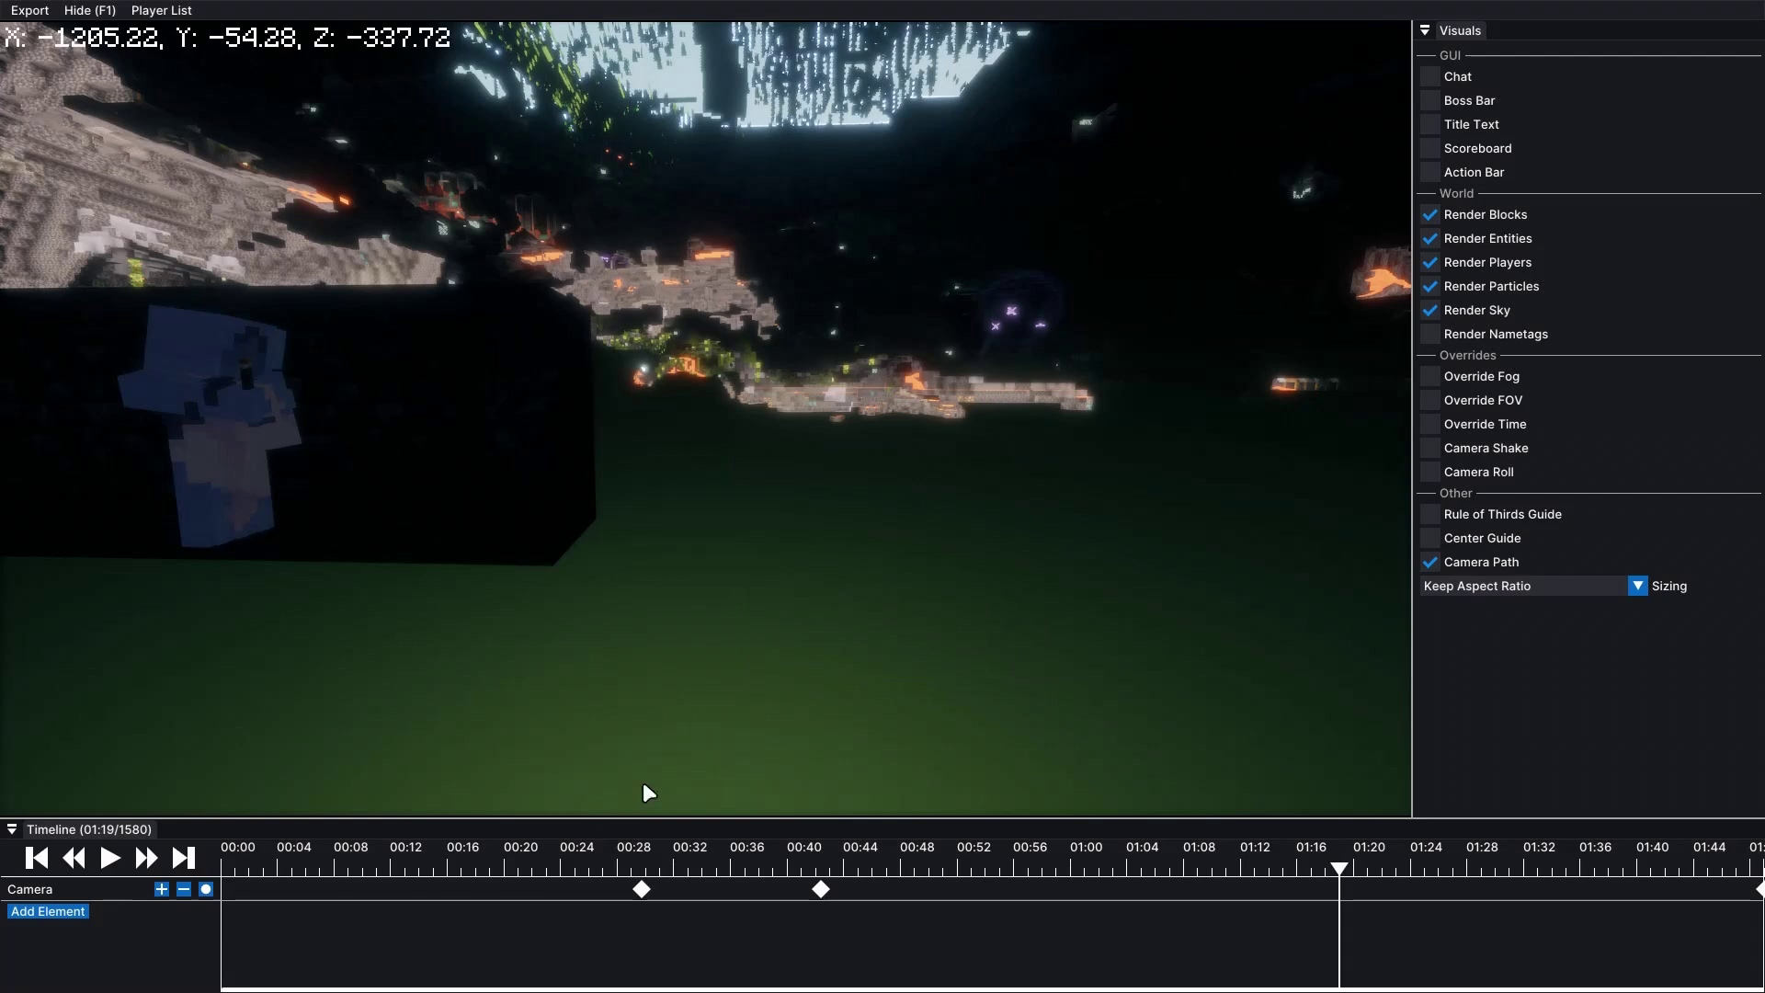
click(640, 889)
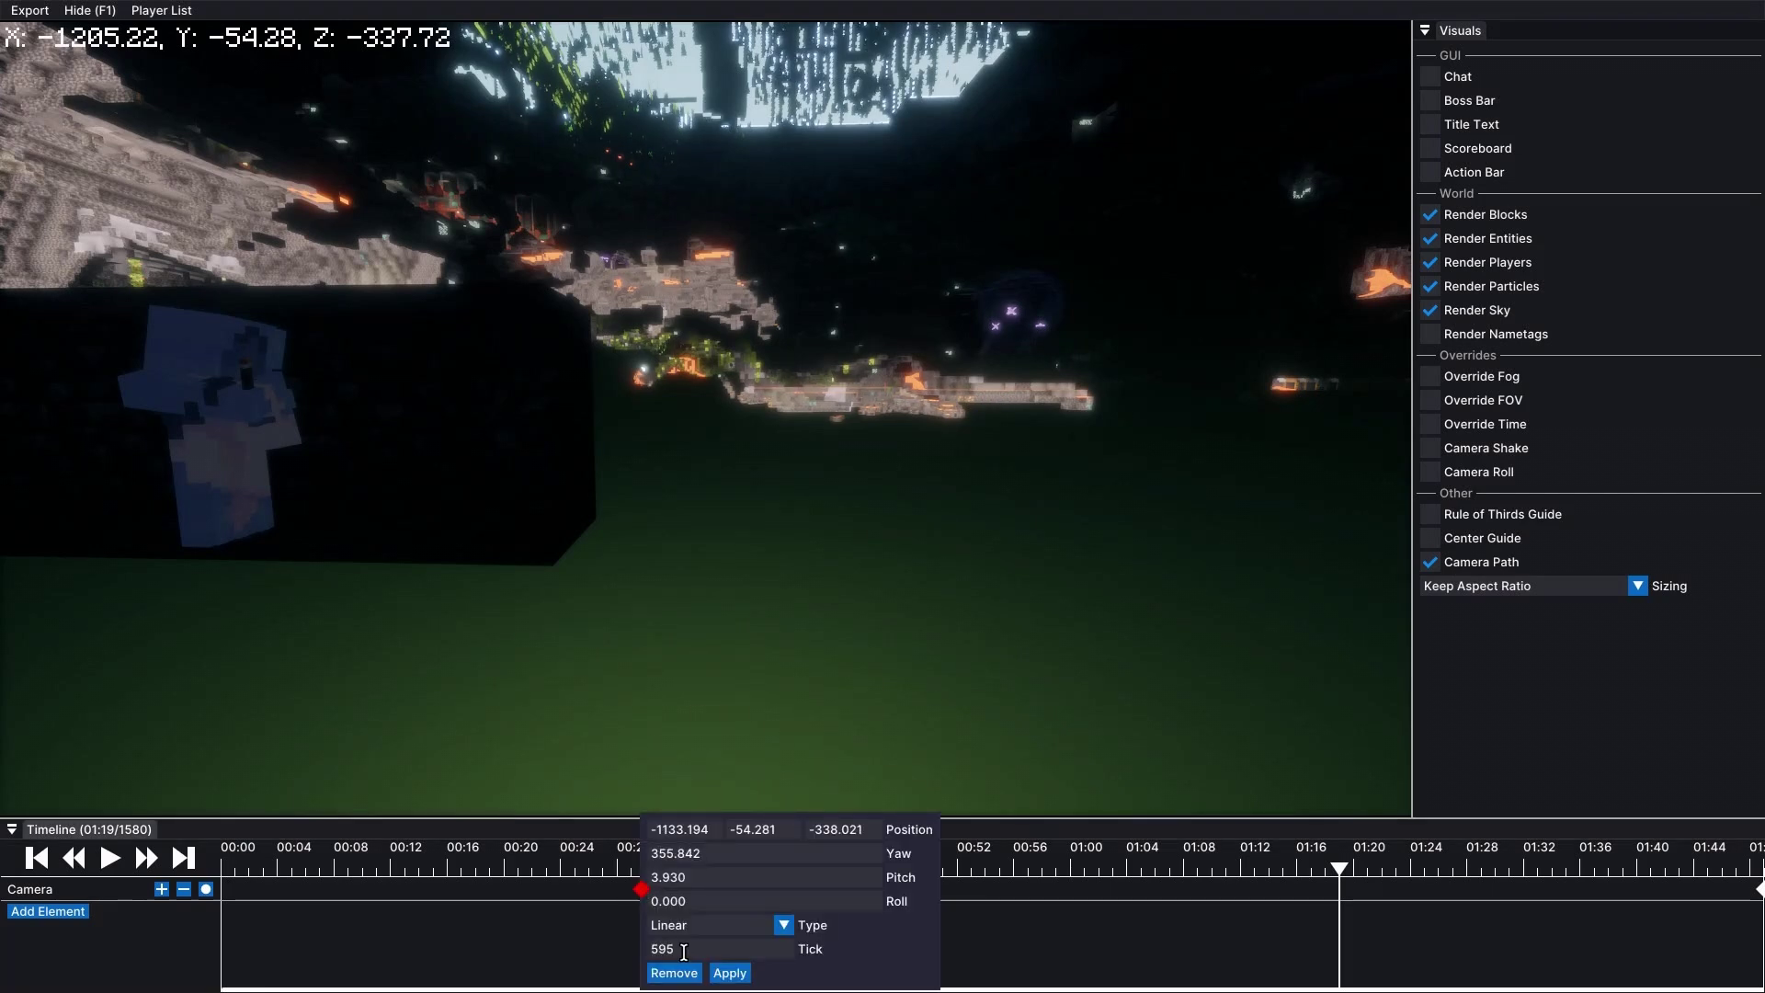
click(548, 941)
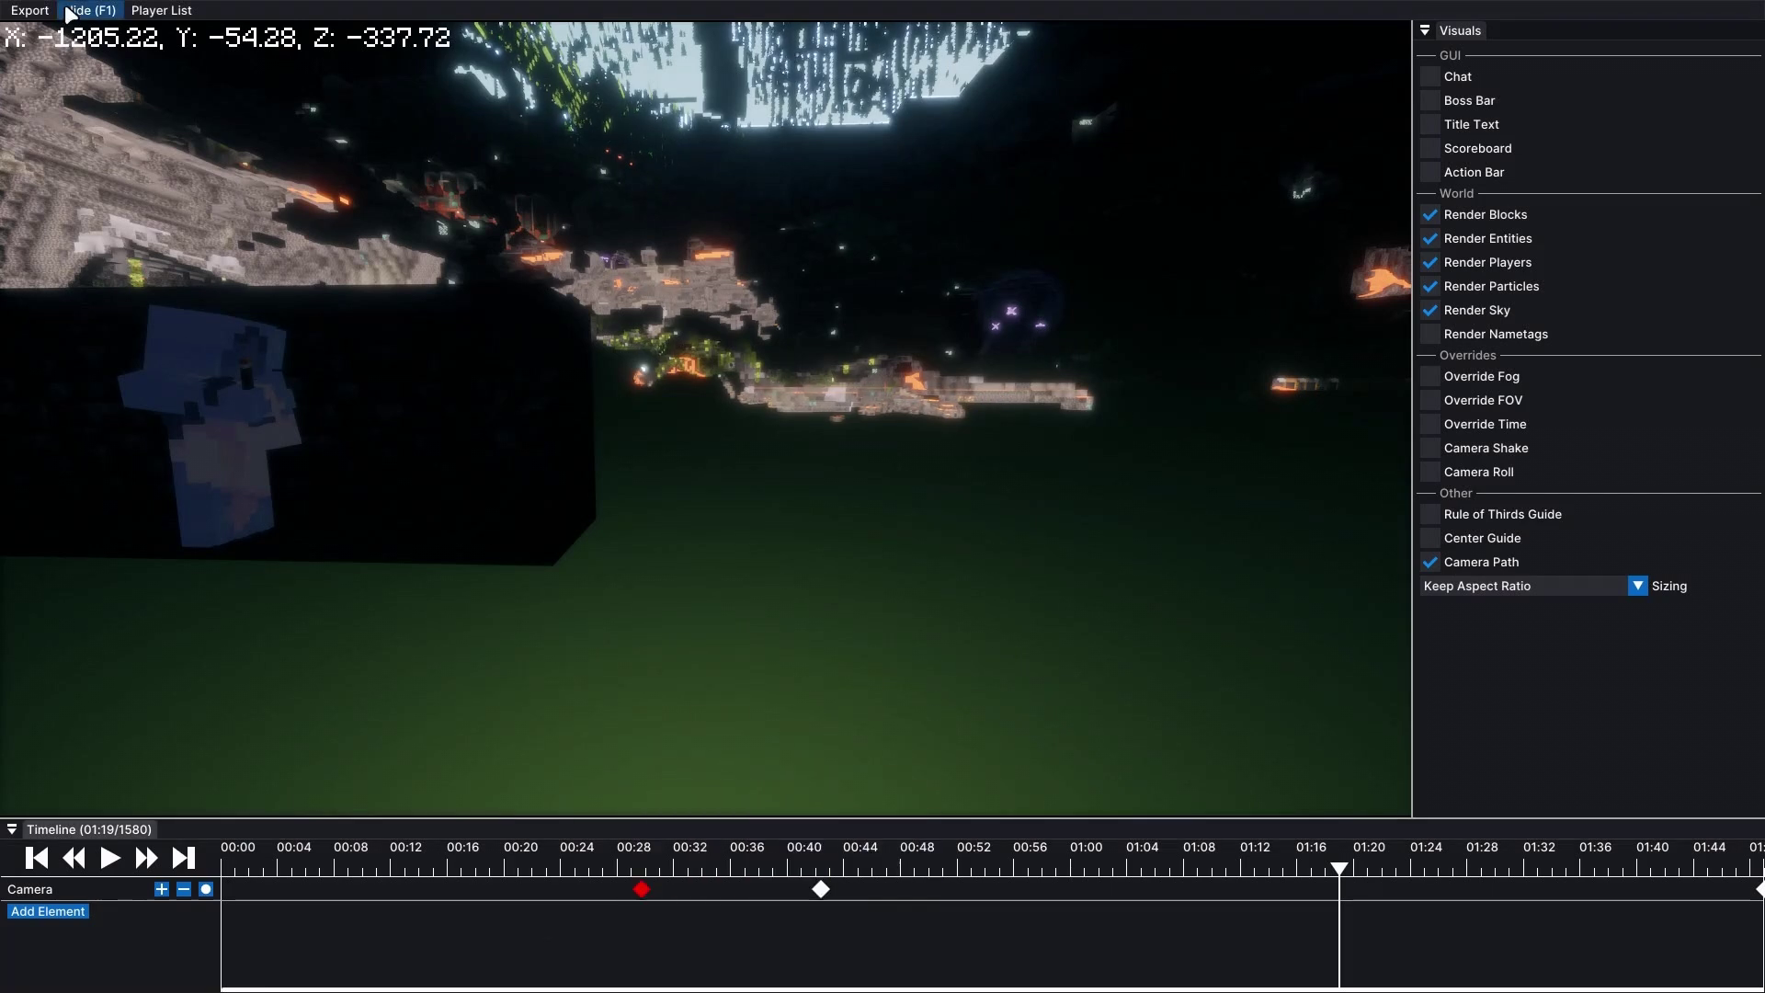
Step: Set the video export's start tick to 595 and start the export
click(30, 10)
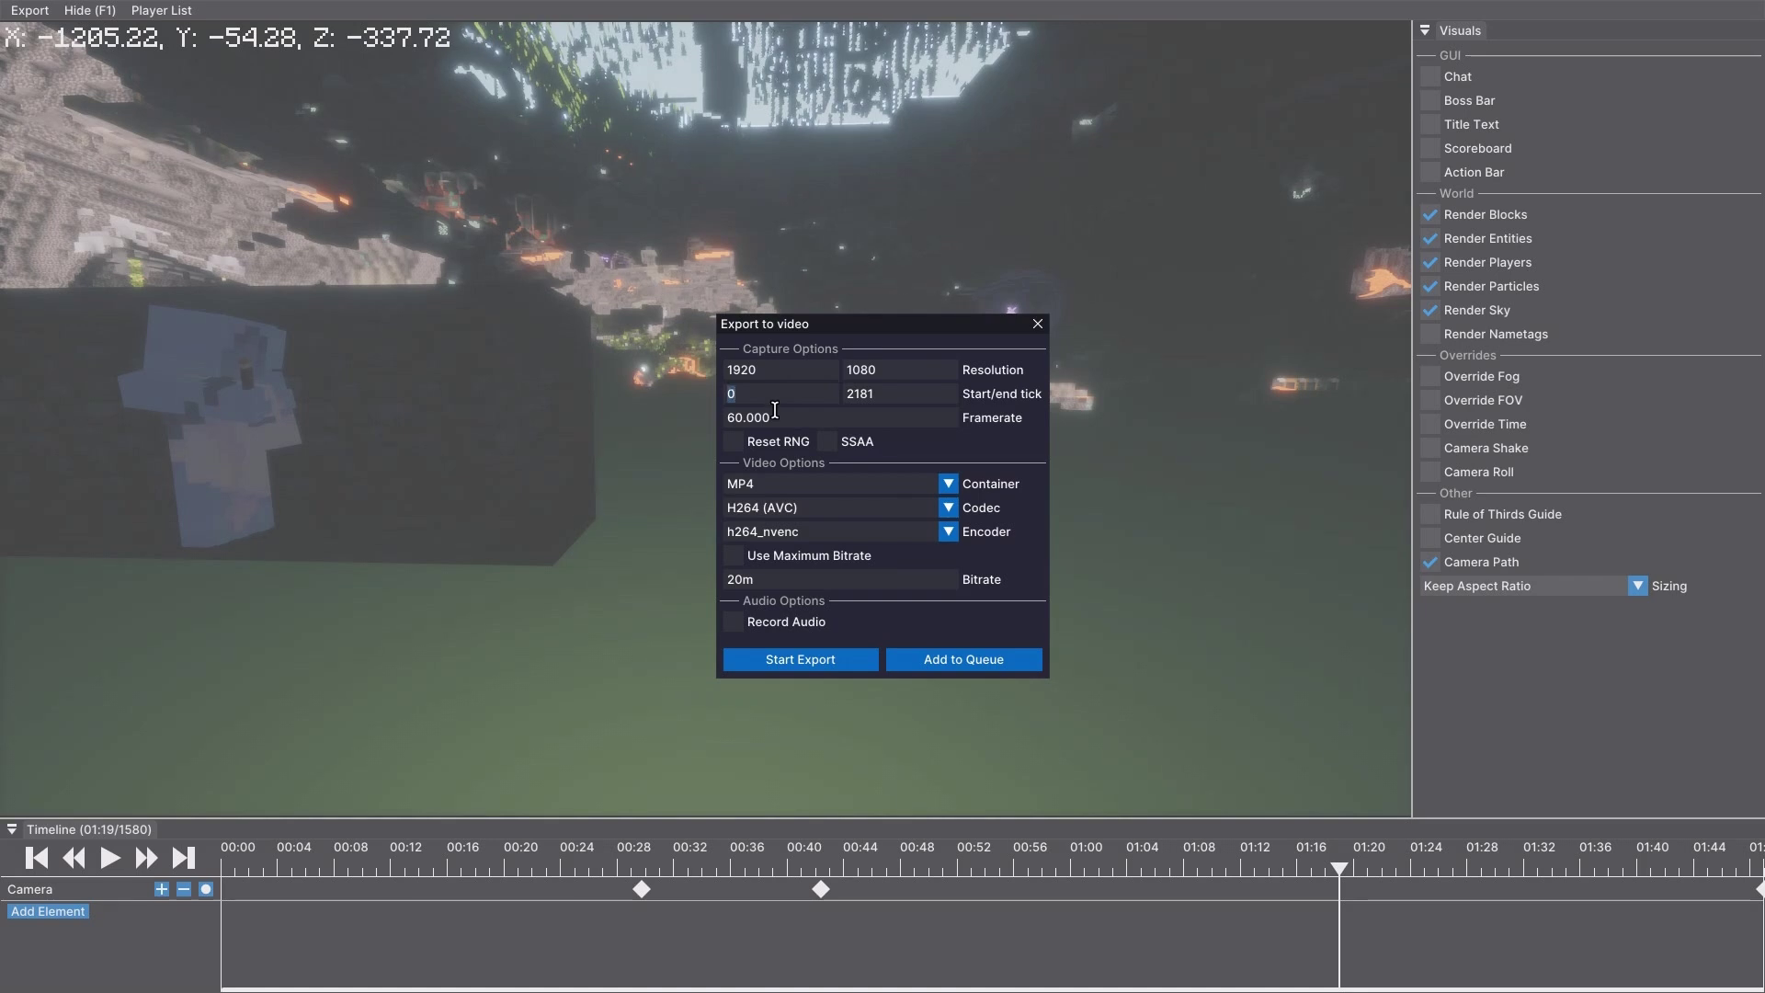
text(595)
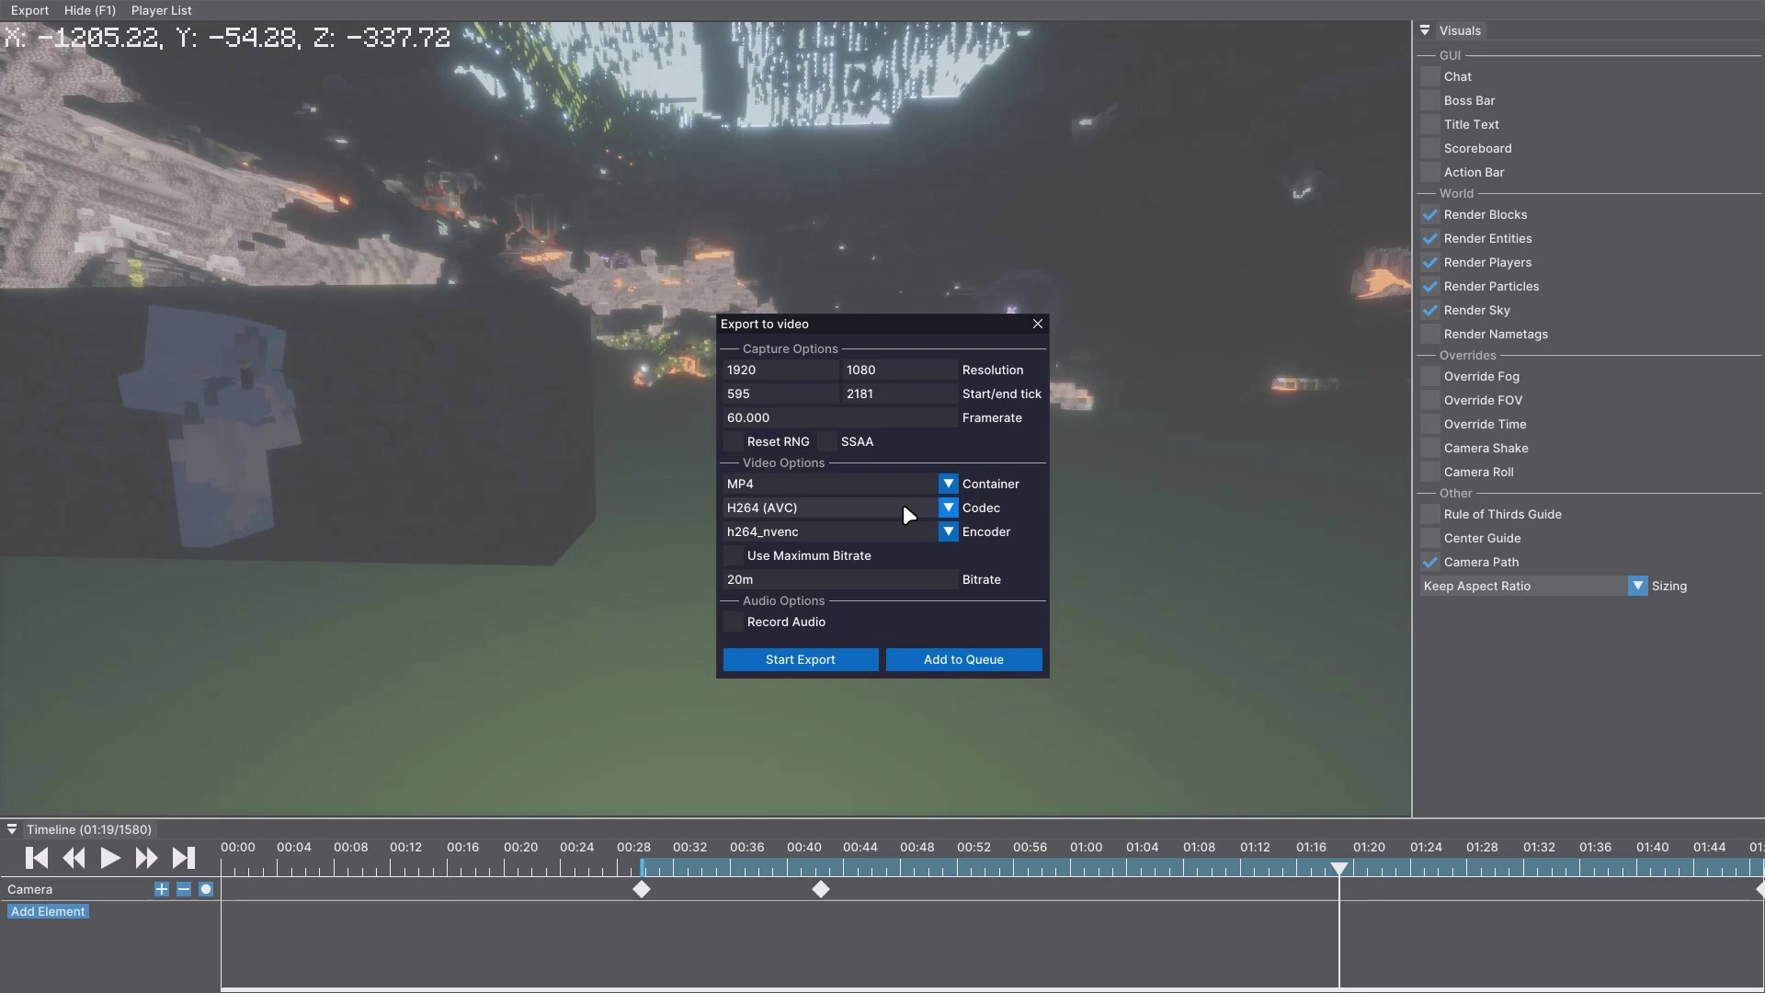
click(818, 664)
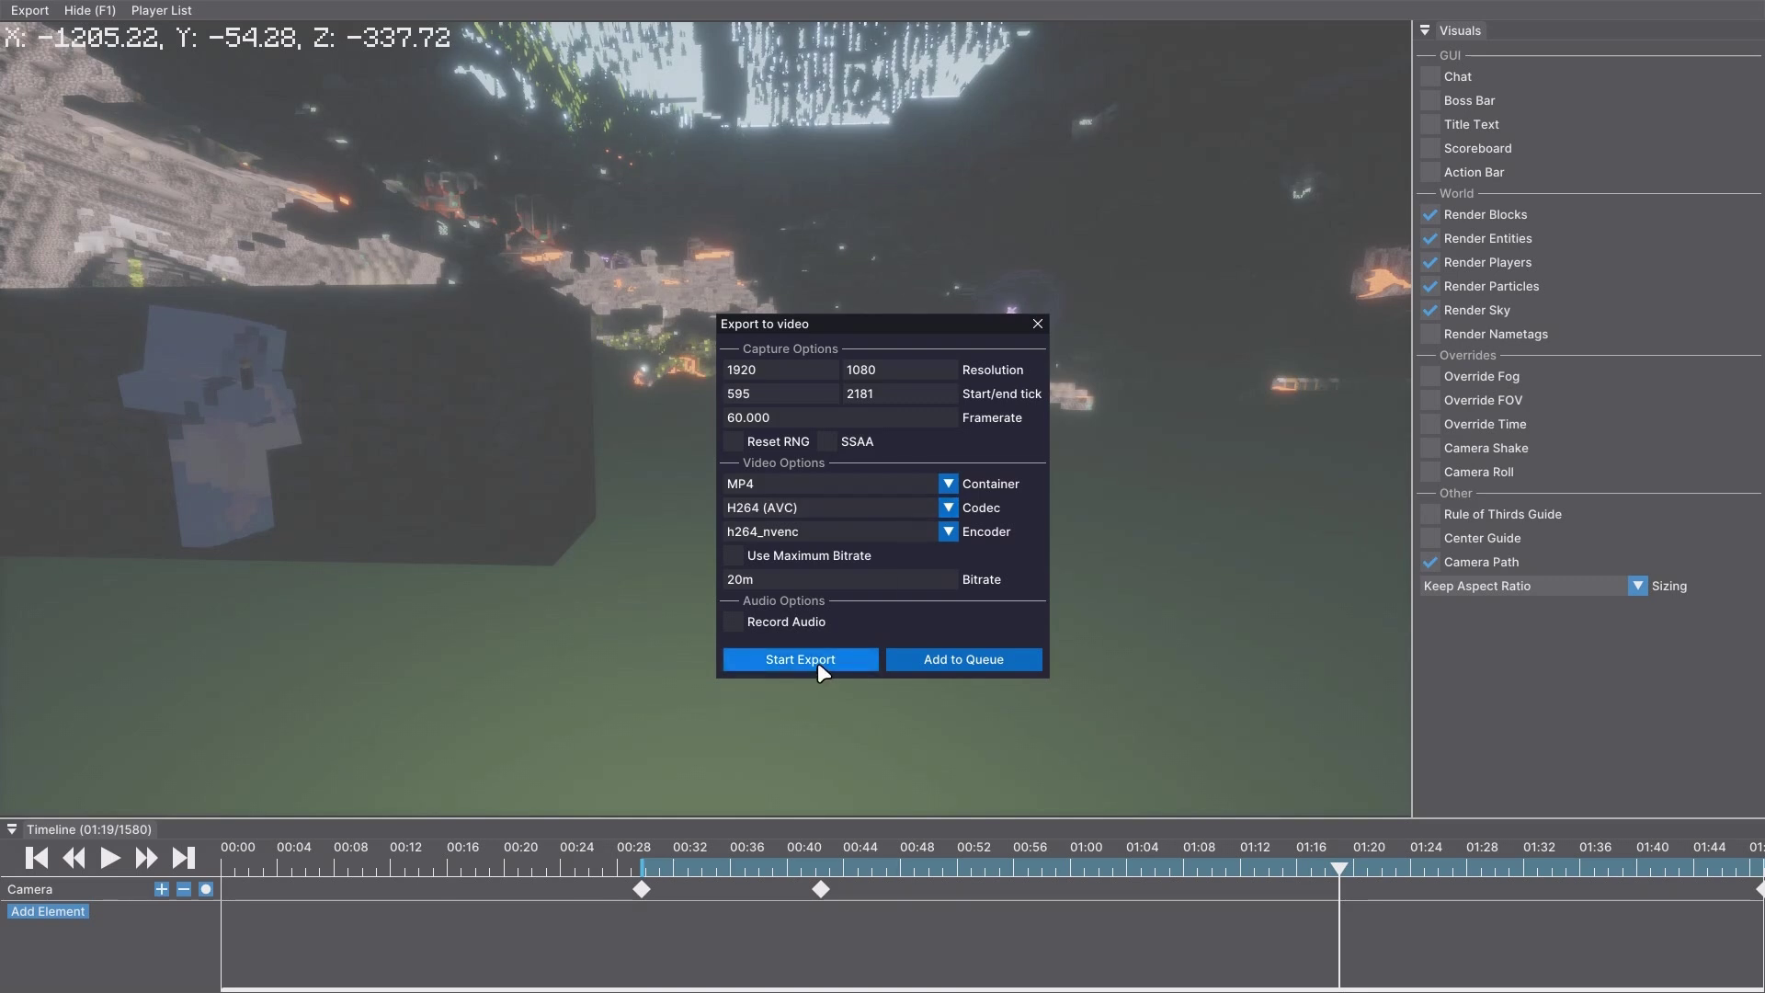
Step: Take the game window out of fullscreen and rearrange the windows to make room for the save dialog
key(super+f)
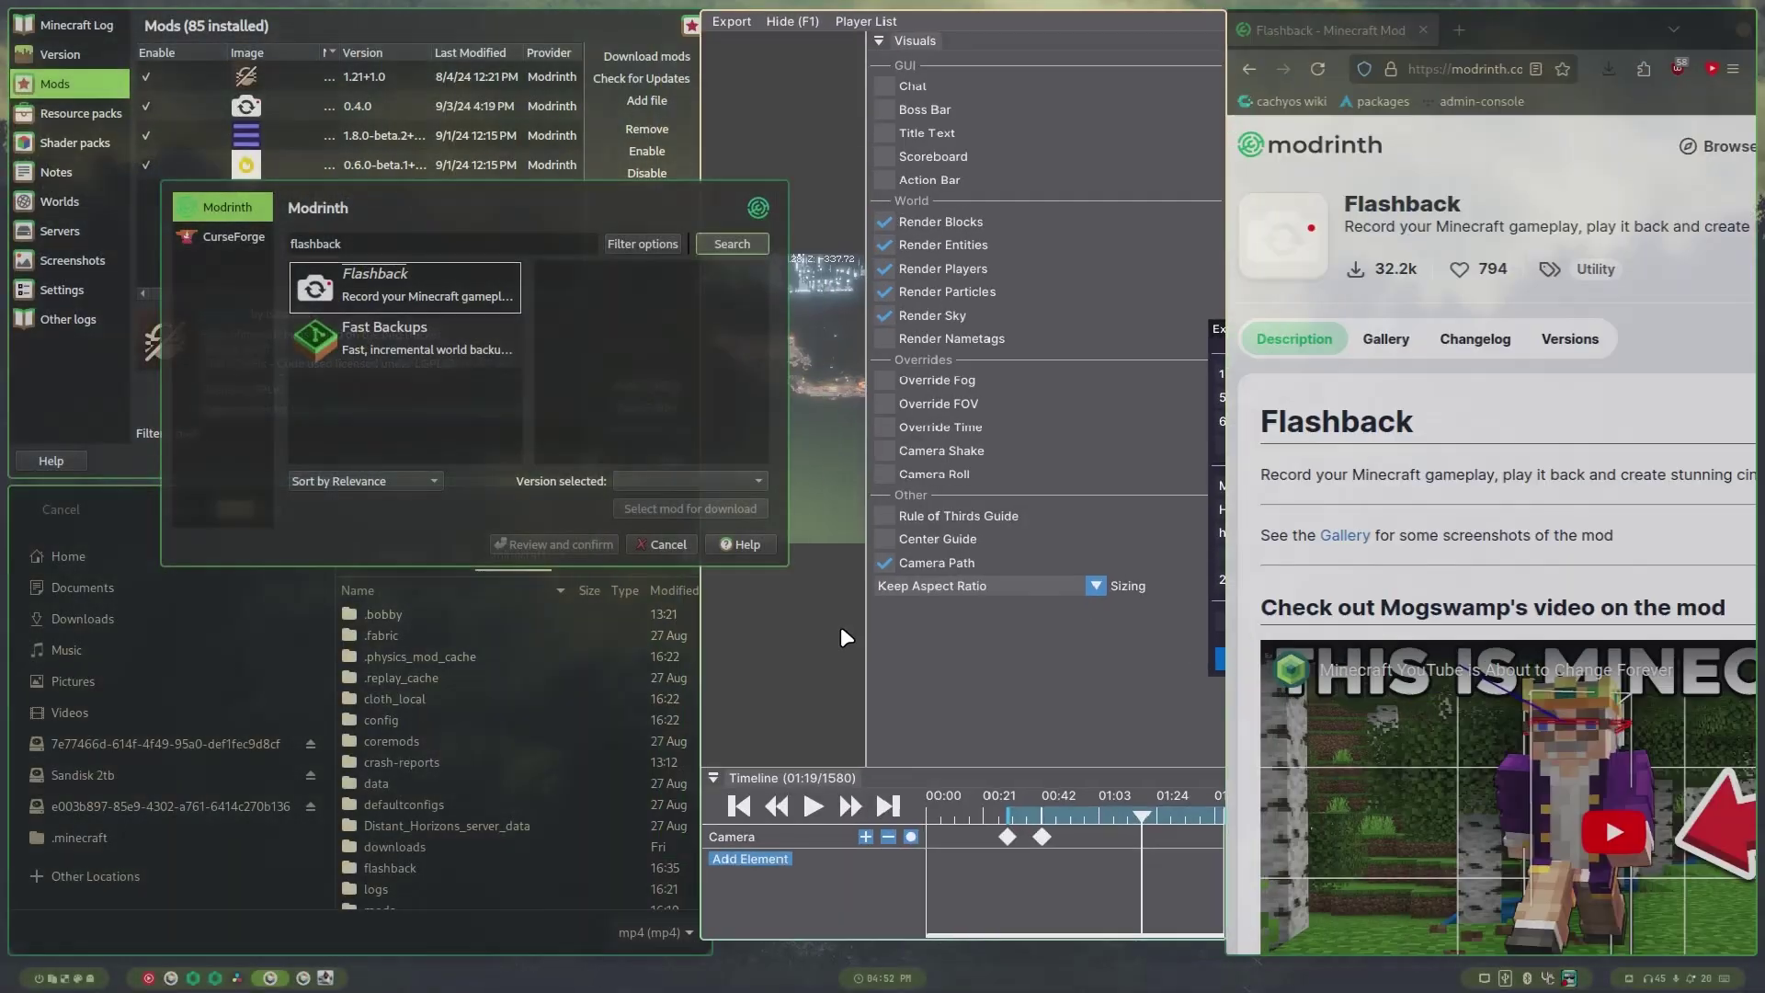
drag(642, 379, 544, 215)
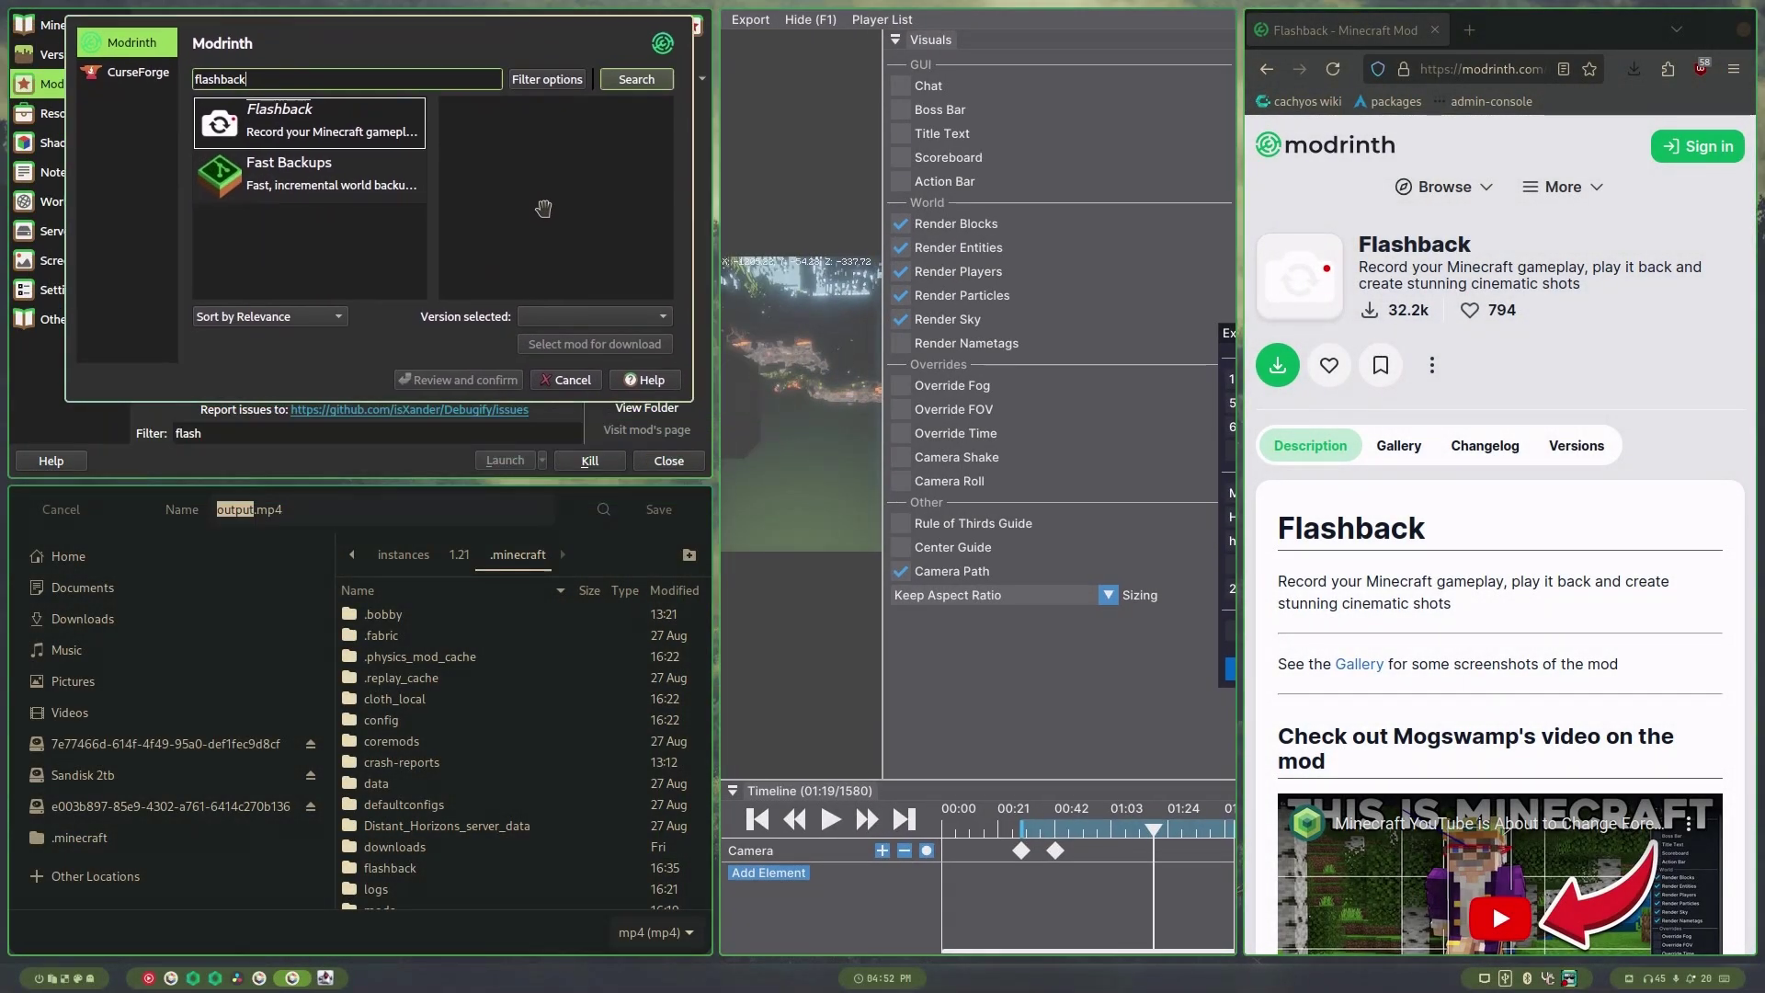
click(450, 628)
drag(450, 627, 445, 583)
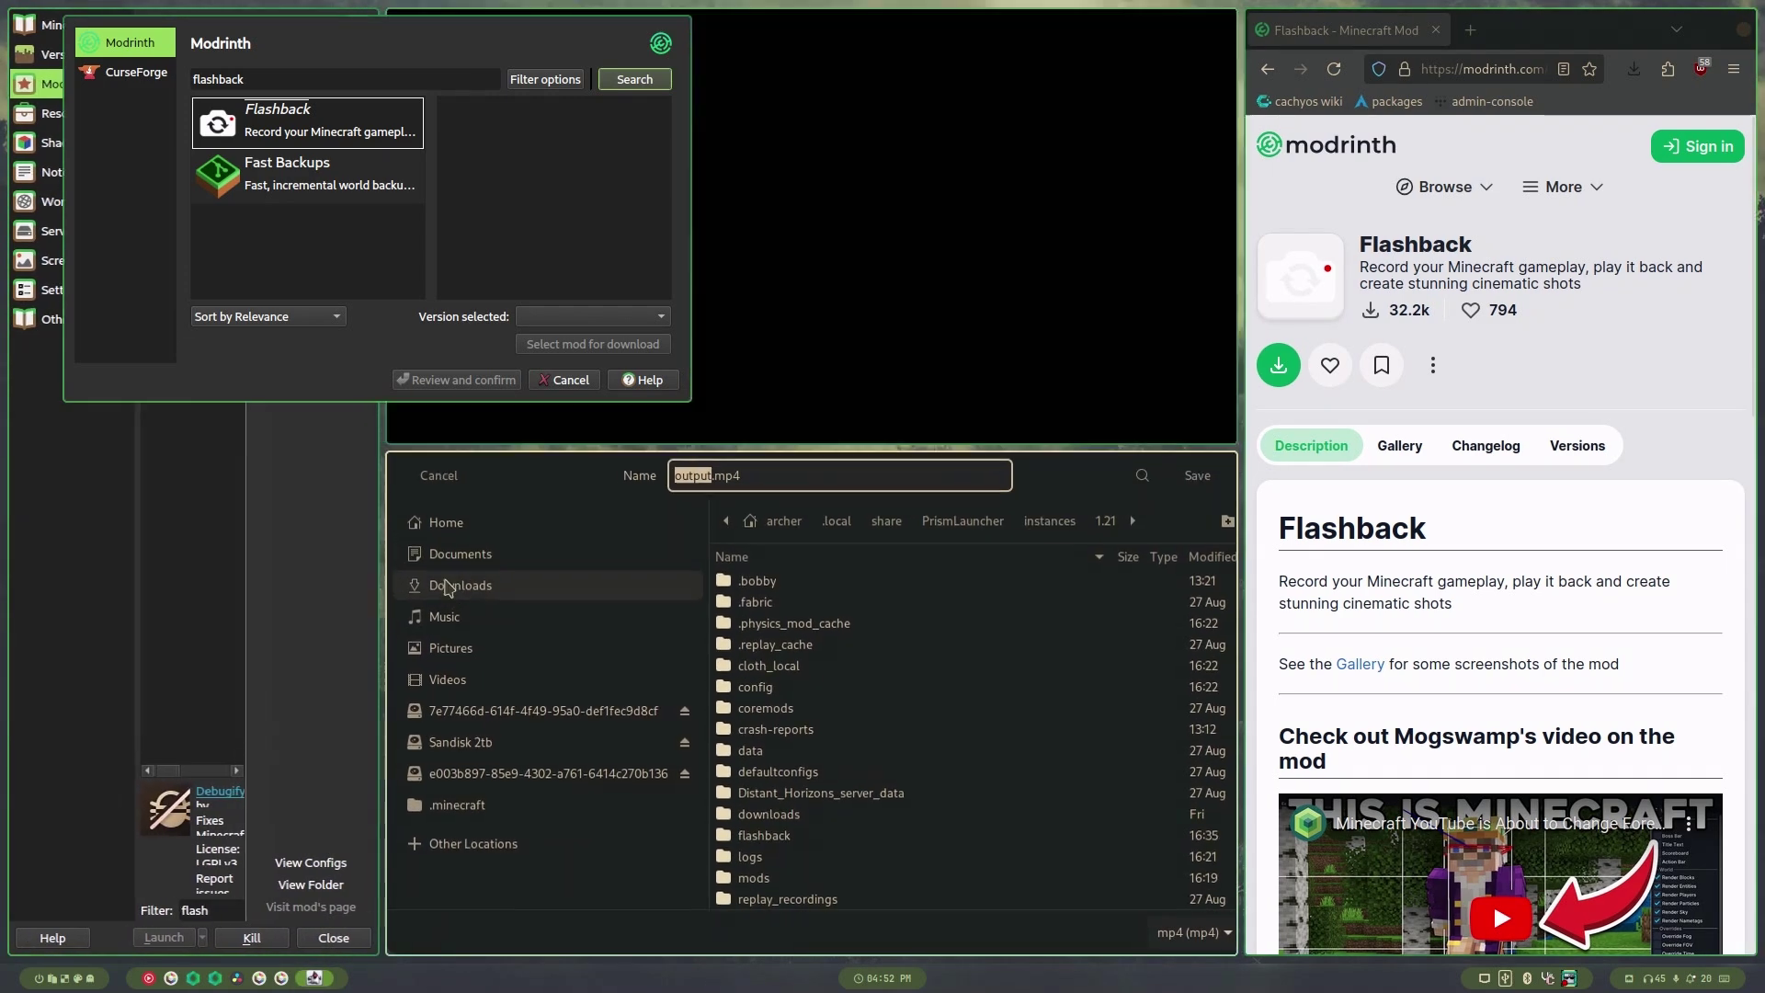
Step: Save the export as stripmining.mp4 in the recordings/converted folder of the external drive, and move the Modrinth dialog off the replay view
click(547, 711)
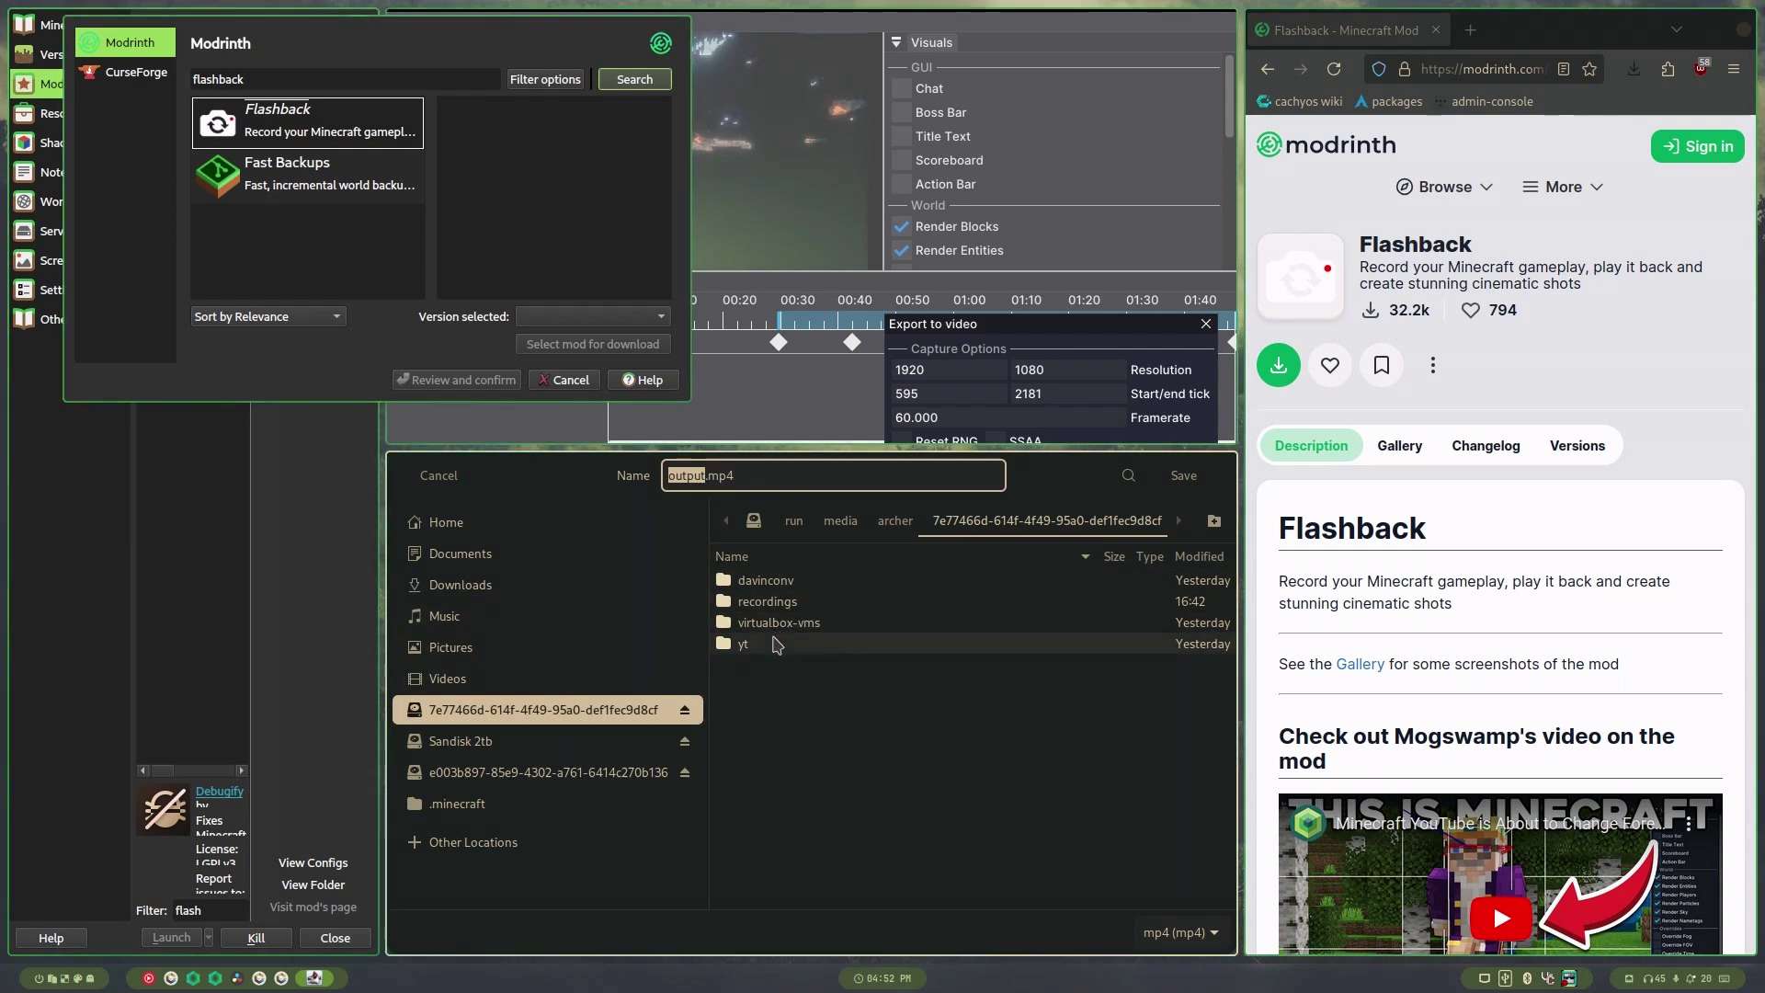
double_click(791, 602)
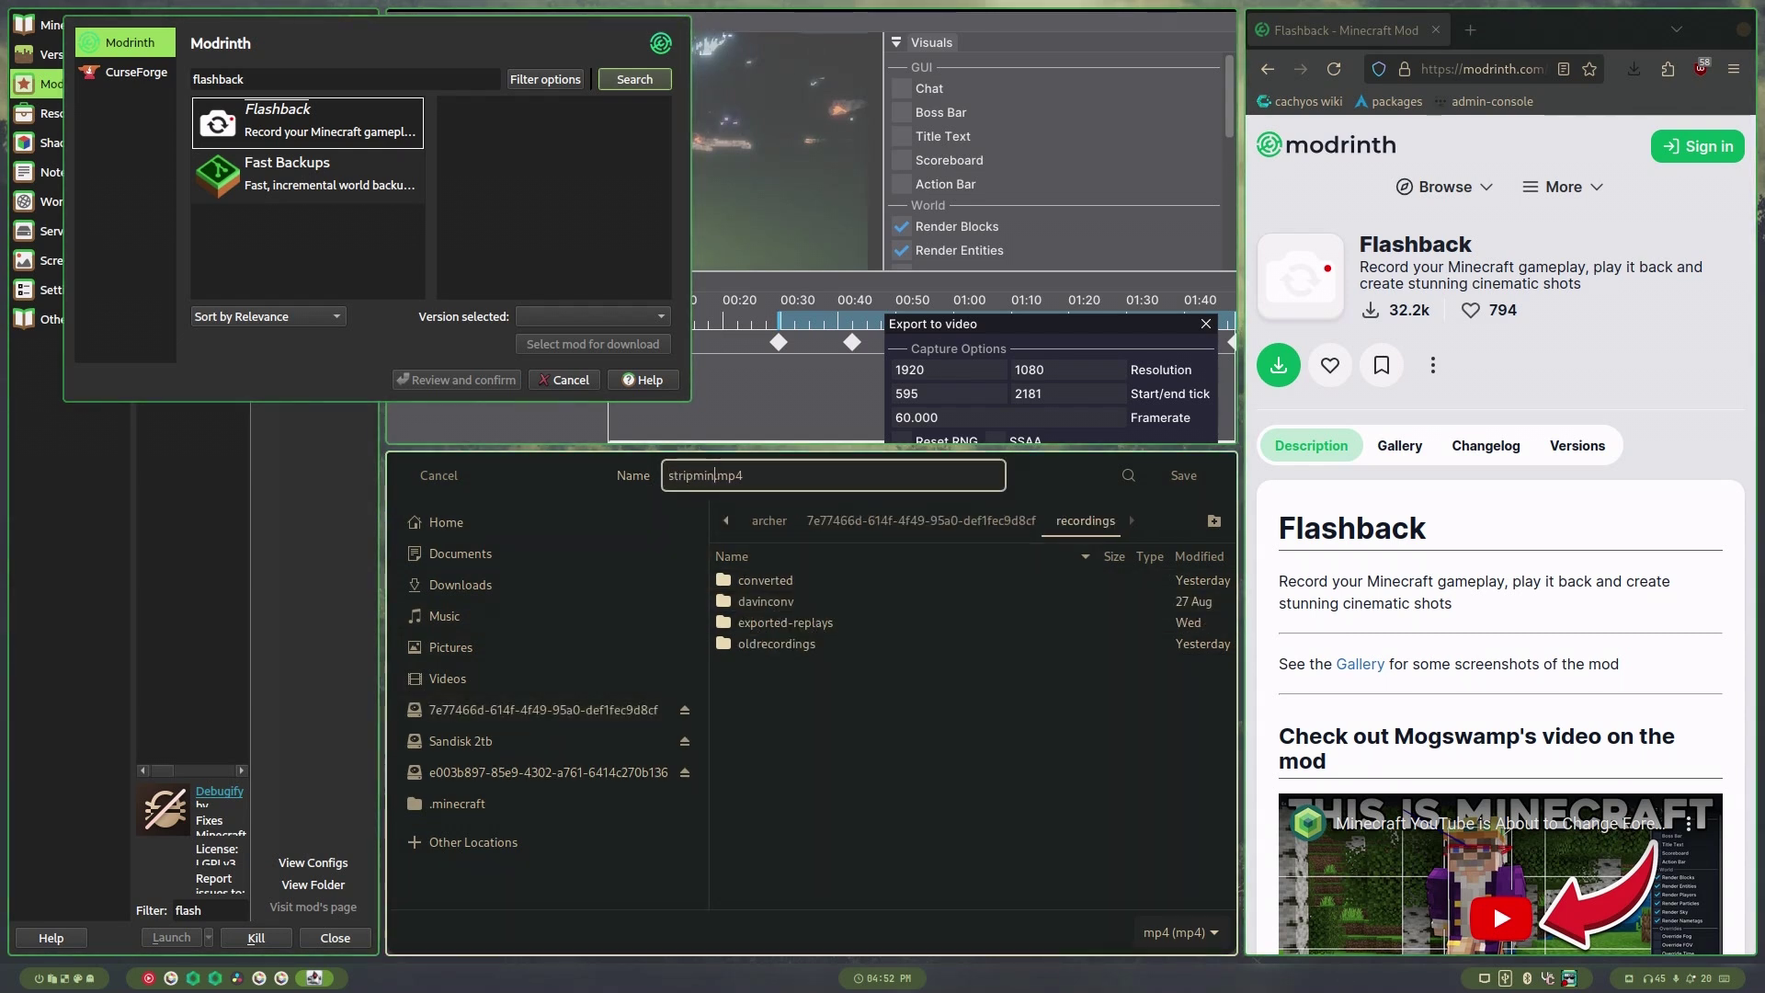
click(764, 580)
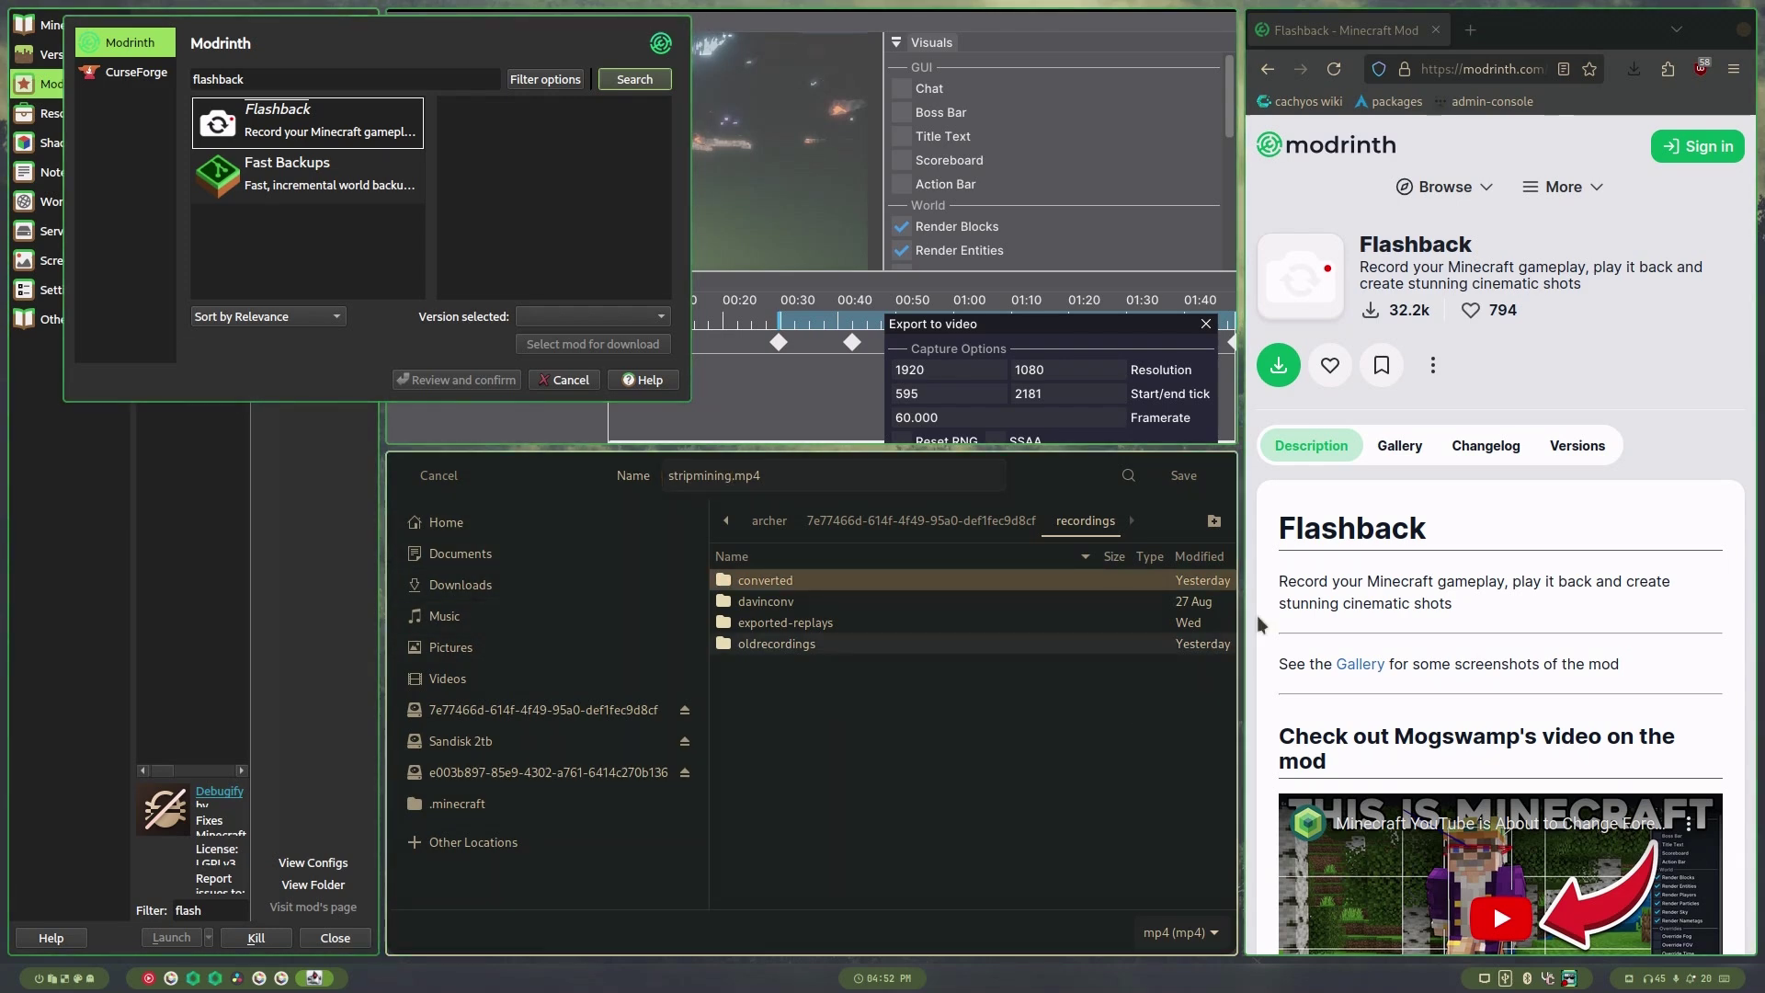
click(1201, 477)
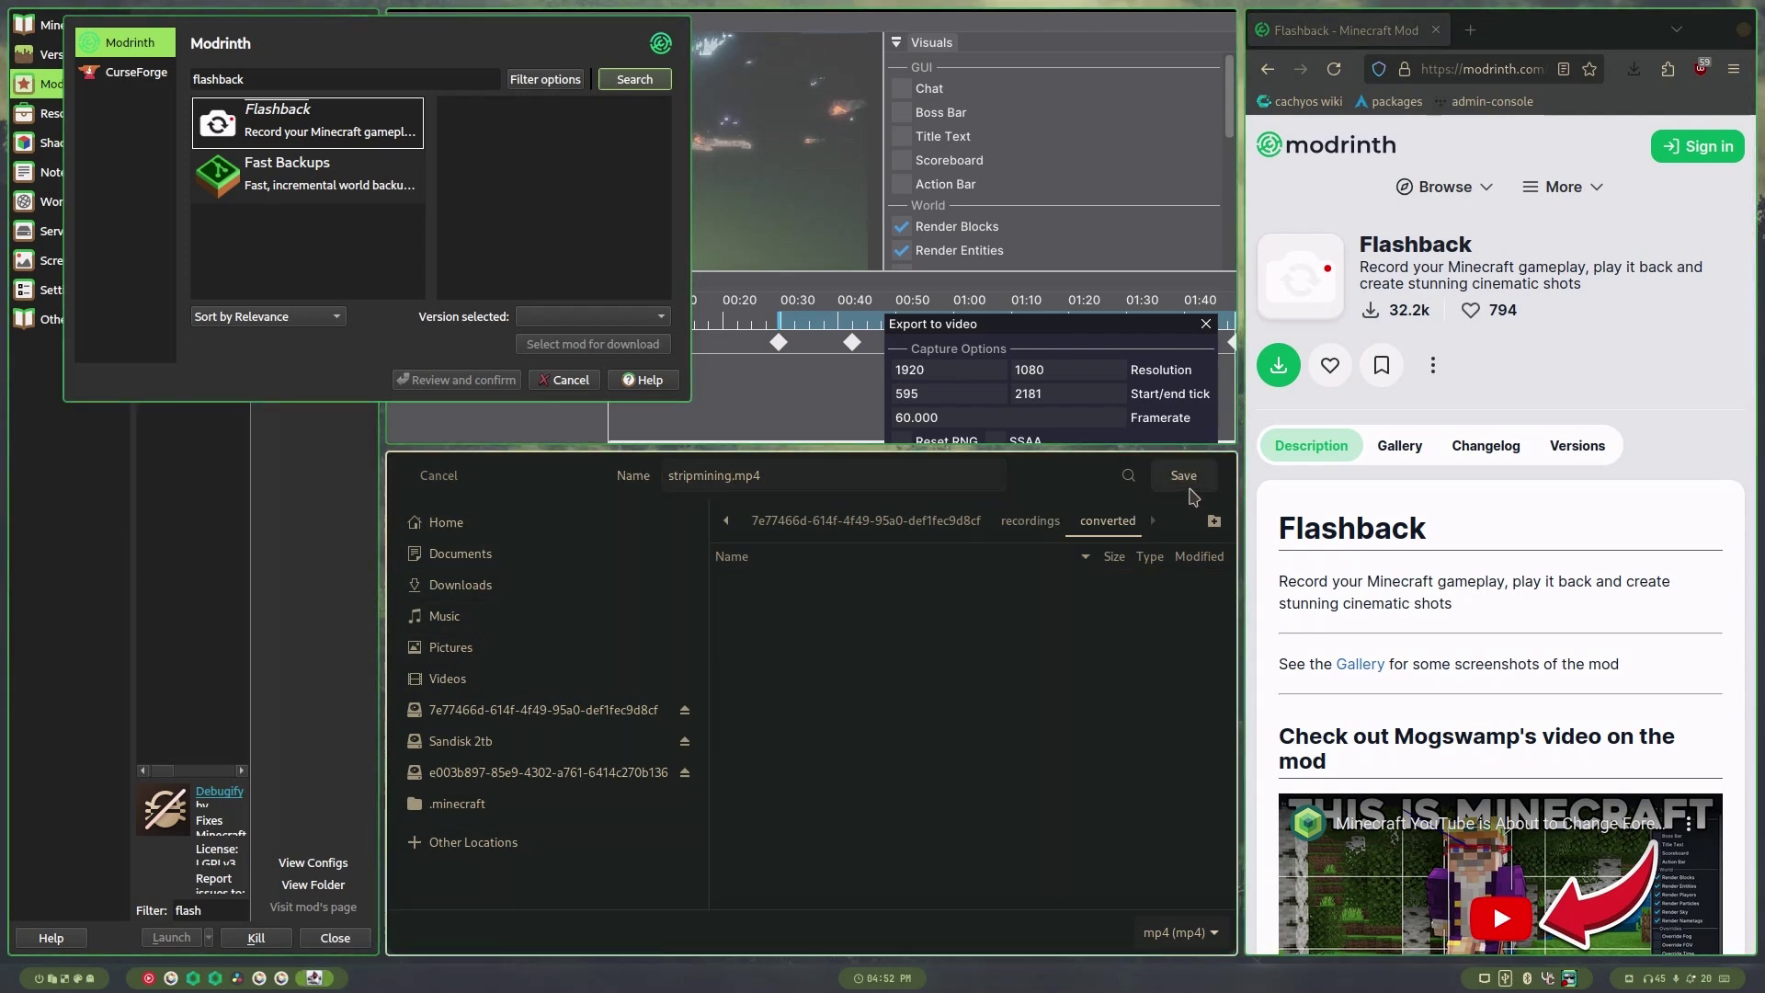
click(1182, 472)
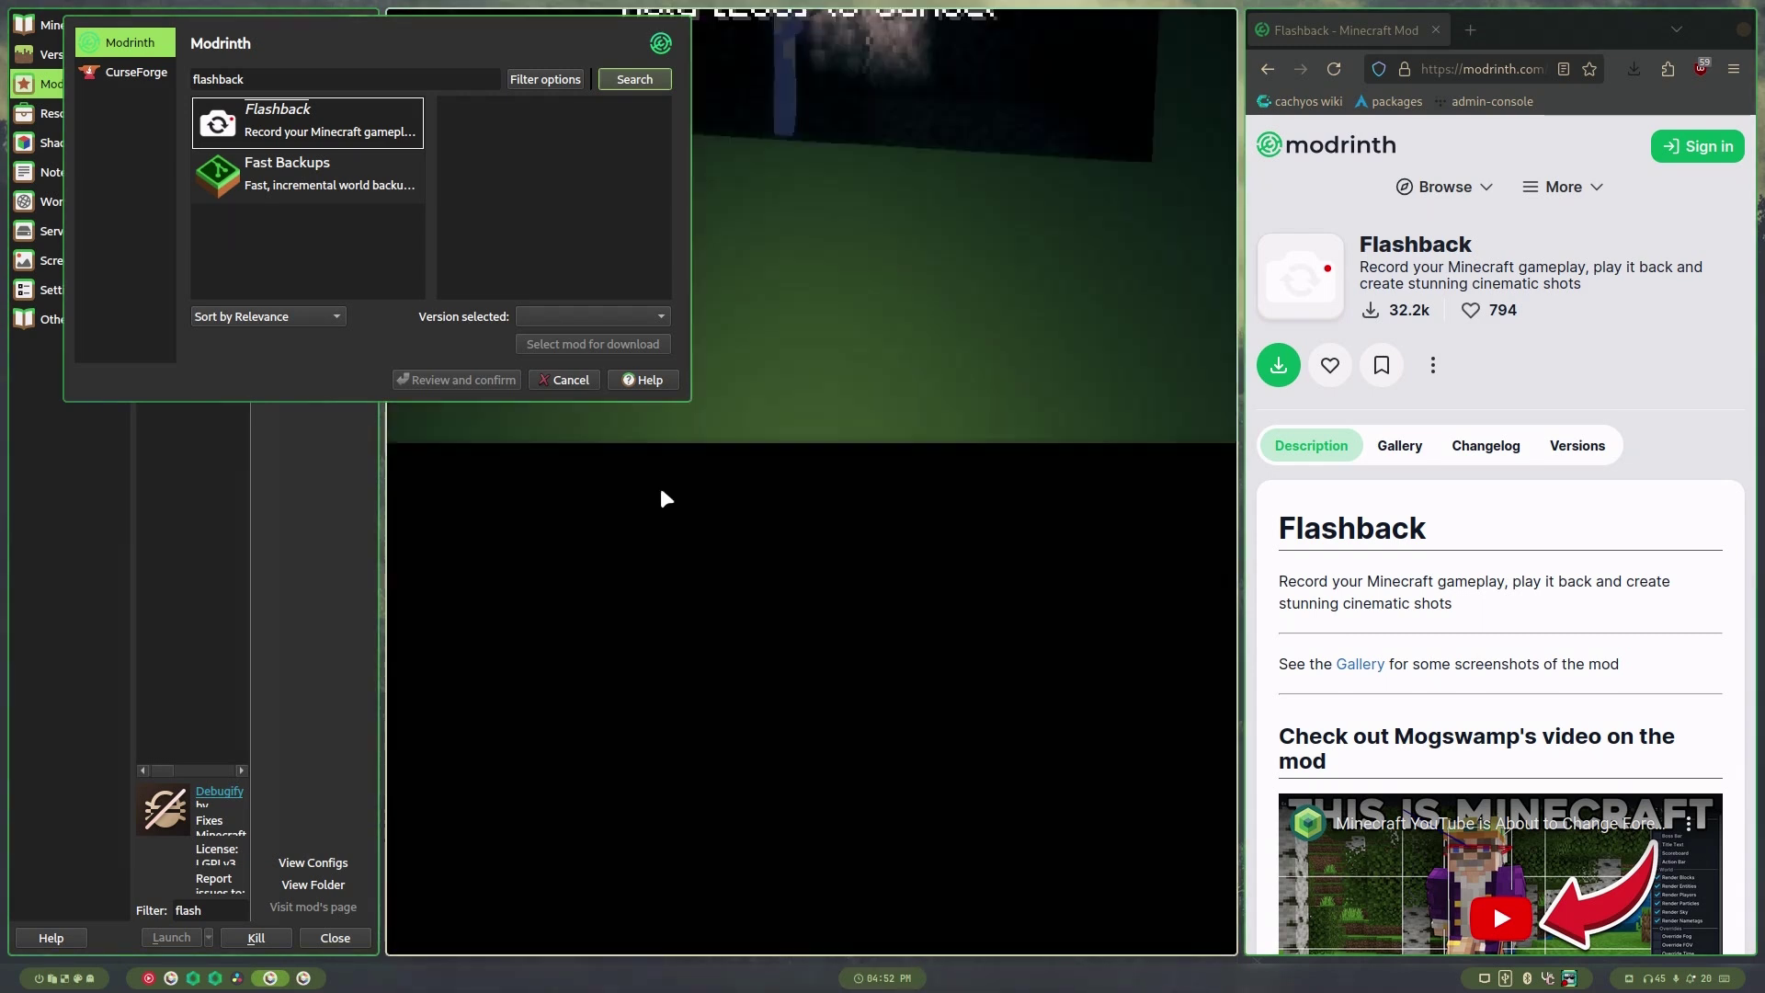
drag(485, 212, 0, 567)
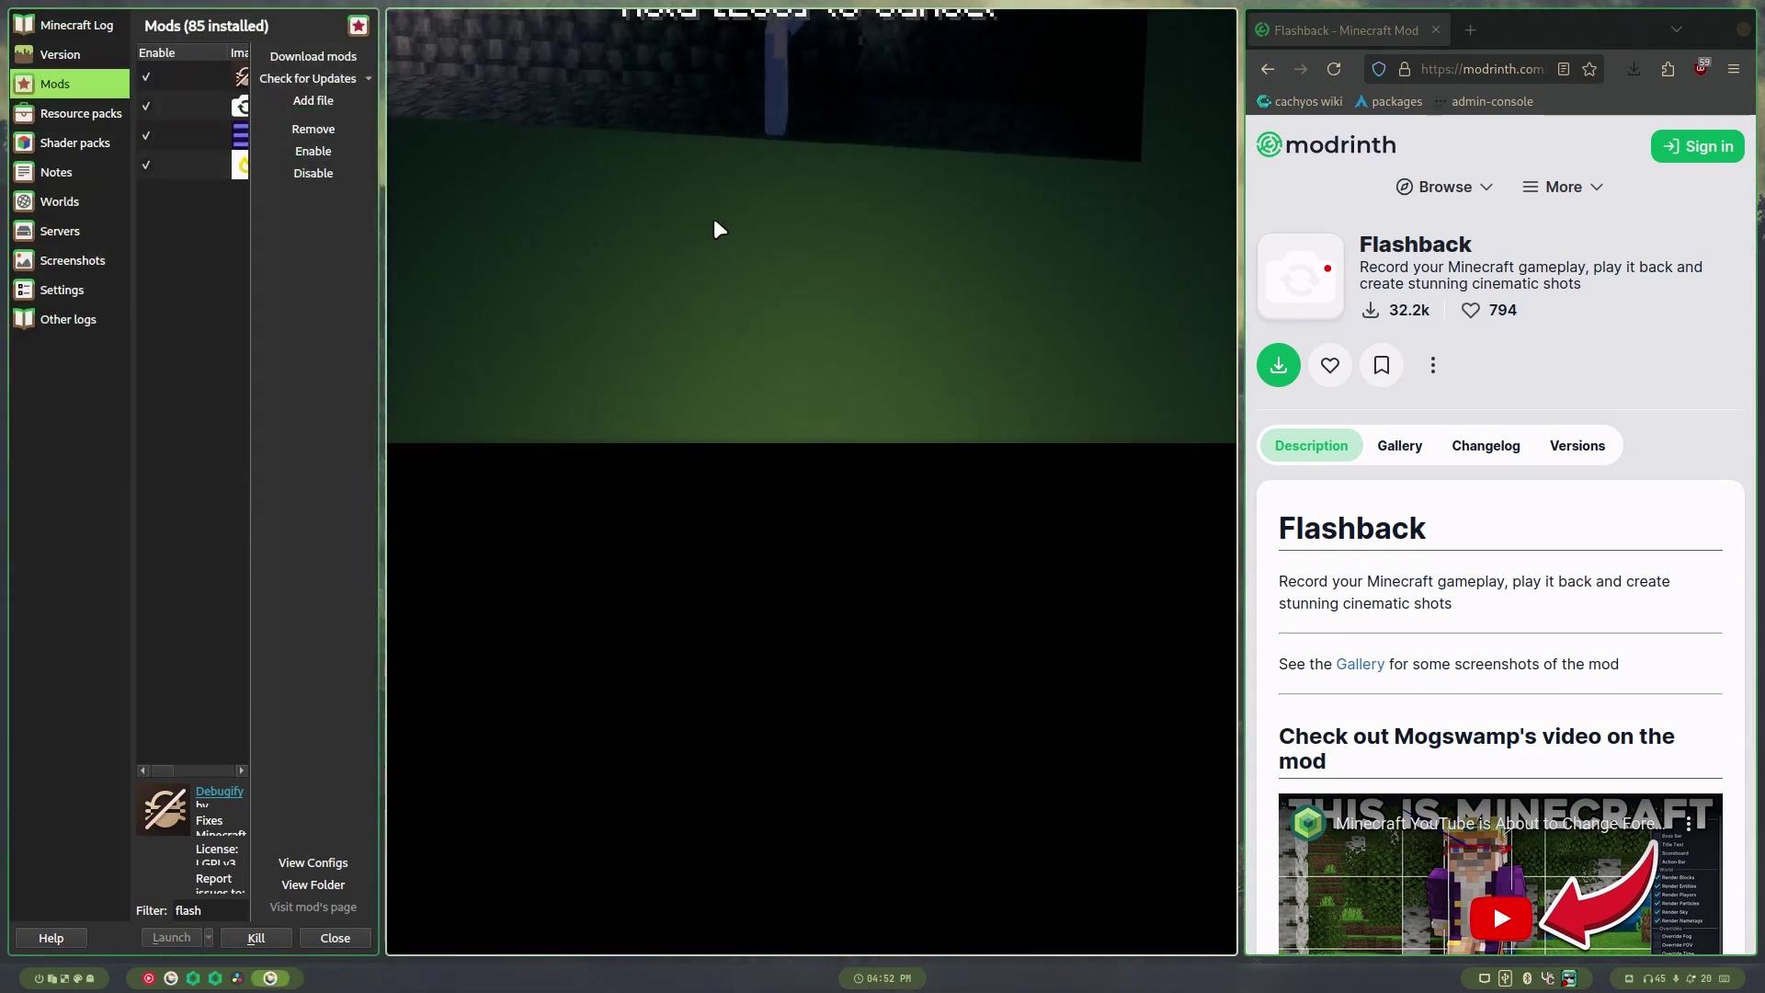